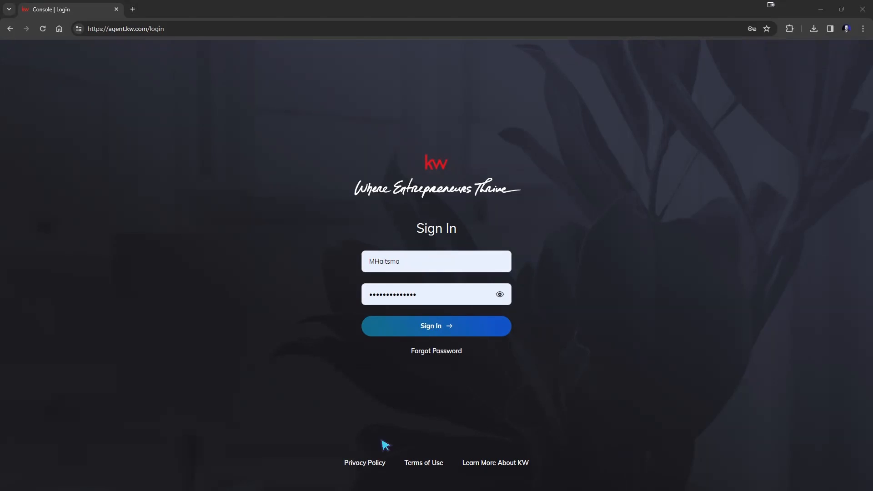
Step: Sign in to KW Command with the saved Chrome login to reach the dashboard
click(399, 259)
click(432, 311)
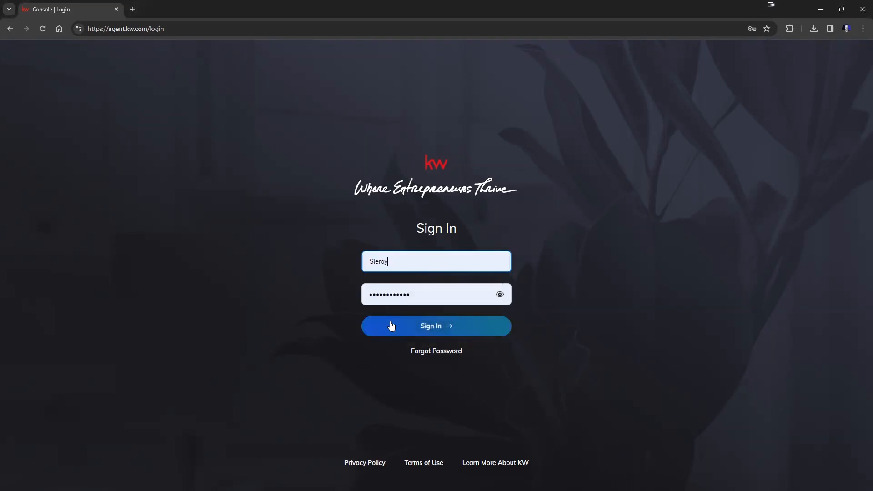
click(389, 327)
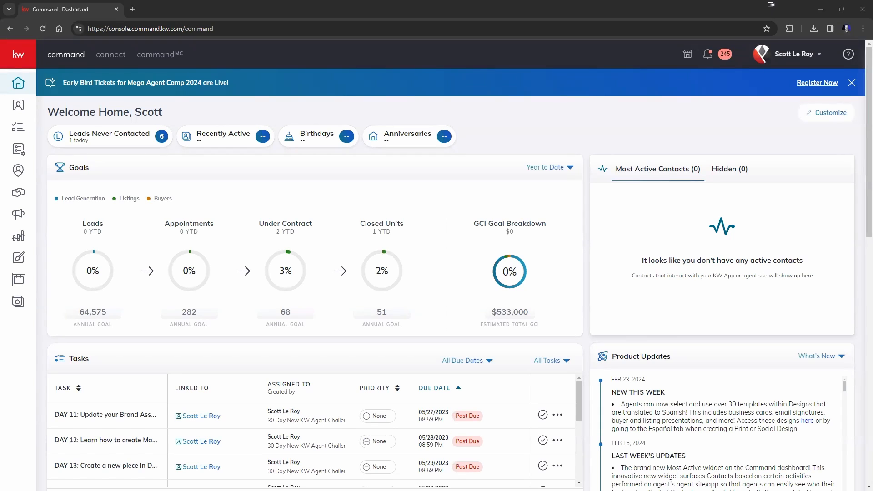
Step: Go to Settings from the profile-name menu at the top right
click(794, 62)
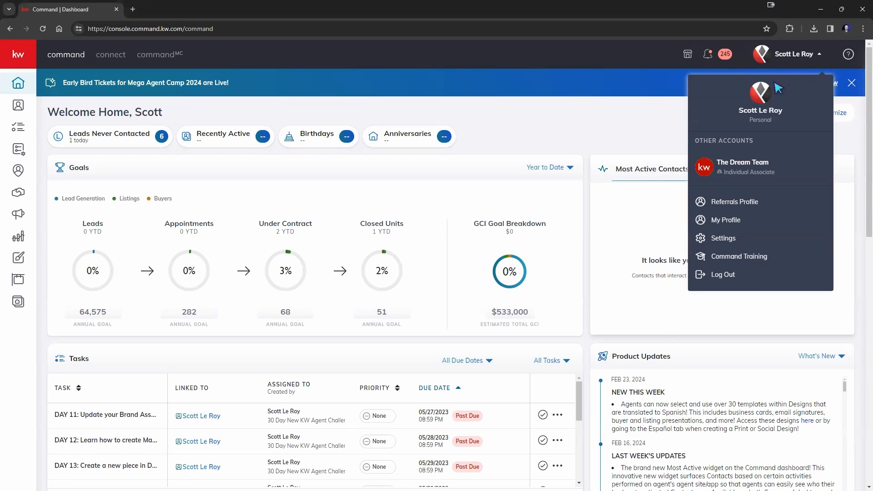
click(729, 243)
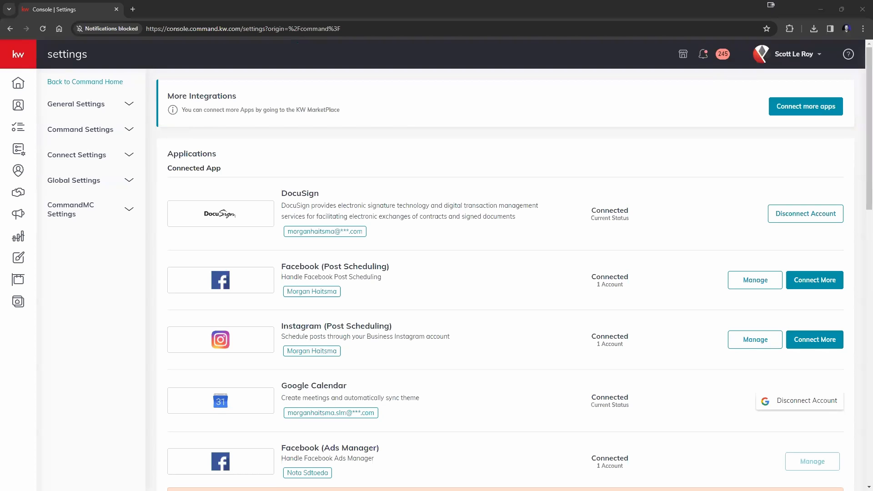
scroll(476, 152, down, 5)
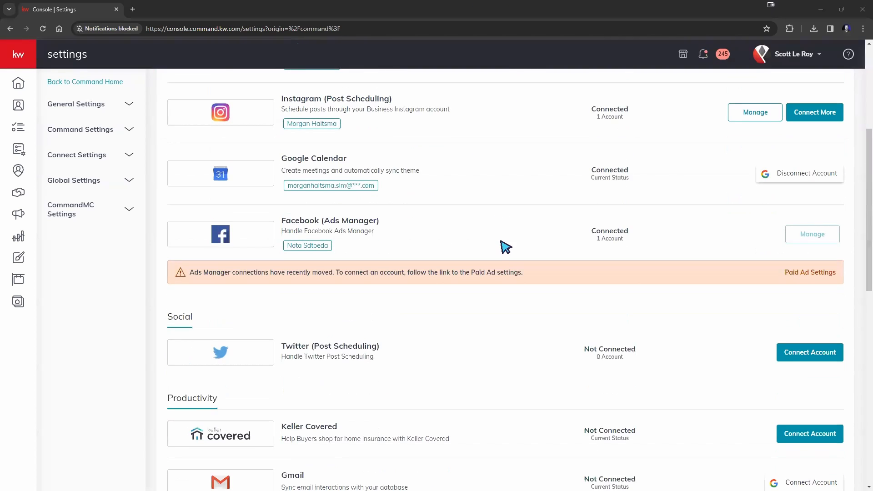
scroll(505, 247, down, 4)
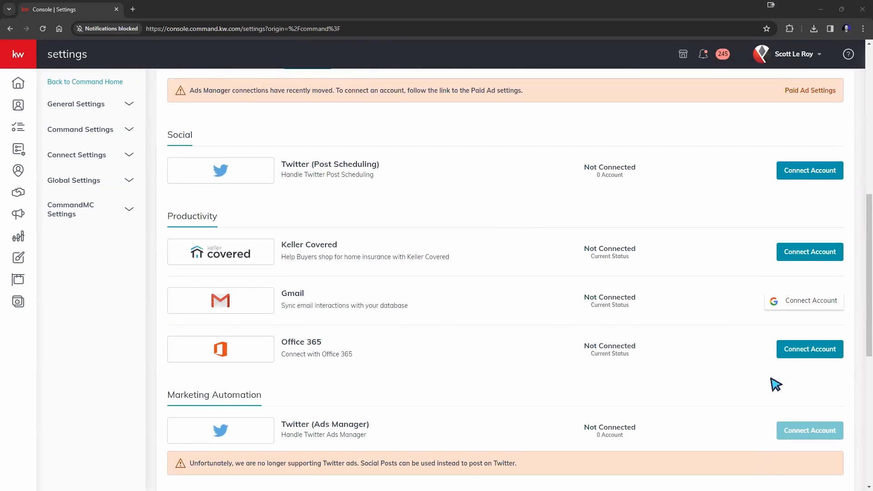
scroll(497, 357, down, 4)
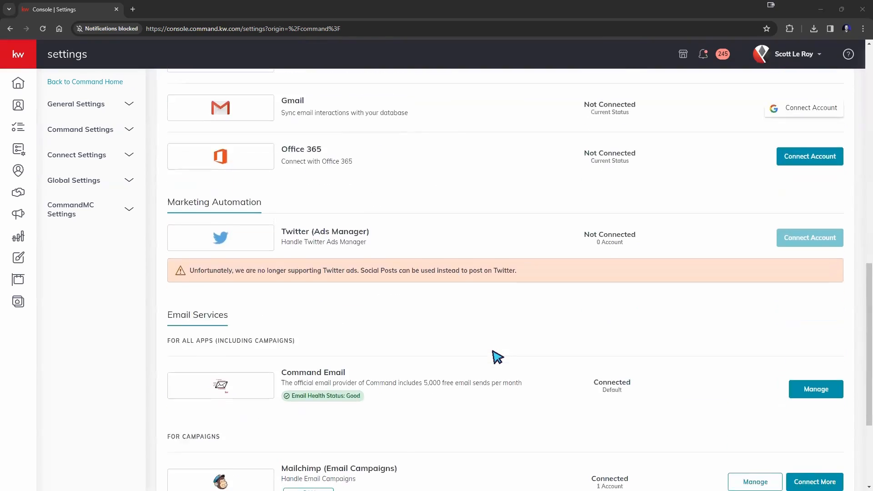
scroll(497, 357, down, 4)
scroll(497, 357, up, 5)
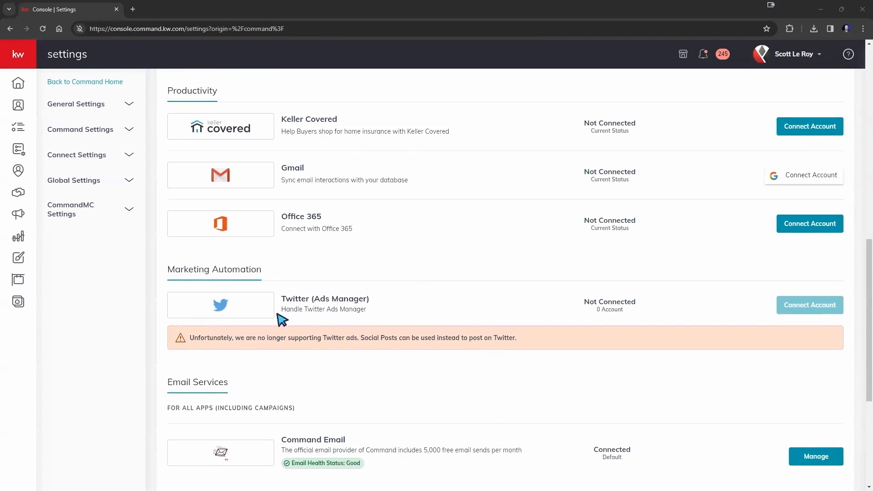
scroll(421, 286, up, 1)
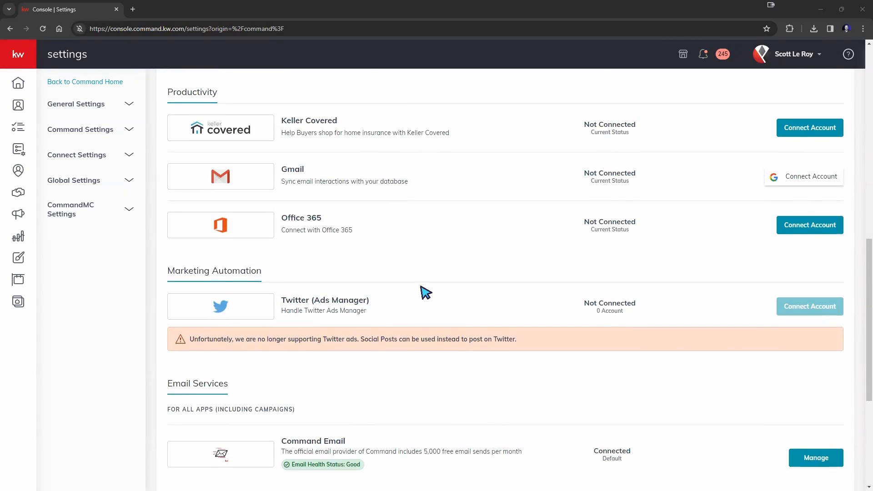
scroll(422, 293, up, 3)
scroll(471, 379, up, 2)
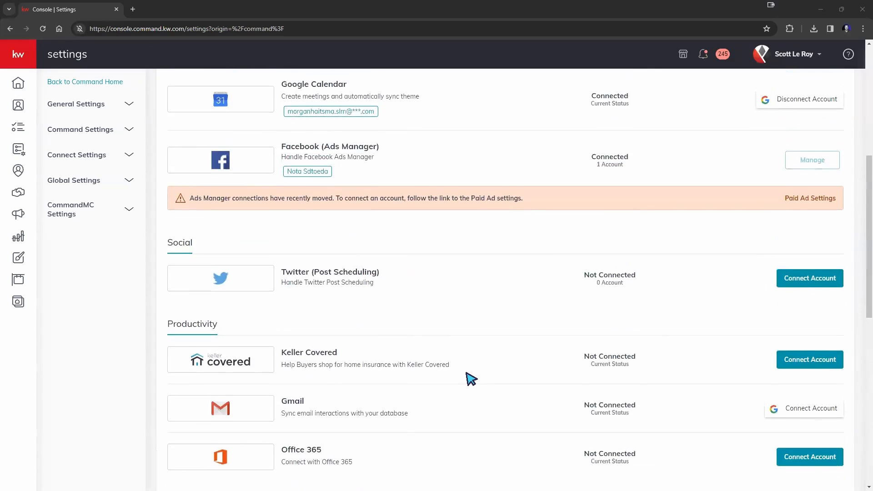
scroll(471, 379, up, 3)
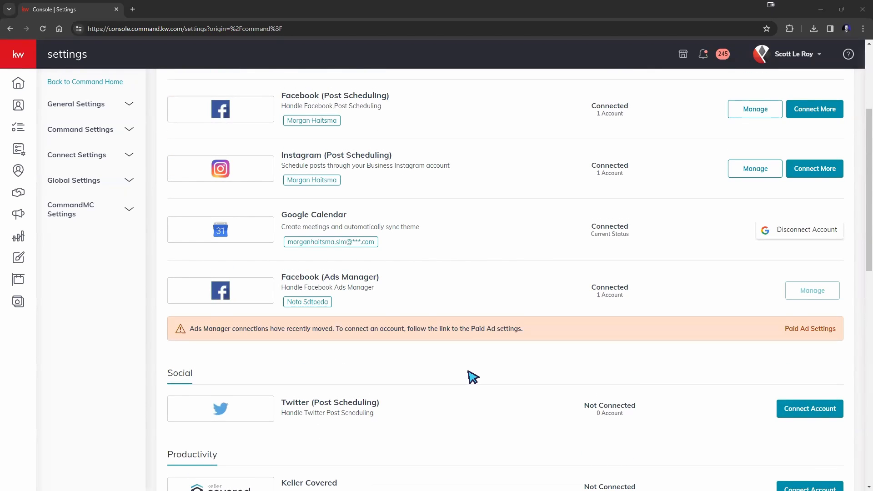
scroll(472, 377, up, 4)
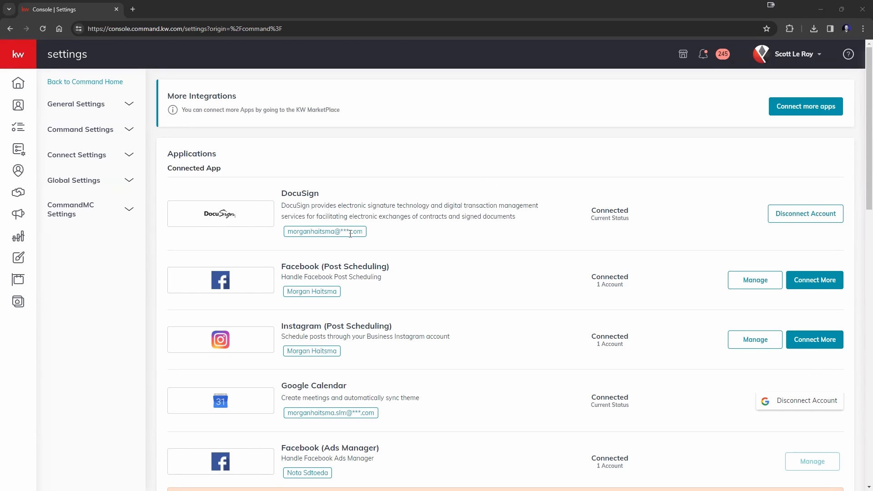
Step: Disconnect DocuSign and confirm; it now reads Not Connected under Digital Signature & Transactions
click(813, 216)
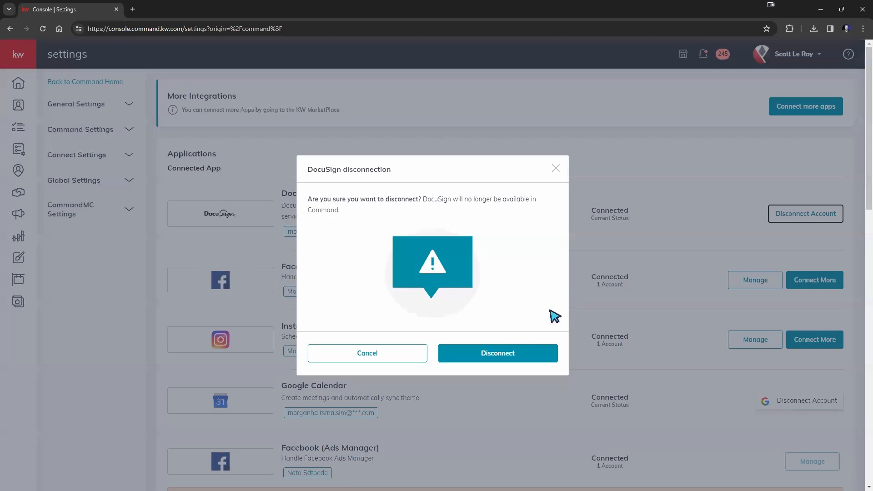
click(512, 356)
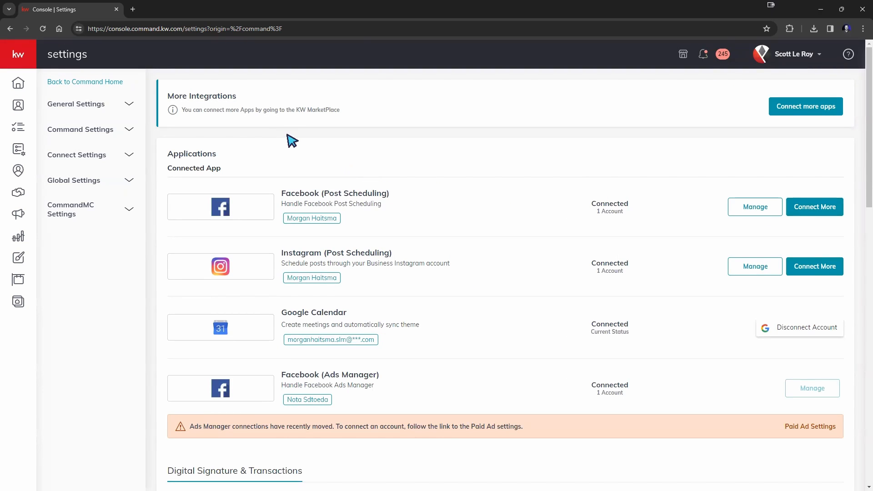
scroll(289, 138, down, 3)
scroll(289, 138, down, 2)
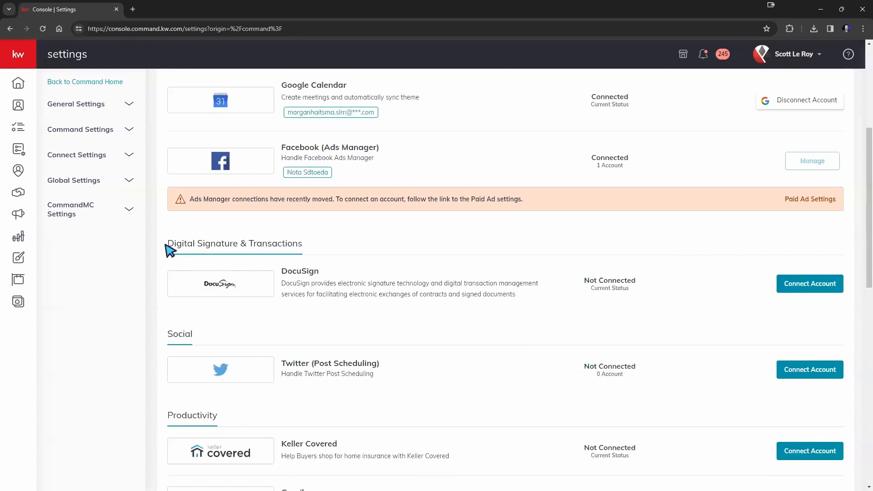
drag(167, 243, 335, 249)
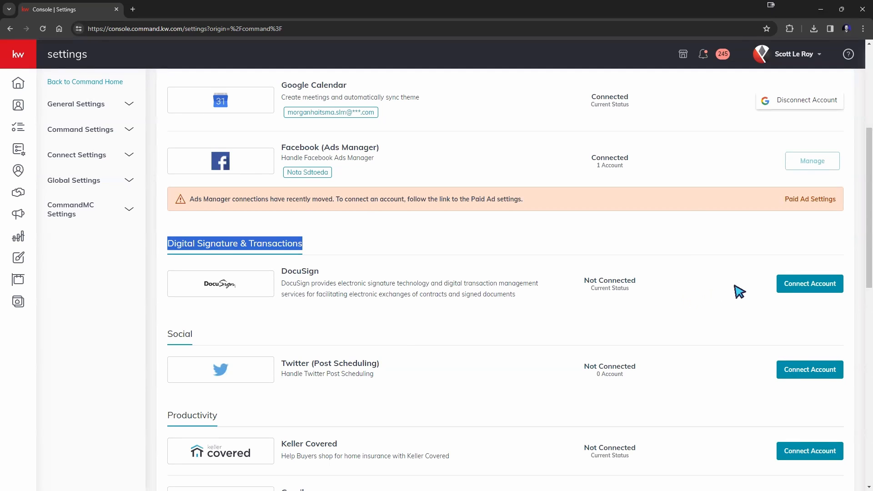
Step: Connect Account on the DocuSign row to get the pre-filled DocuSign Connection form
click(793, 288)
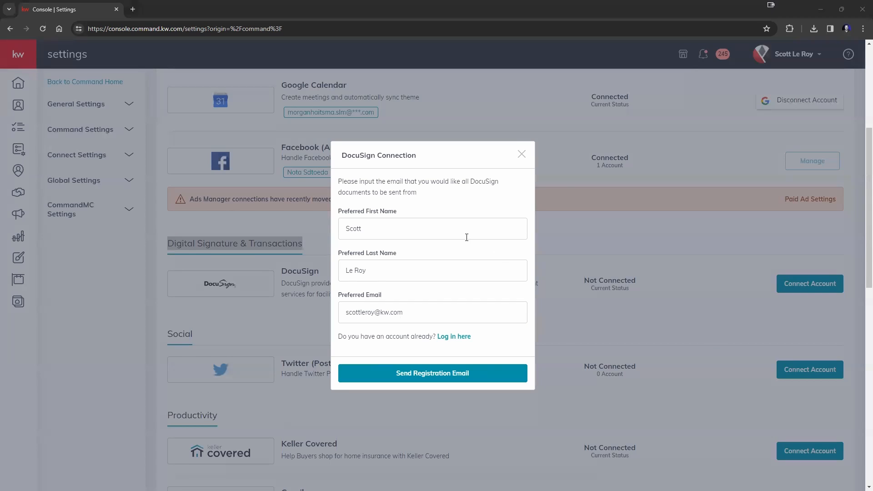
click(402, 217)
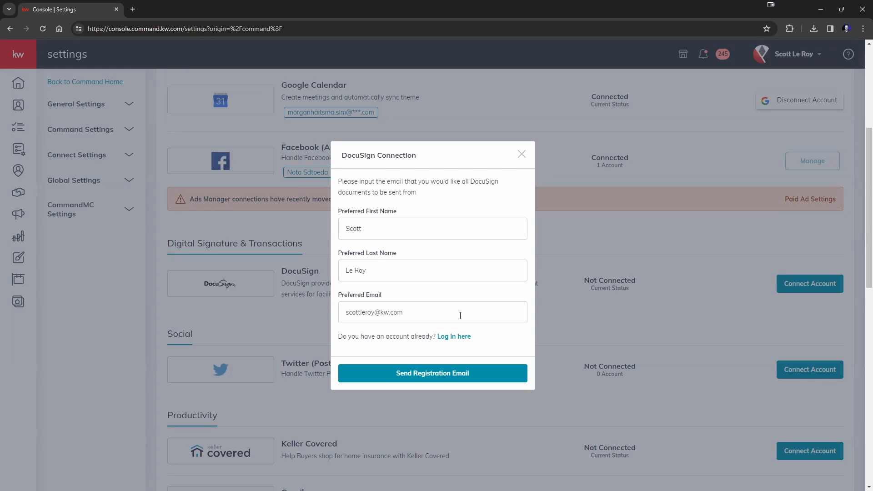
drag(405, 314, 330, 328)
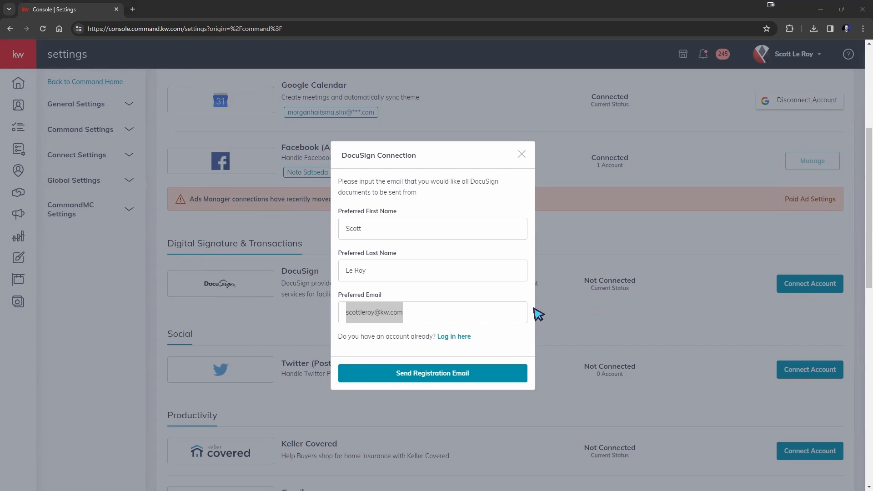
Step: Choose 'Log in here', replace the email's username part with the existing account's, and submit
click(462, 337)
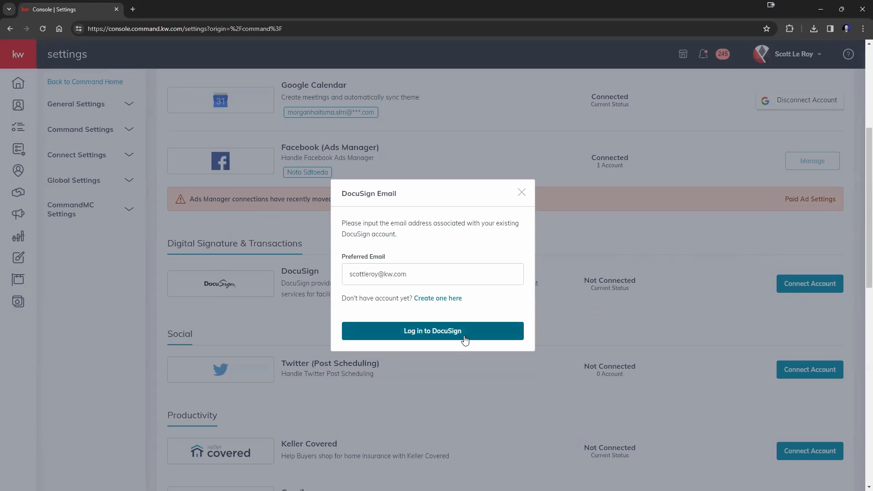
click(463, 336)
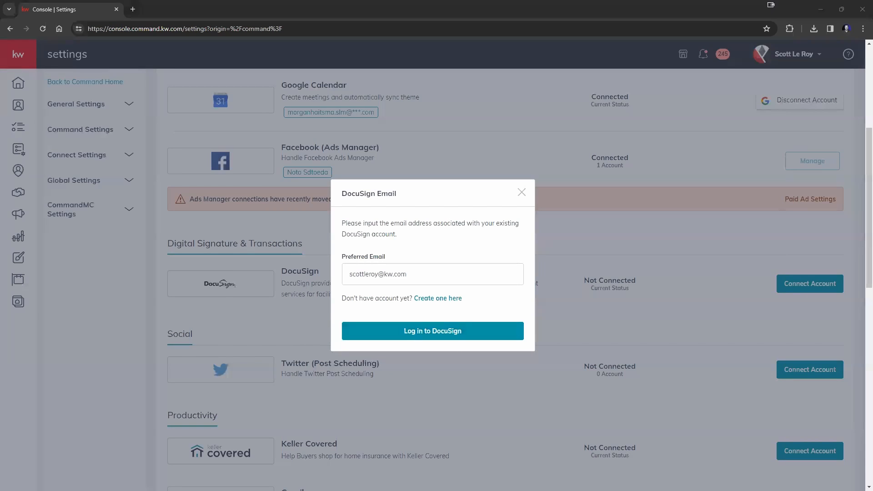
drag(378, 273, 324, 282)
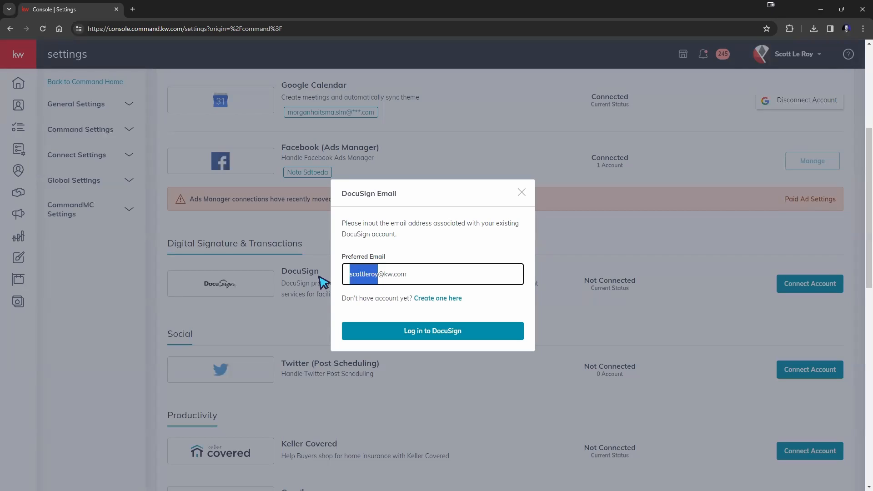
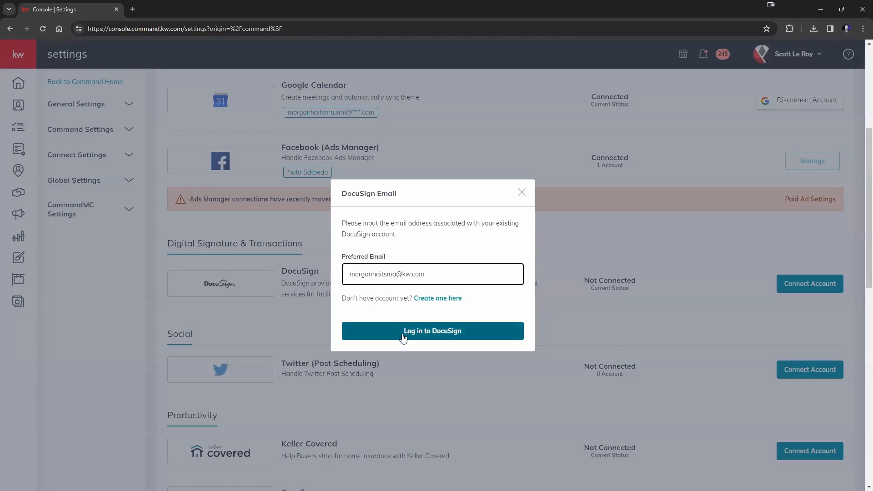
click(432, 337)
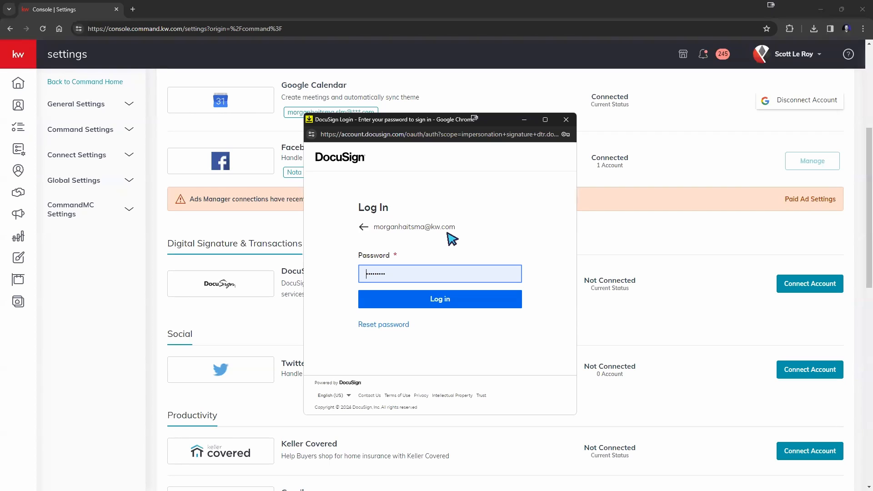
Step: Submit the DocuSign account password in the login popup
click(459, 305)
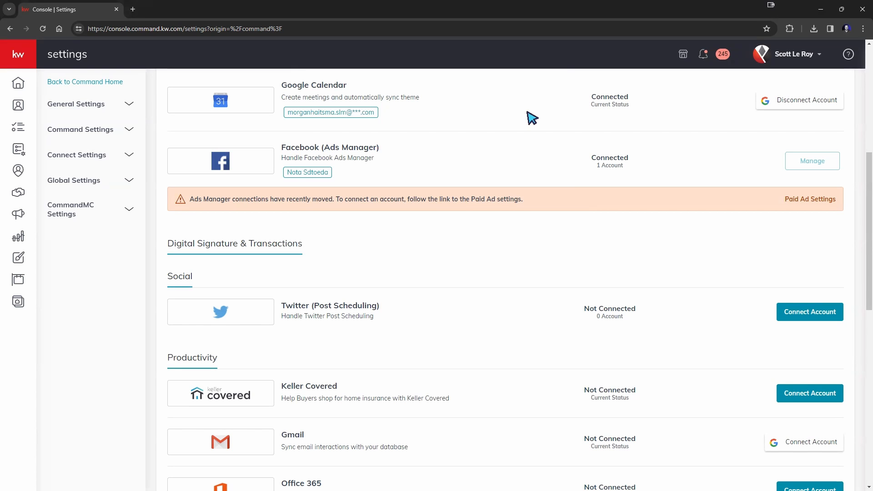
Step: Scroll through Settings to check DocuSign is listed as Connected with its account email
scroll(571, 271, up, 6)
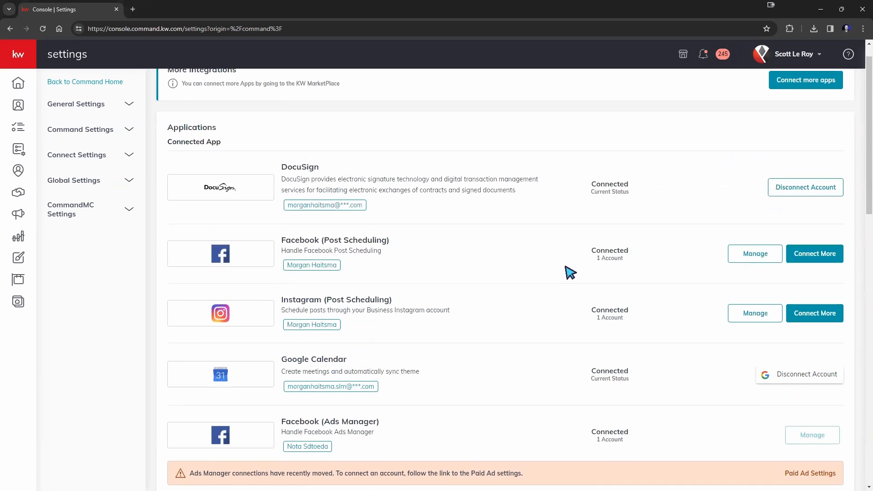
scroll(571, 272, up, 1)
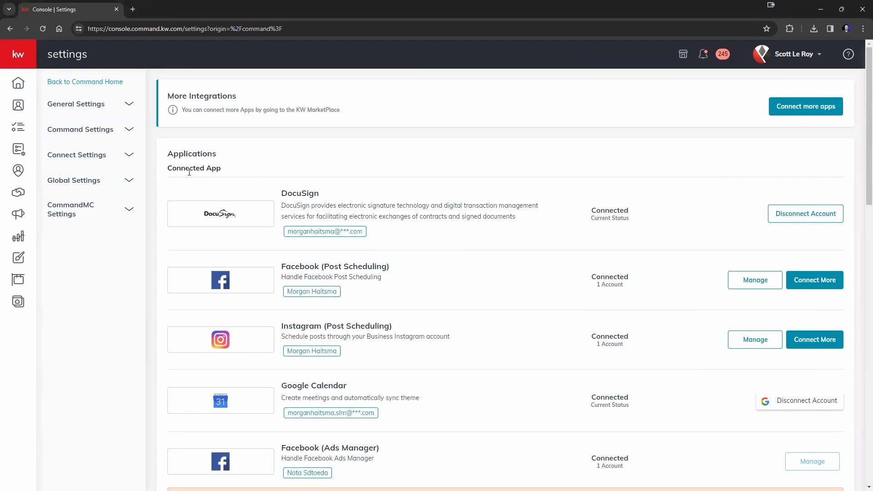
scroll(328, 241, down, 2)
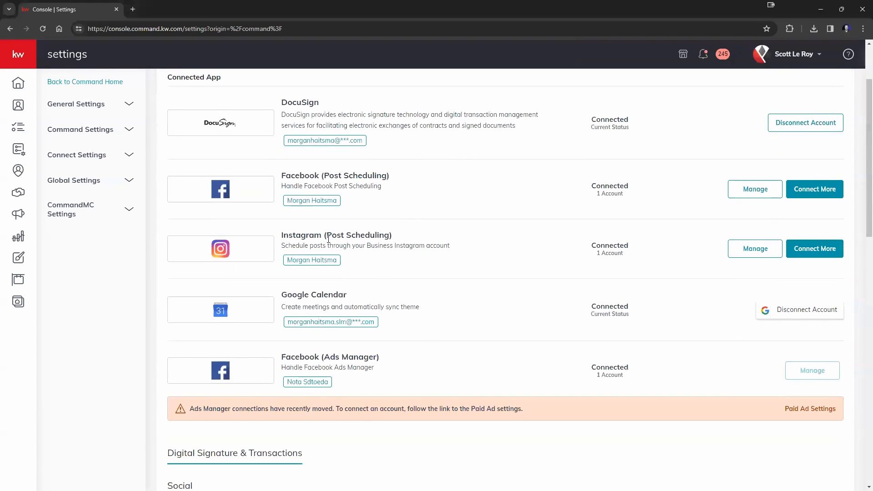
scroll(350, 248, up, 1)
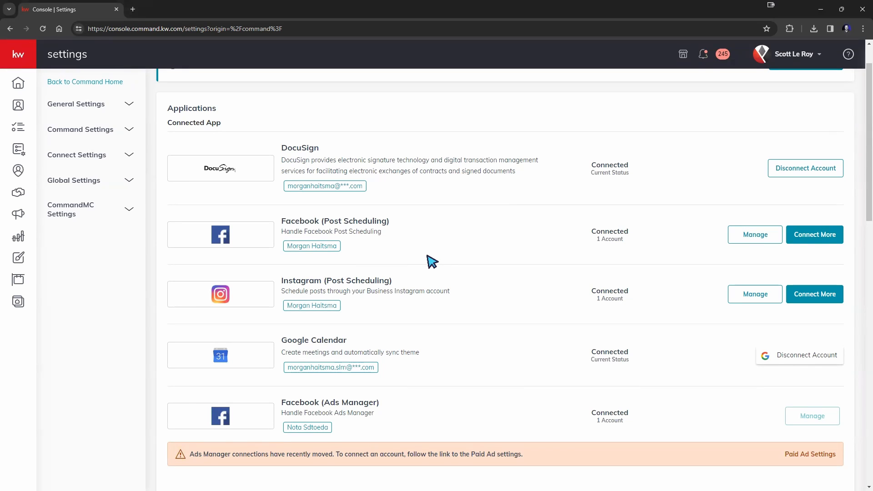
scroll(432, 262, up, 1)
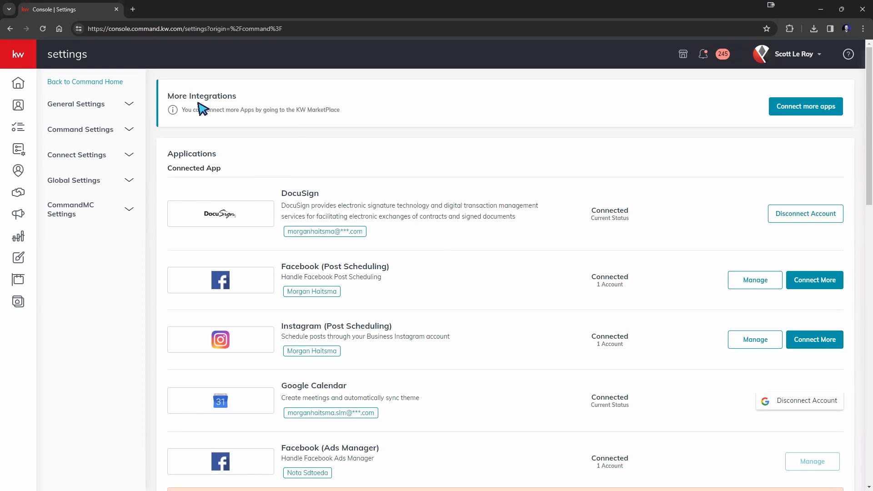
mouse_move(27, 57)
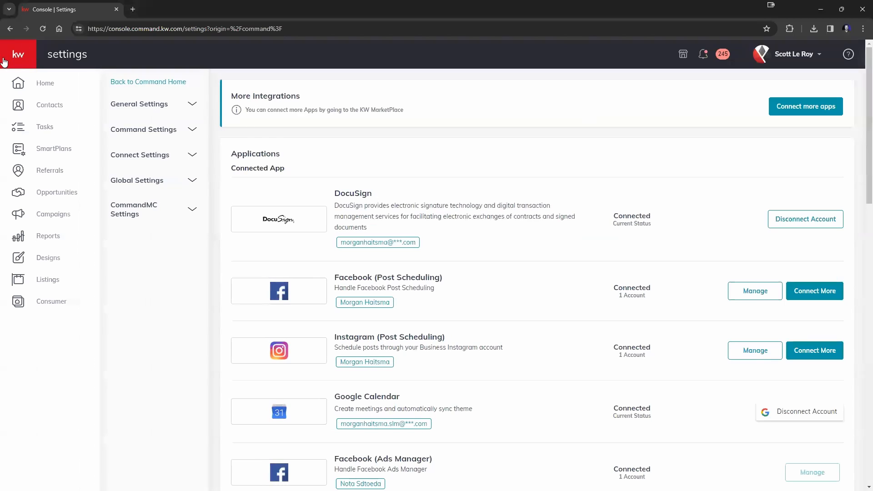
Step: Open Contacts, then open and close the Add to Contacts dialog without saving
click(48, 107)
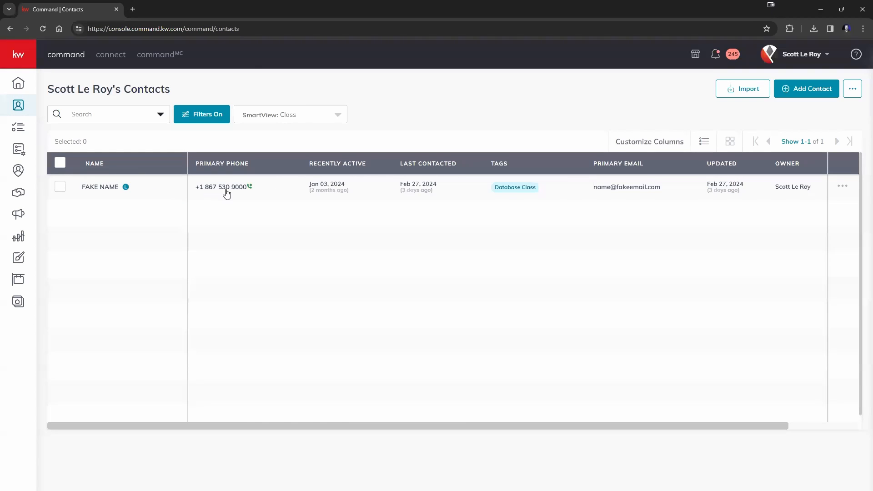
click(798, 91)
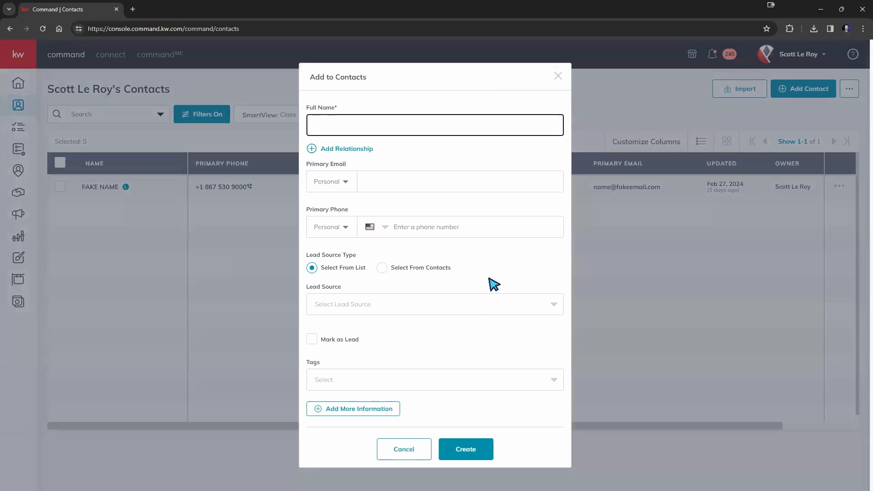
click(559, 77)
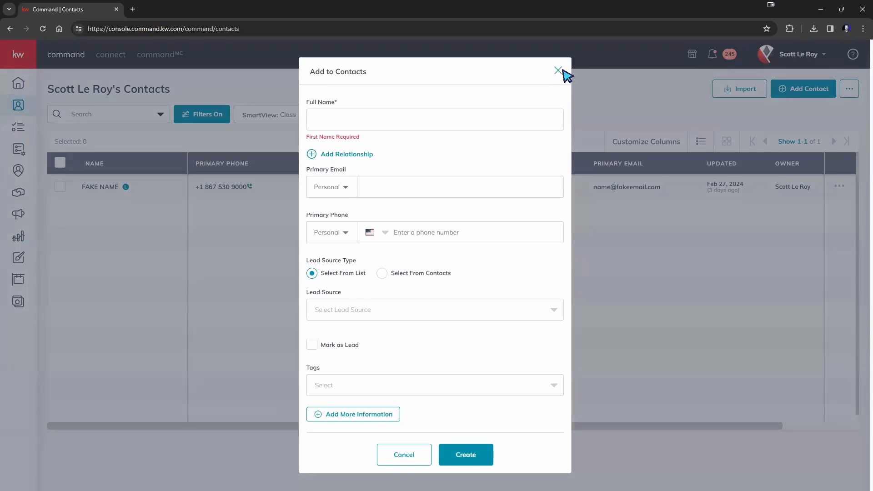
click(559, 70)
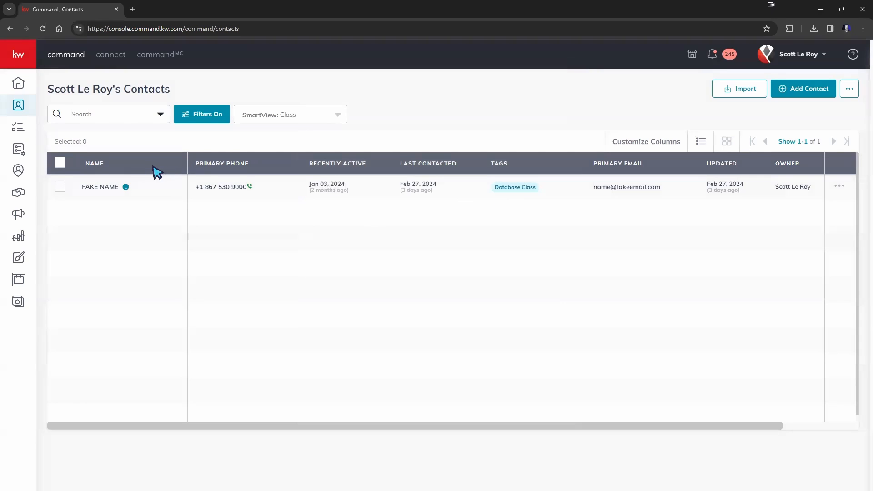
Step: Open the sample contact's record and review its six opportunities, including 123 Main St
click(100, 191)
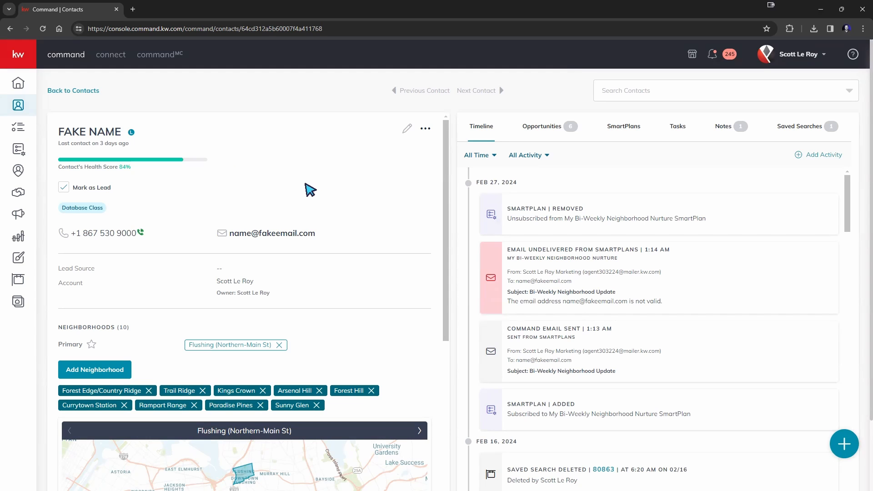
scroll(306, 200, down, 5)
scroll(305, 204, up, 5)
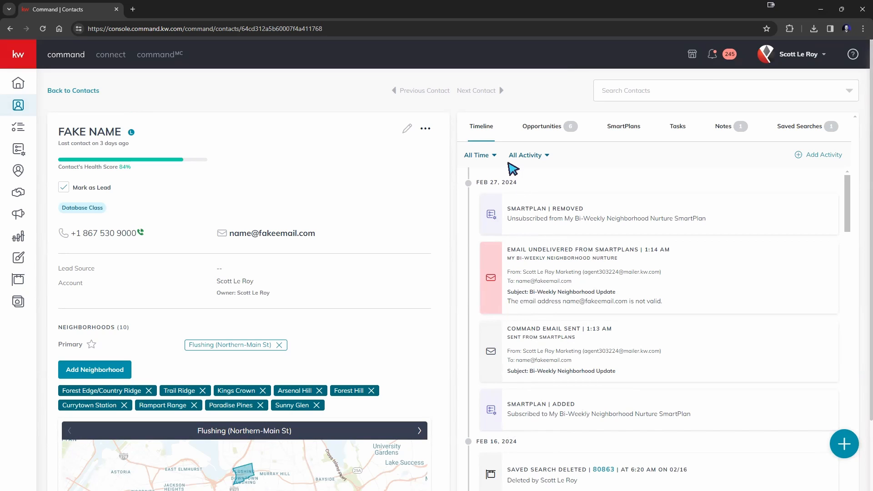
click(551, 136)
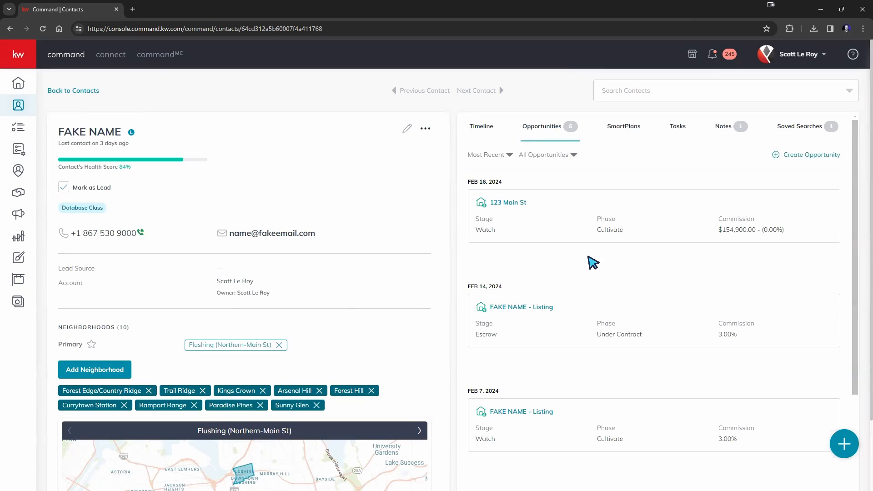
scroll(657, 231, down, 4)
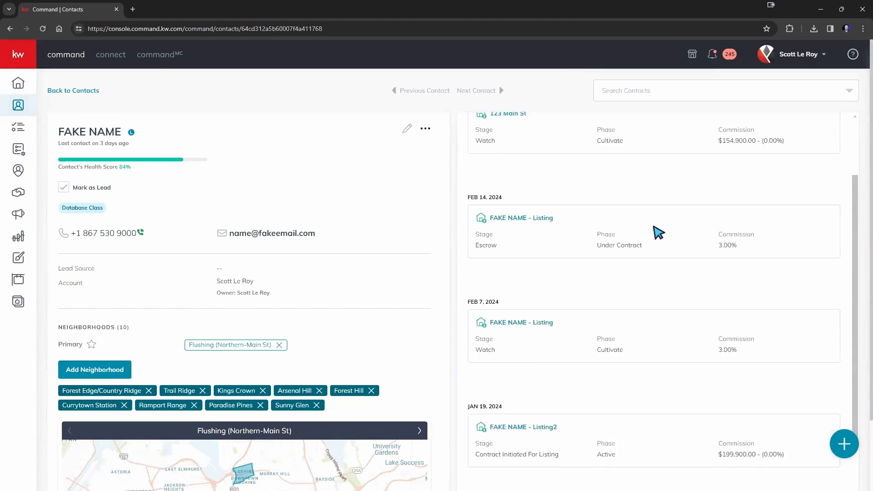
scroll(657, 232, down, 1)
scroll(268, 250, down, 3)
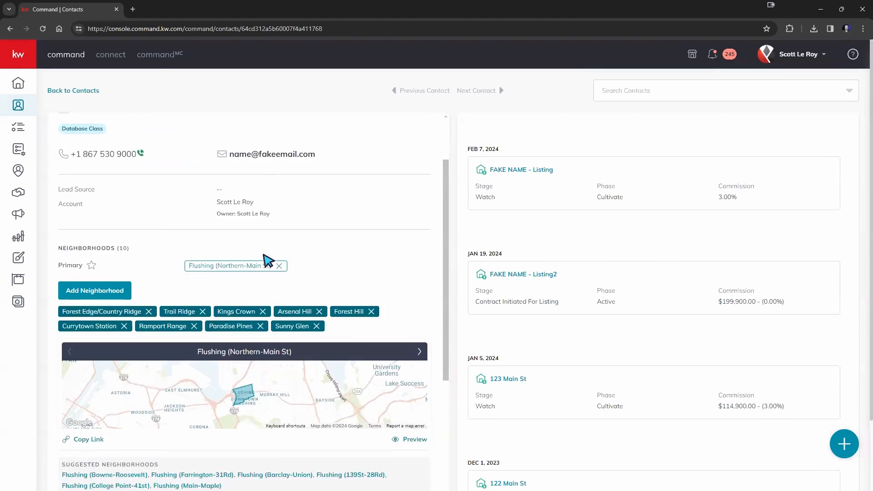
scroll(703, 360, down, 2)
scroll(704, 360, up, 2)
scroll(582, 345, up, 5)
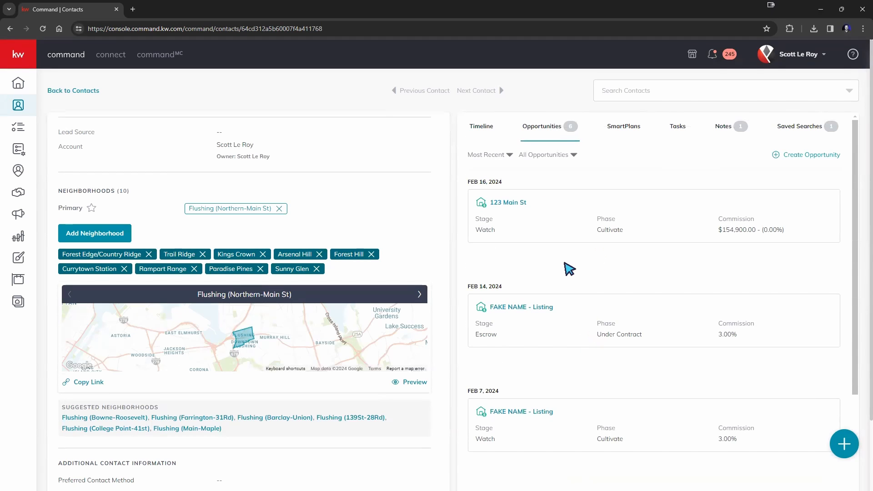
scroll(374, 248, up, 3)
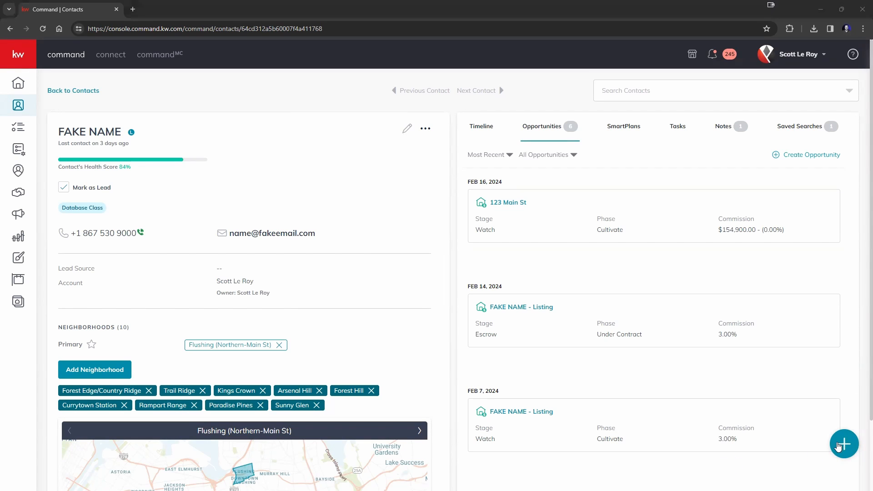
Step: Open the Create Opportunity form, cancel it, and expand the sidebar labels
click(844, 447)
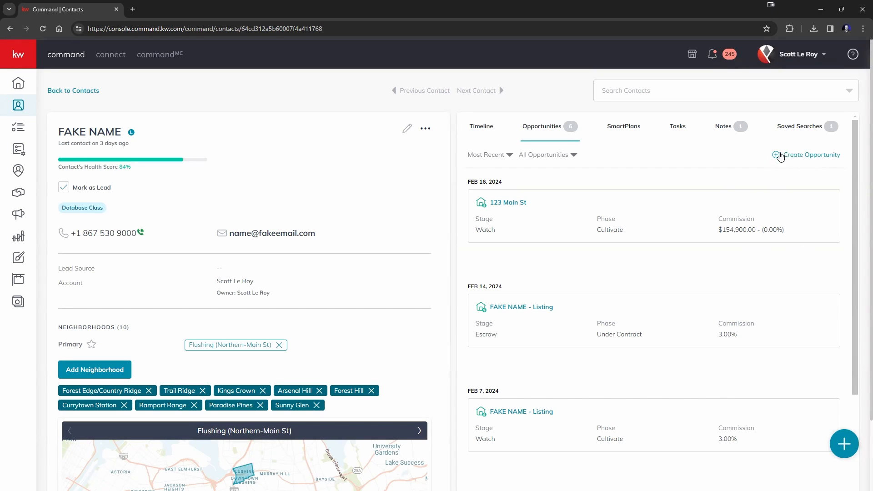
click(819, 155)
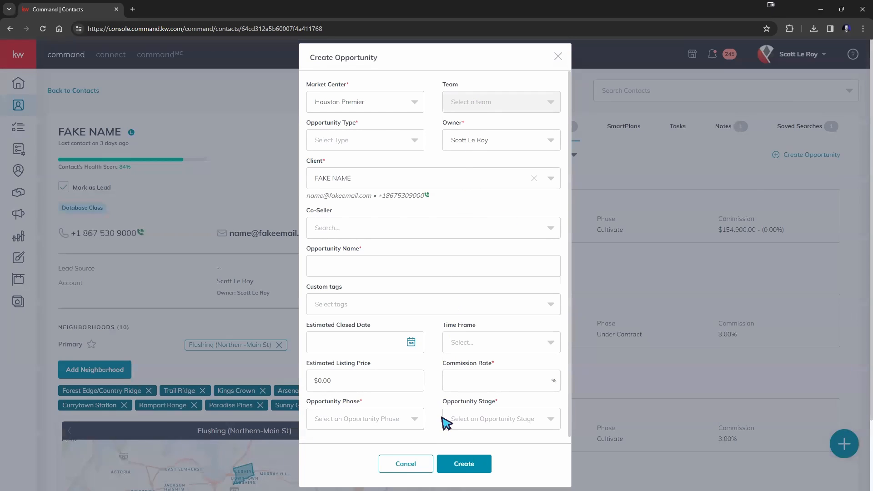
scroll(454, 331, down, 1)
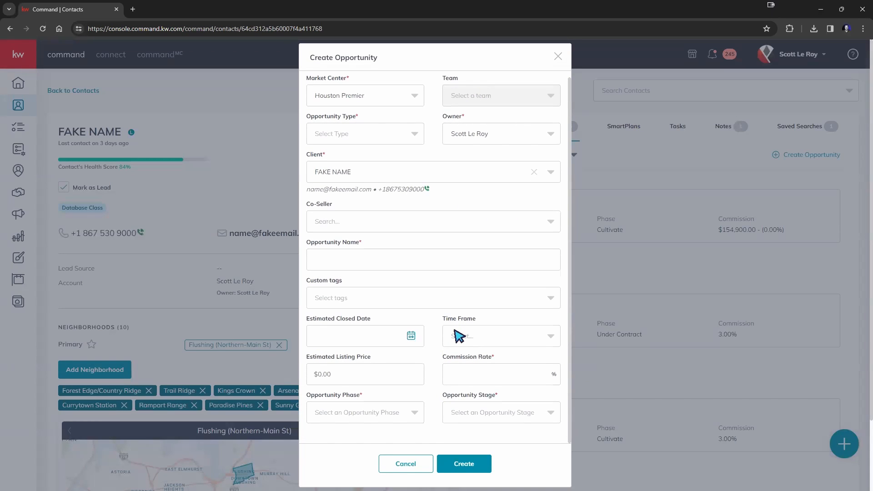
click(557, 57)
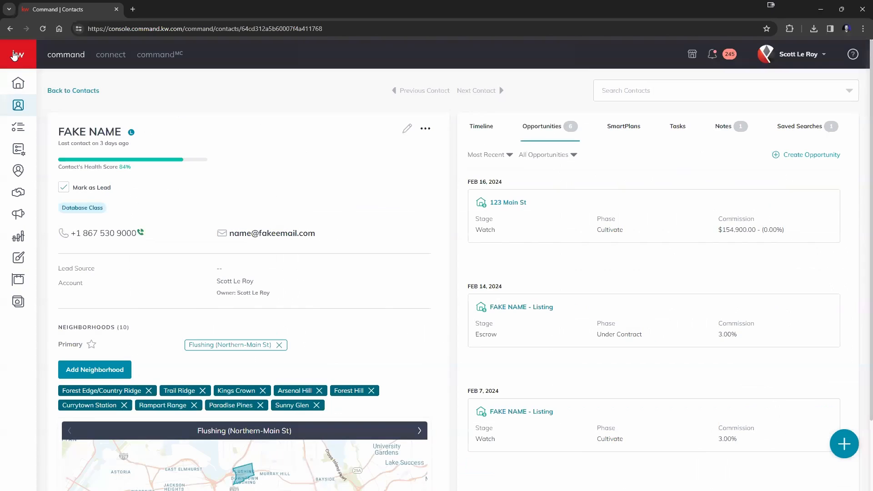
click(13, 55)
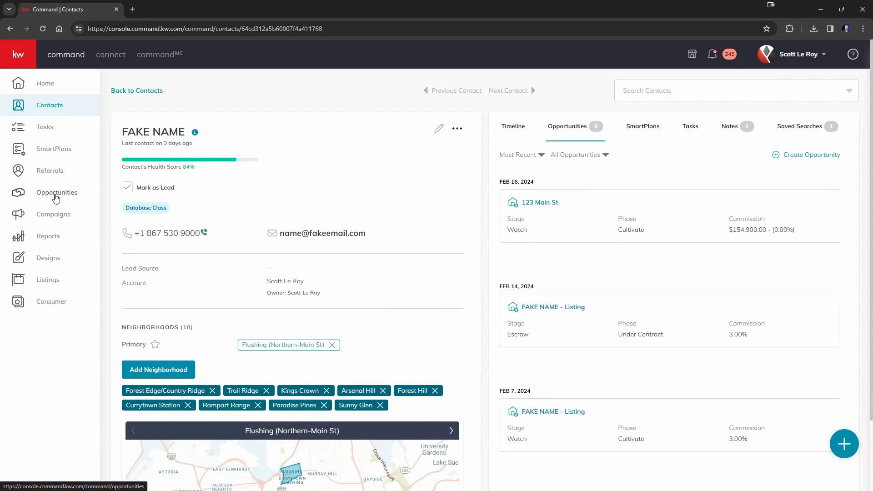
Step: Open the Opportunities pipeline with Listings, Buyers and Leases stages from the sidebar
click(55, 196)
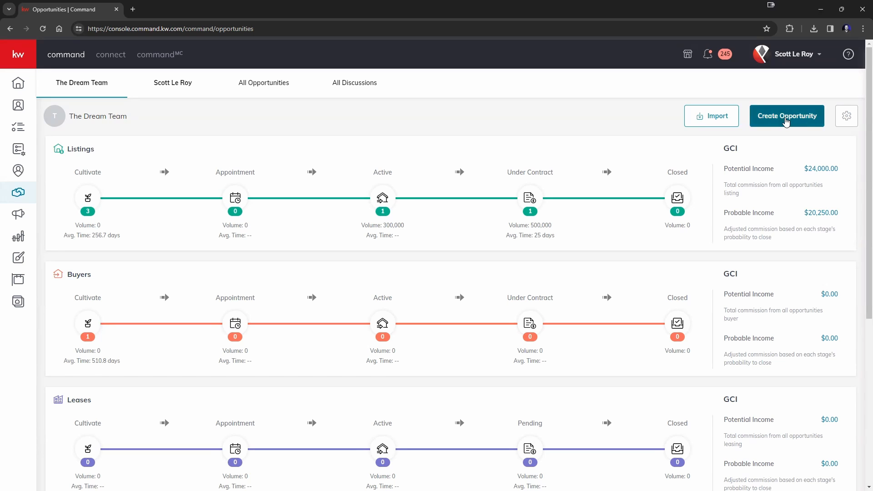
Step: Start a new opportunity with Houston Premier as the market center
click(786, 118)
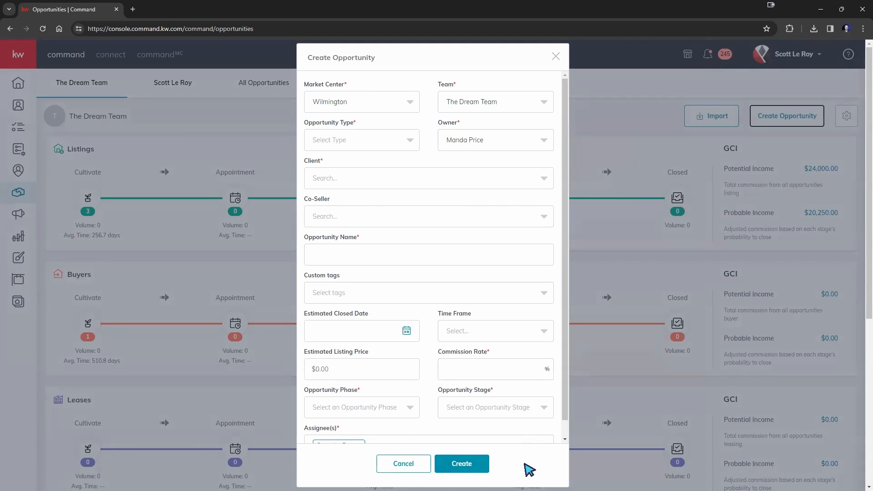
click(394, 101)
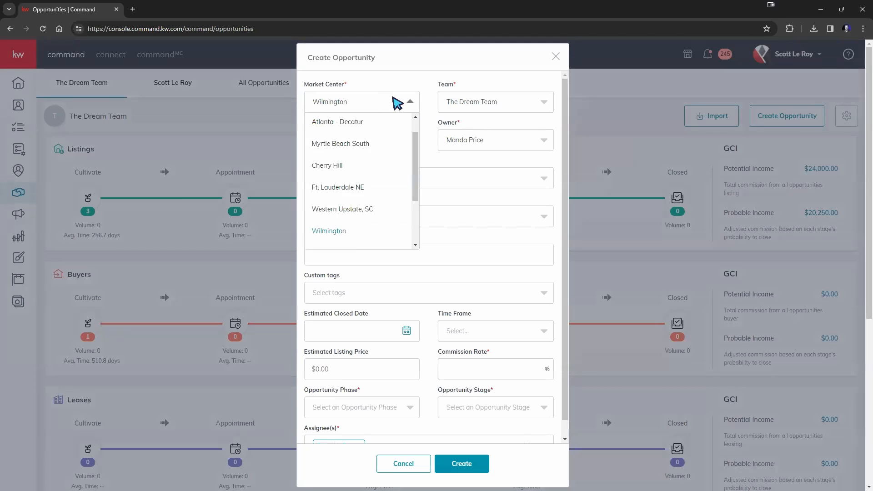
click(382, 133)
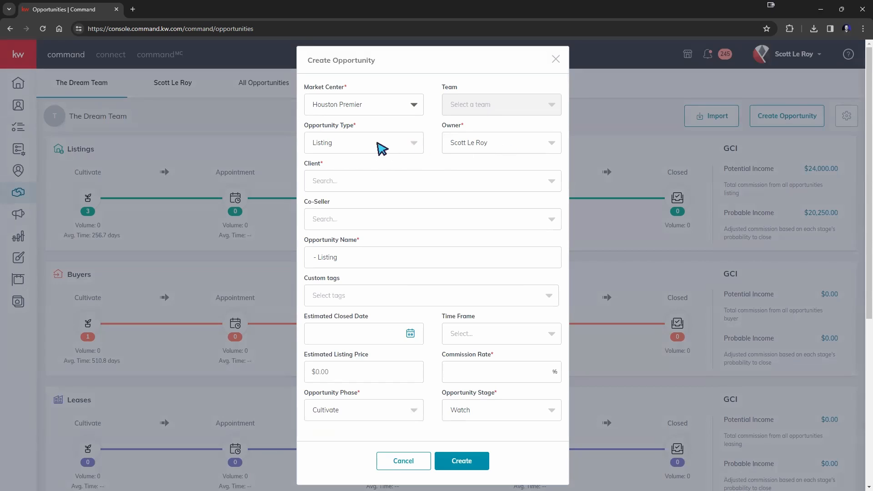
Step: Search the Client field and pick the sample contact as the client
click(365, 182)
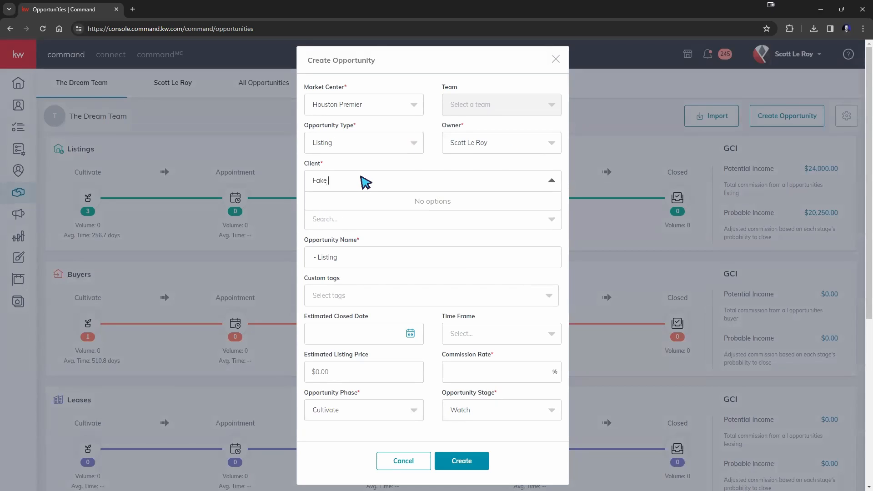
text(Fake name)
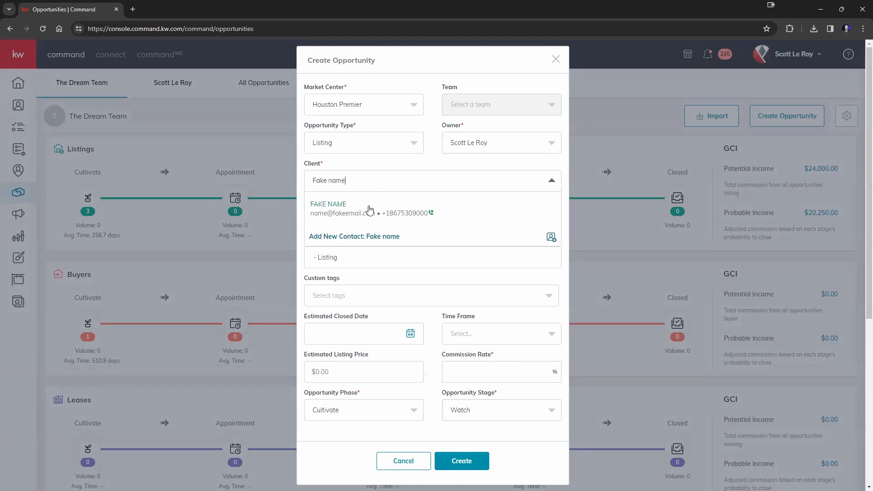
click(370, 210)
scroll(425, 233, down, 1)
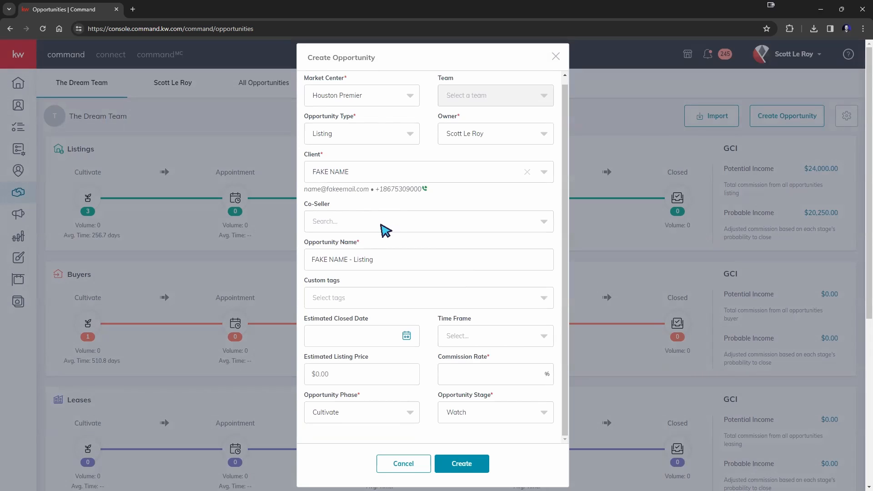
click(325, 222)
Step: Try phase Active with stage Negotiations, revert the phase to Cultivate, and create the opportunity
click(380, 207)
click(402, 416)
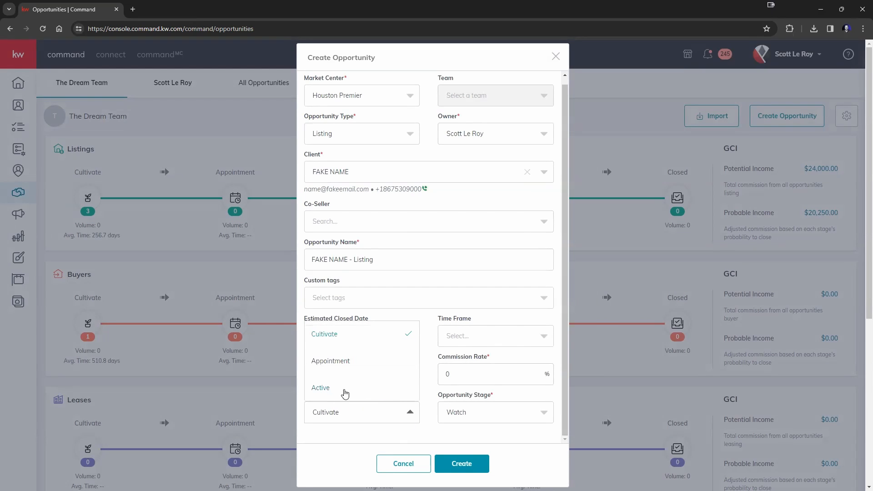
click(345, 393)
click(478, 412)
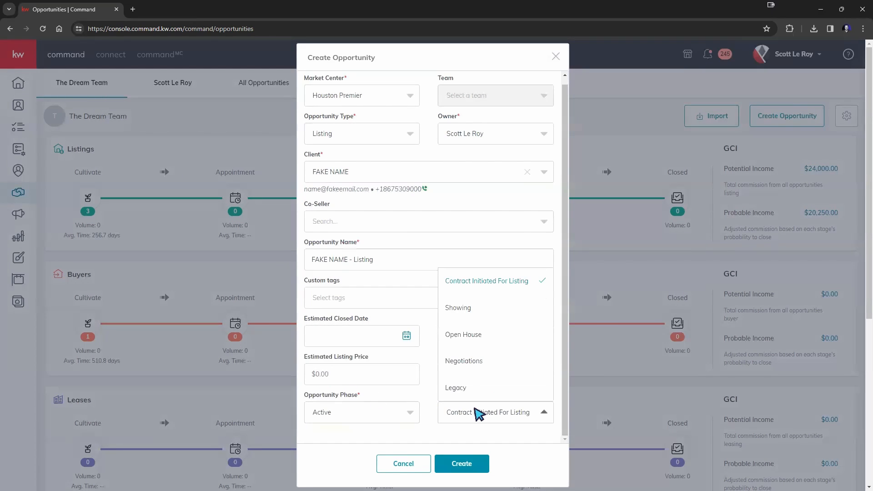
click(469, 369)
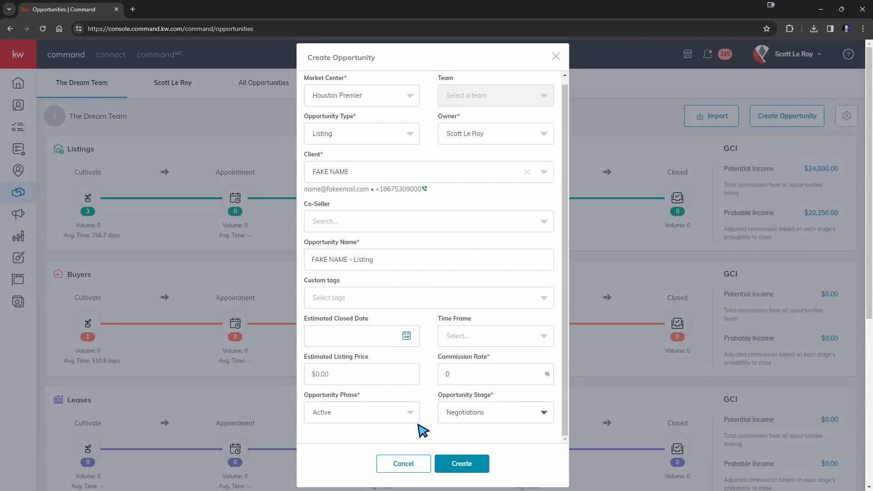
click(378, 413)
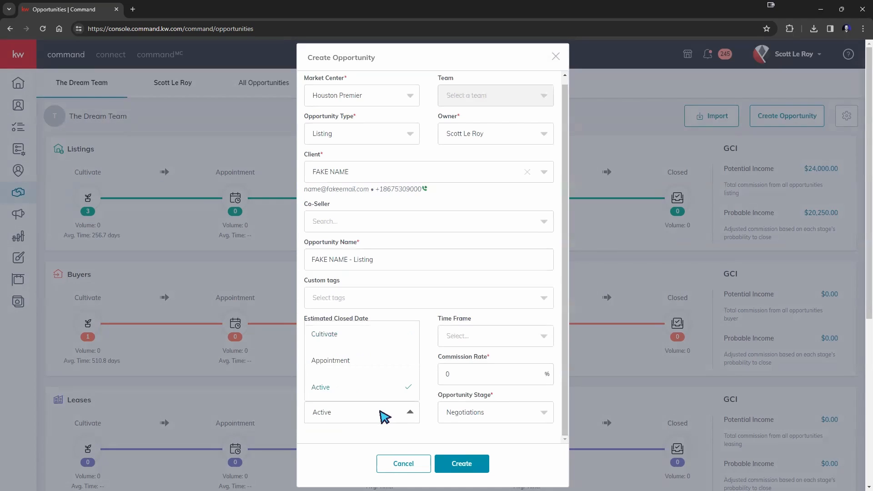
click(349, 334)
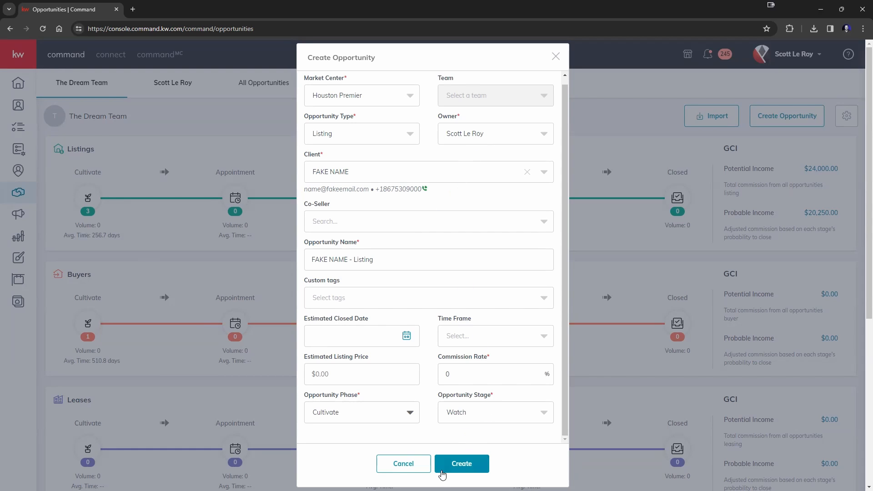
click(460, 464)
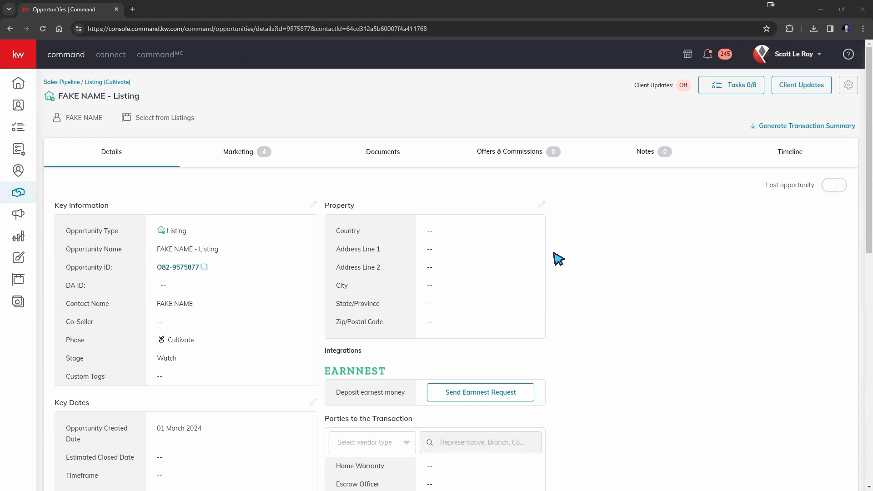
Step: On the Listings Cultivate board, move the client's Listing card from Watch to Nurture and open it
click(81, 83)
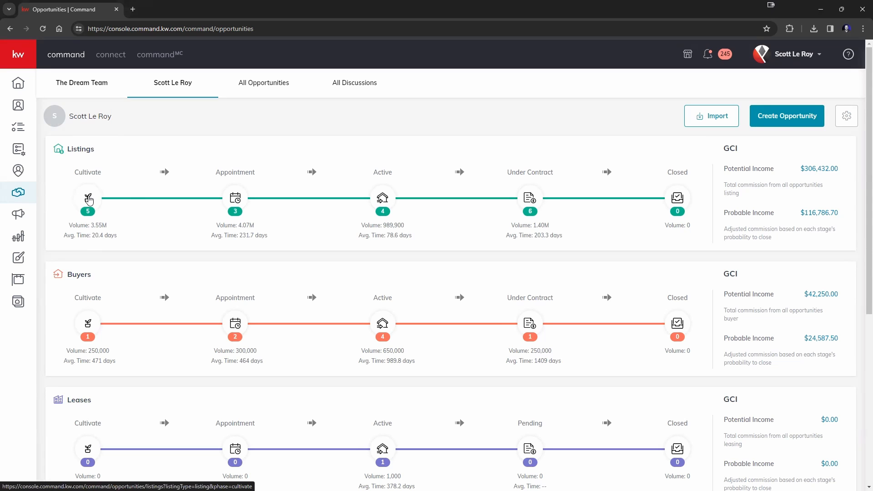
click(89, 199)
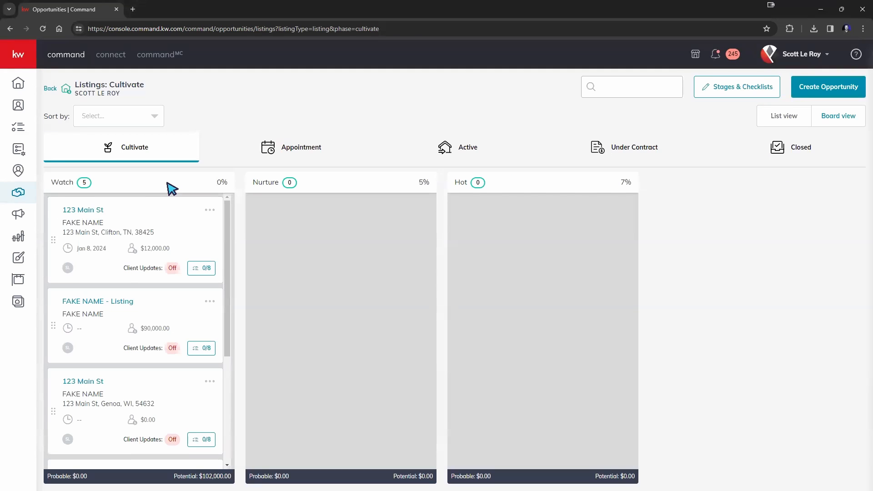
scroll(129, 291, down, 3)
scroll(128, 300, up, 3)
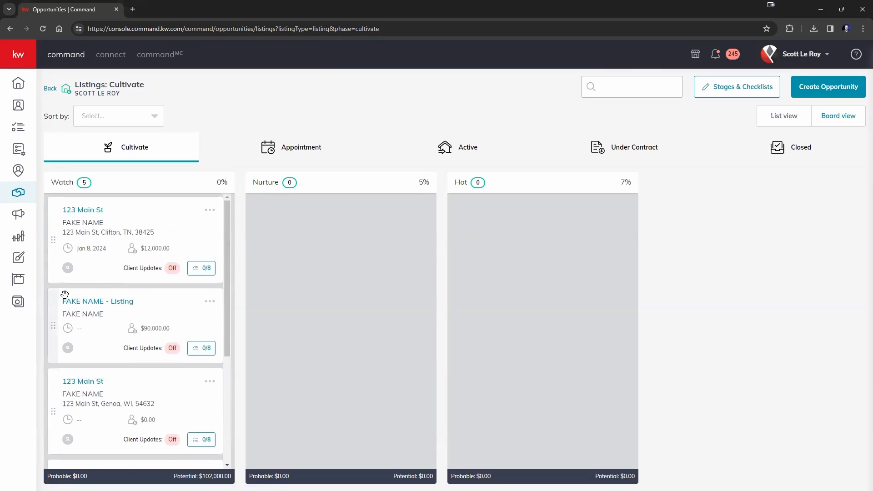
scroll(155, 305, down, 4)
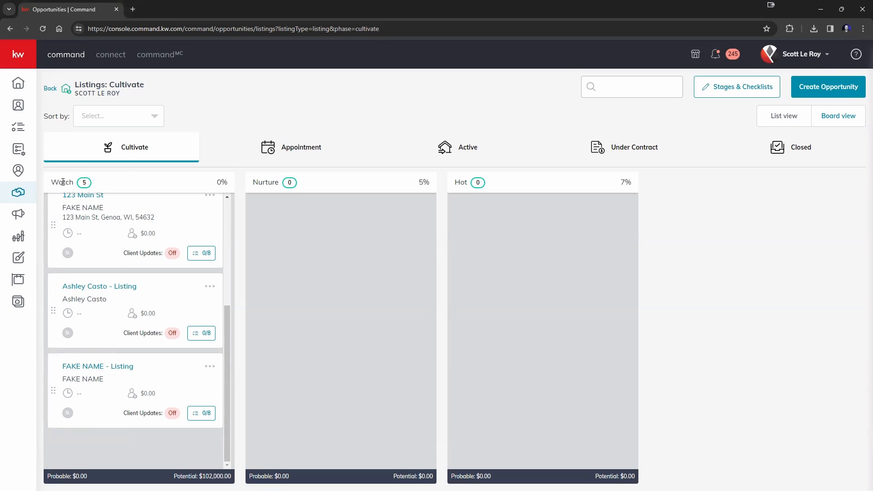
drag(113, 396, 386, 302)
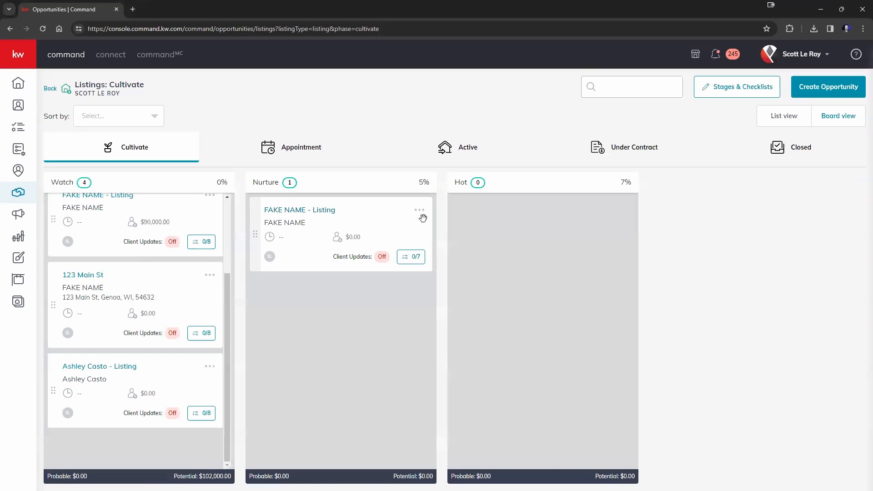
click(299, 210)
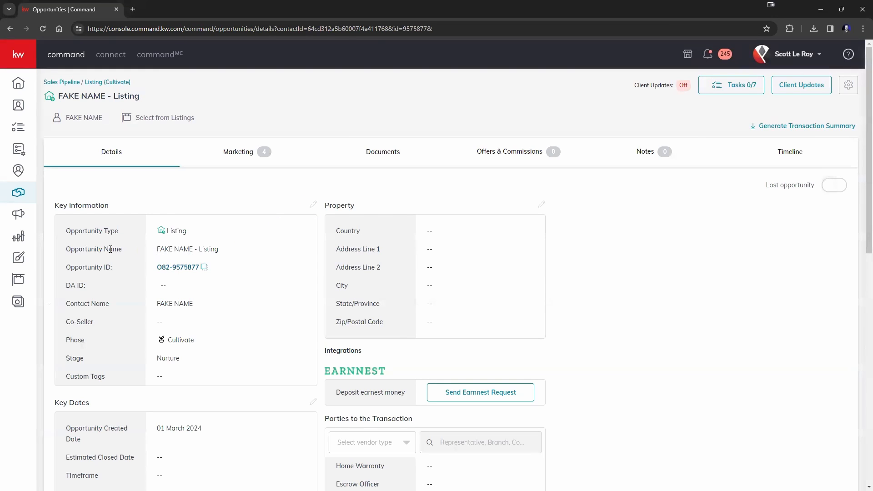
Step: Change the Opportunity Name to '123 Main St', save, and go back to the Cultivate board
click(314, 206)
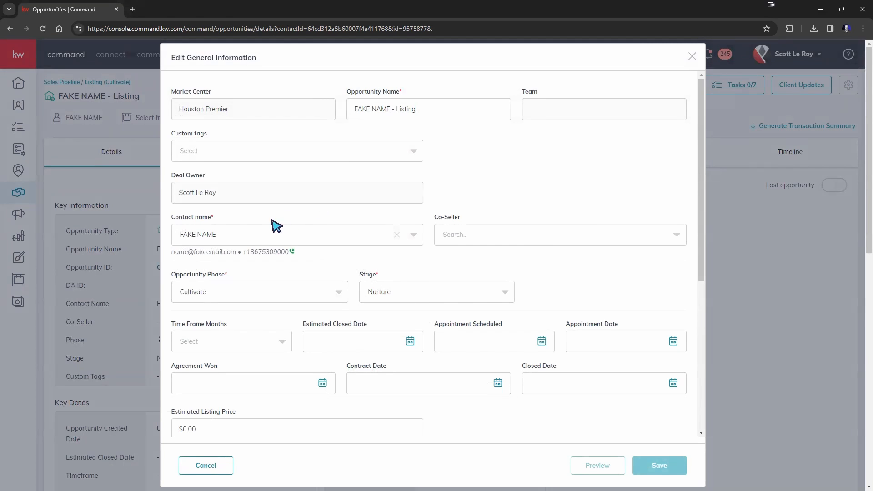
scroll(246, 237, down, 1)
scroll(253, 233, down, 5)
scroll(253, 234, up, 5)
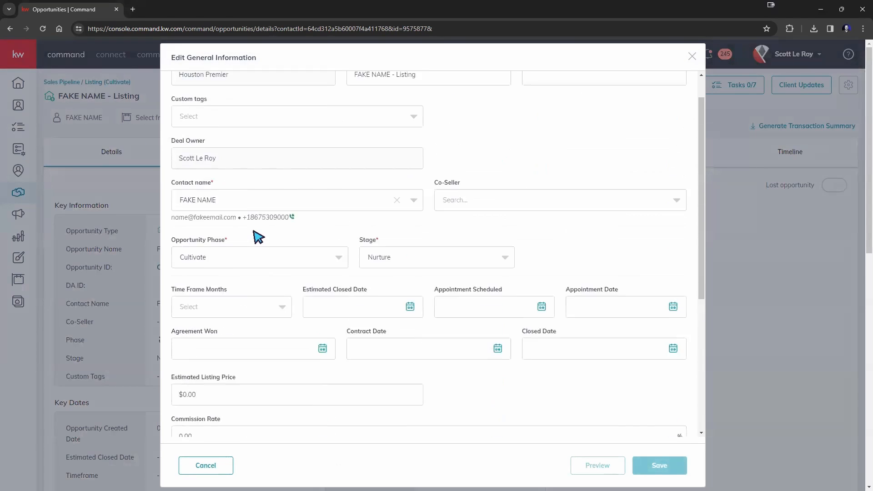
drag(409, 104, 334, 115)
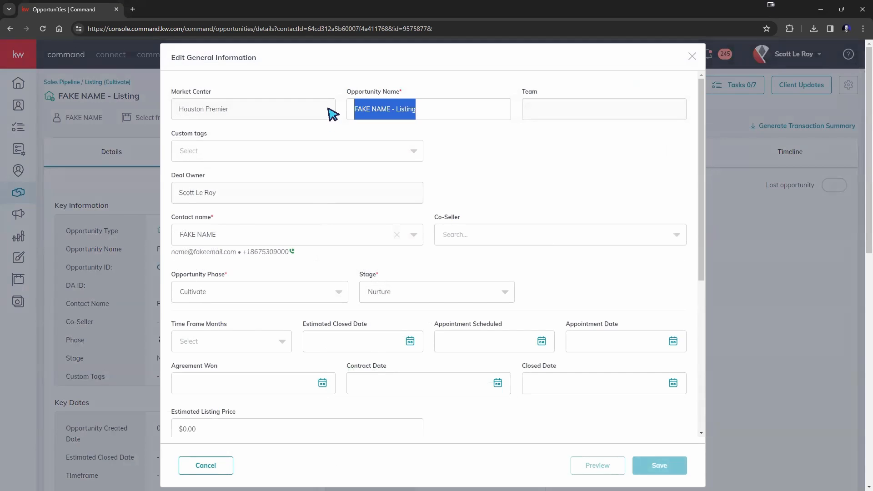
text(123 Main St)
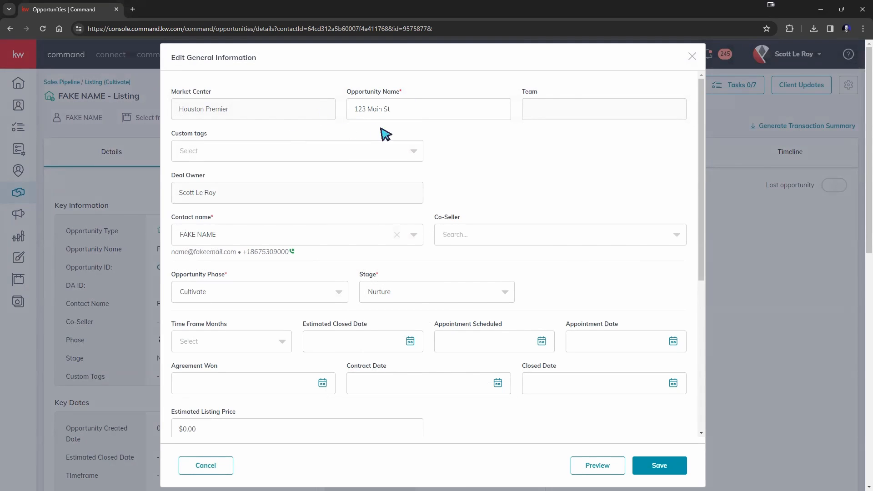
click(659, 465)
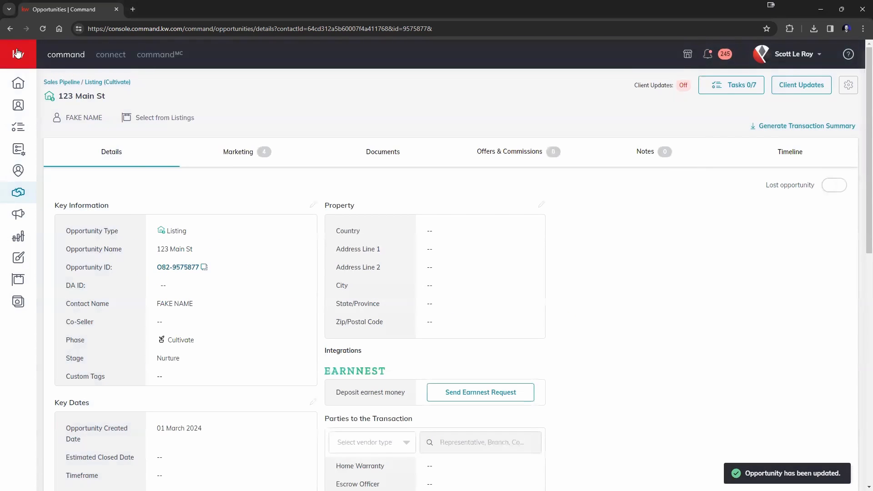
click(9, 29)
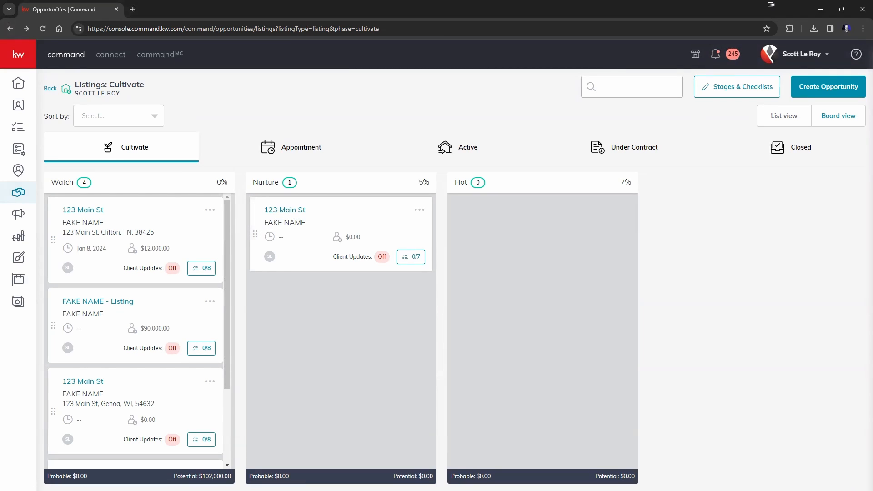
Step: Open the 123 Main St card in Nurture and go to its Documents tab
click(300, 210)
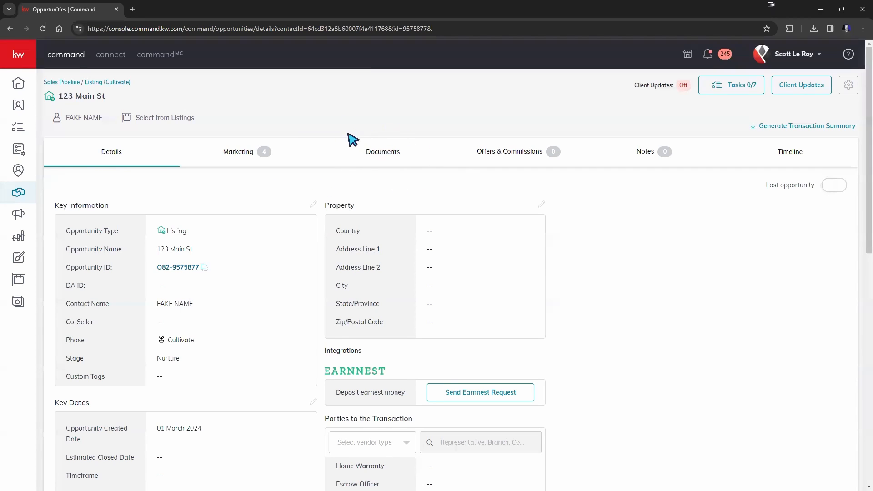
click(383, 154)
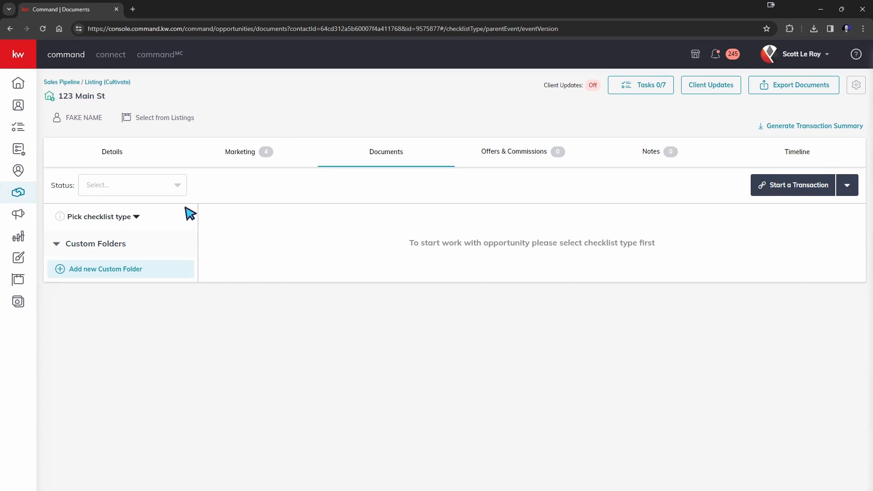
Step: Apply the Residential-Listing checklist and browse its Under Contract, Closed and Listed documents
click(86, 217)
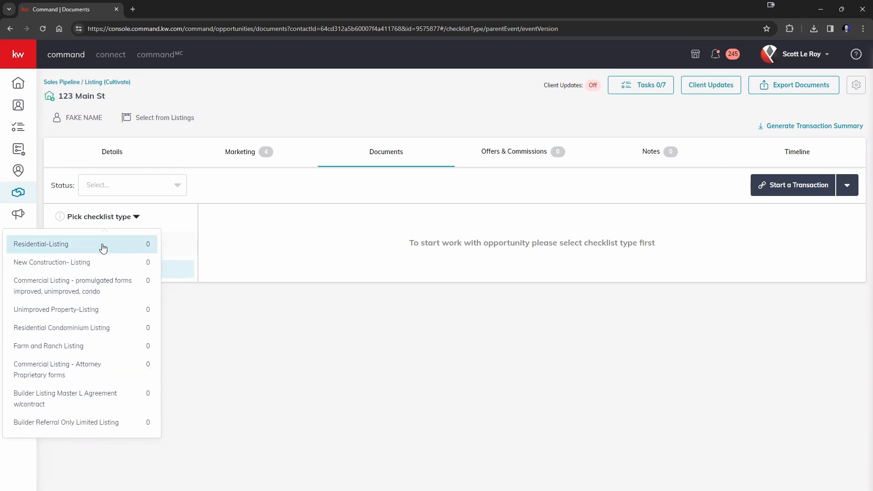
click(103, 248)
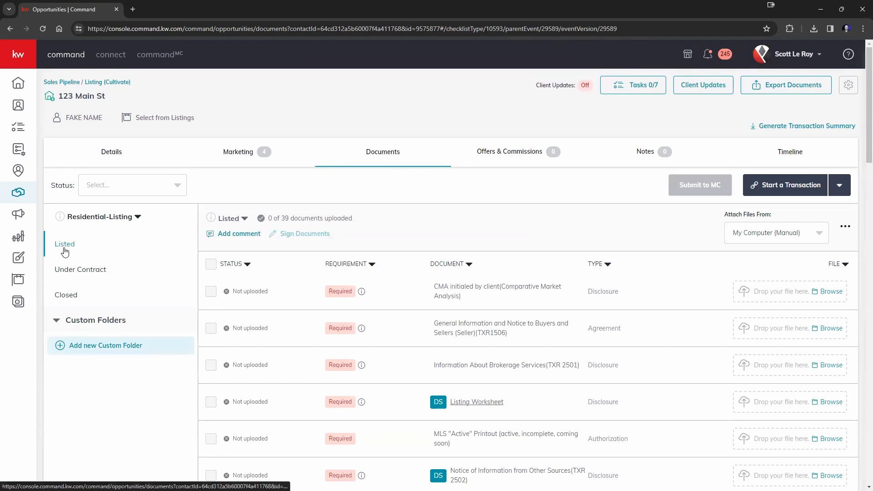
click(74, 271)
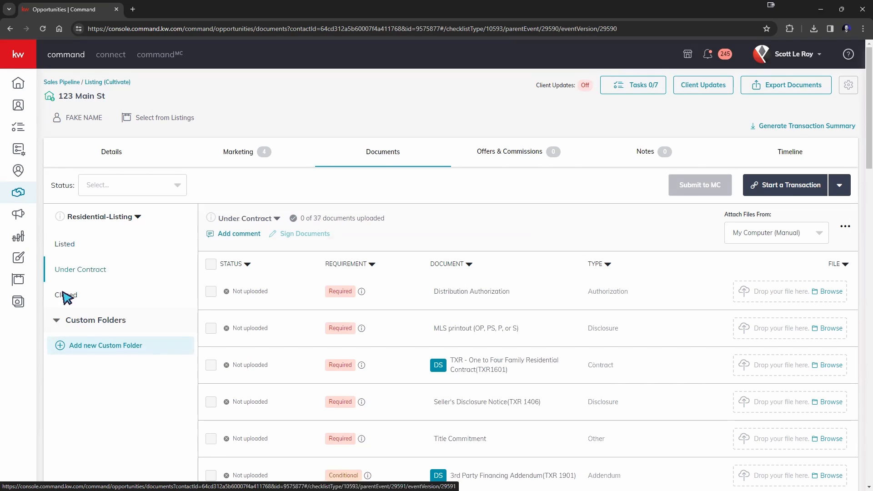
click(67, 294)
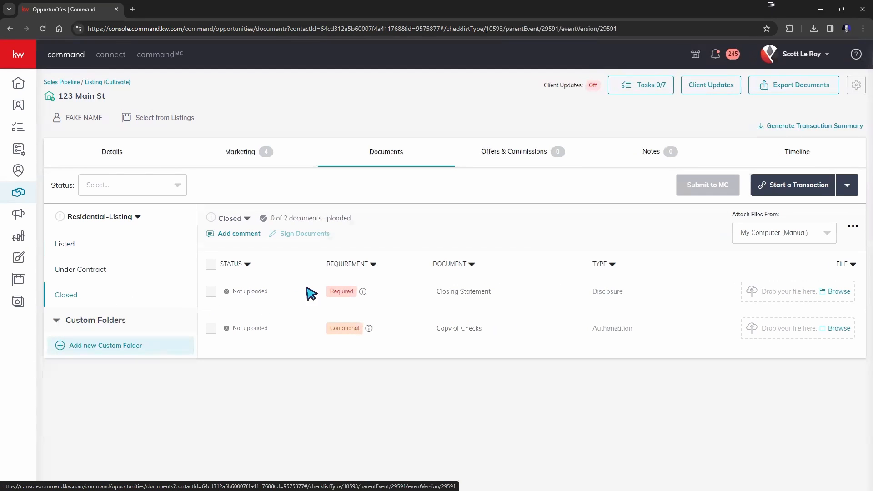
click(64, 269)
click(86, 243)
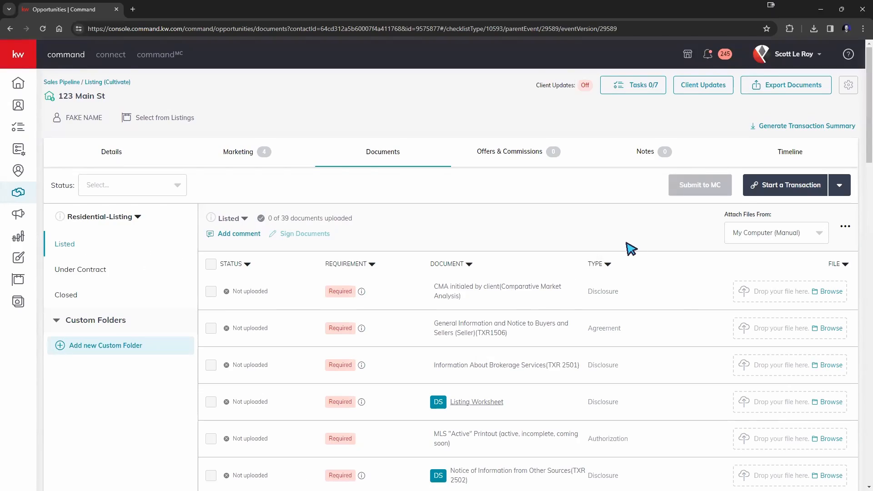
Step: Drop sample-pdf.pdf onto the 'CMA initialed by client' row of the Listed checklist
scroll(631, 249, down, 8)
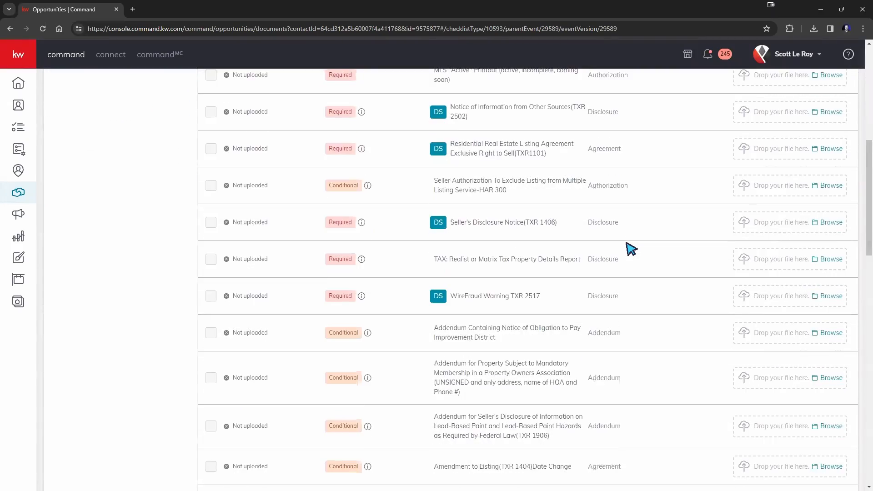
scroll(631, 249, up, 7)
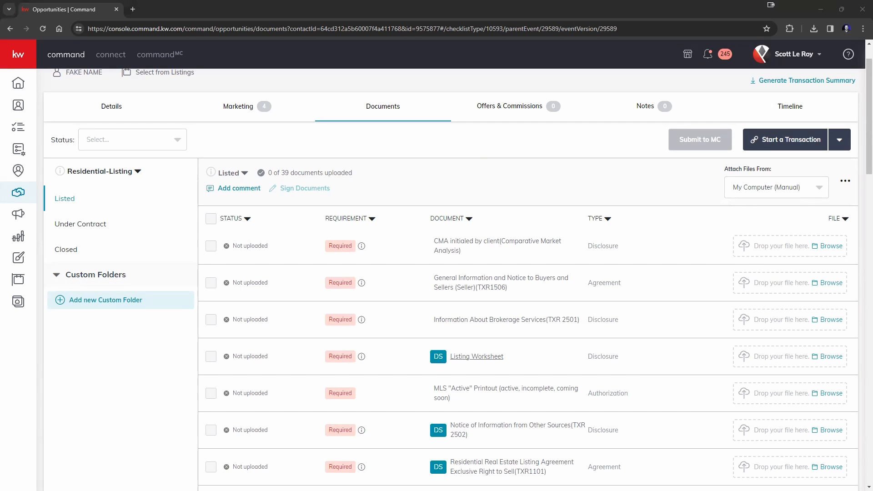
drag(773, 259, 799, 243)
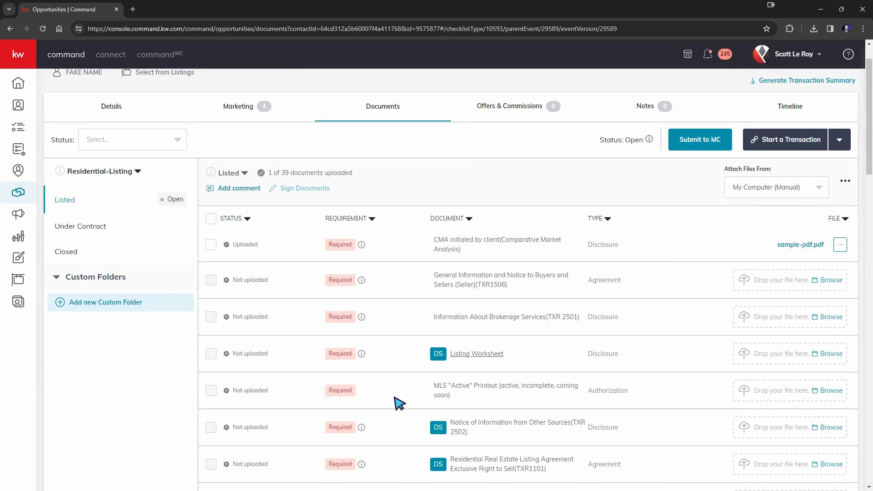
click(809, 56)
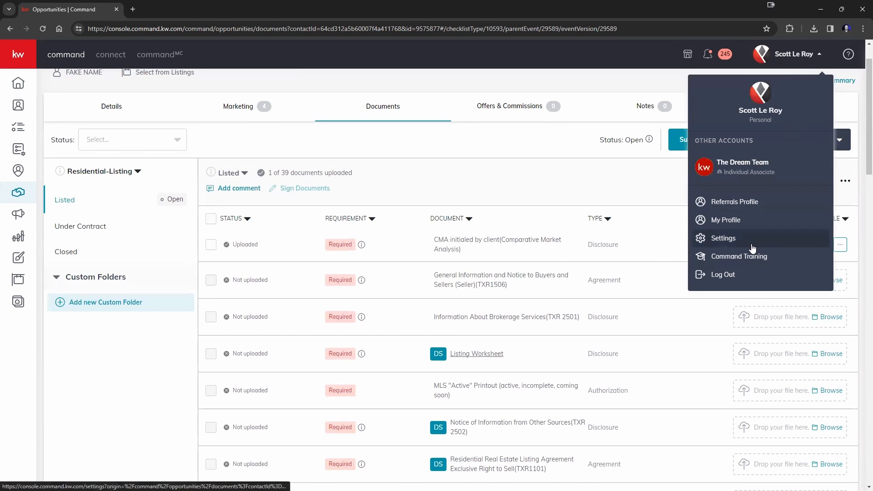
click(584, 191)
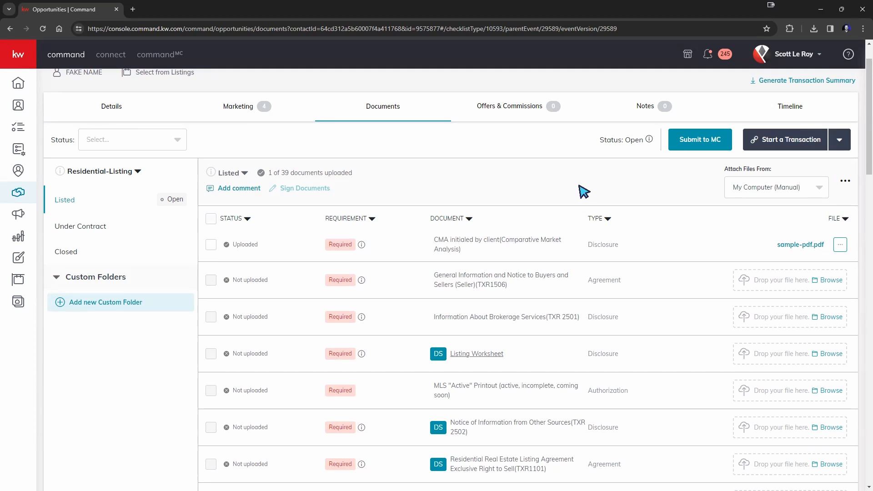
scroll(799, 168, up, 1)
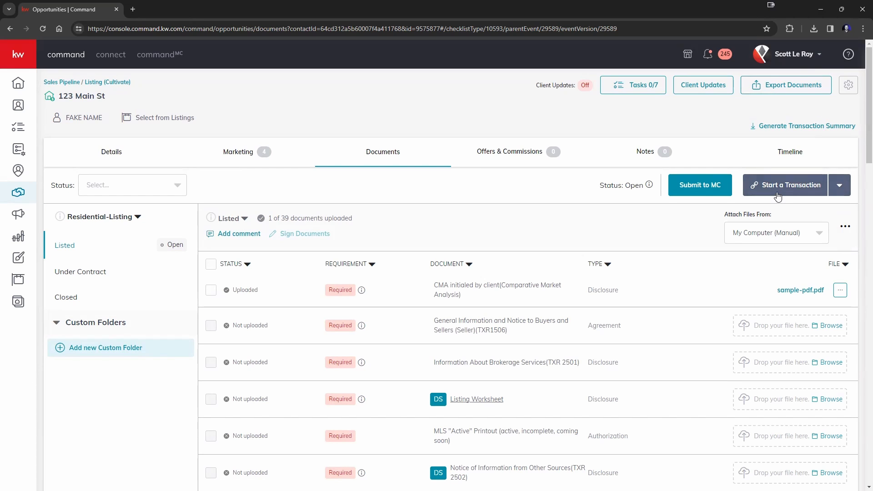
click(799, 55)
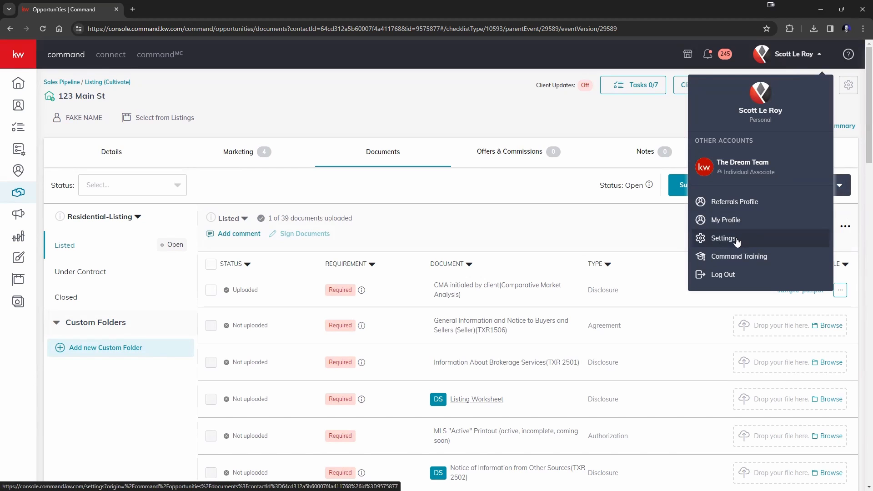
click(626, 246)
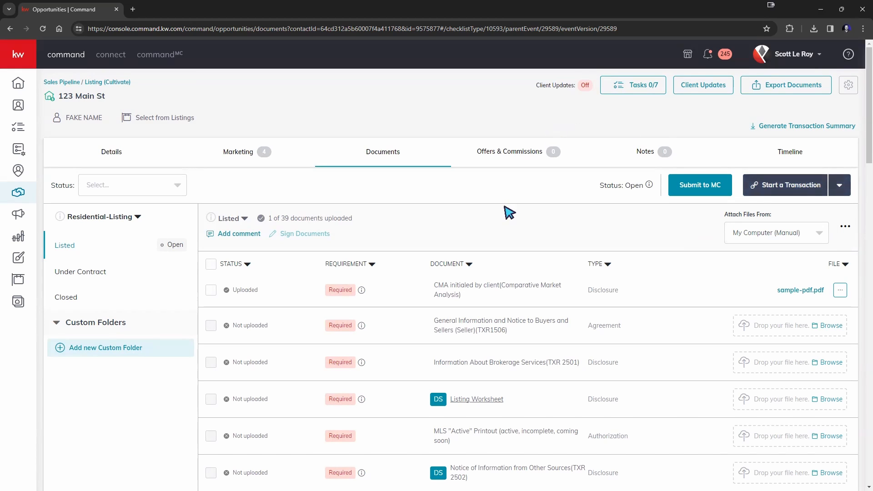
Step: Choose DocuSign from the Start a Transaction dropdown for 123 Main St
click(779, 190)
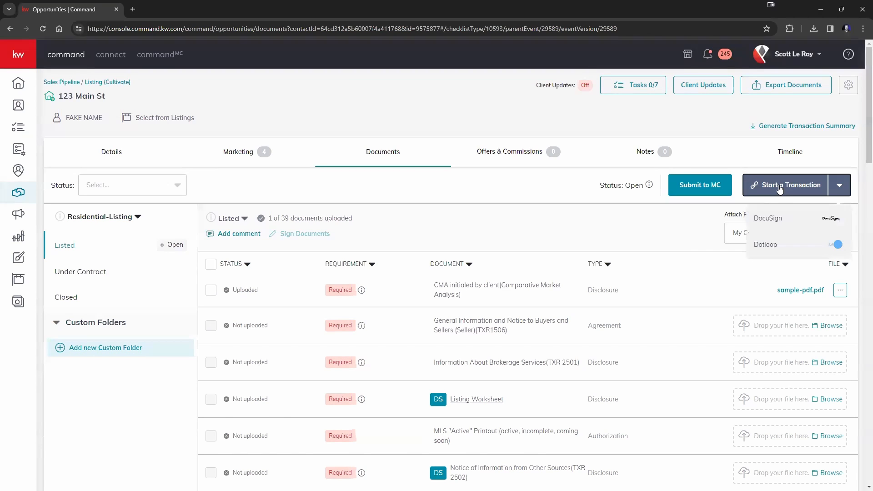
click(768, 222)
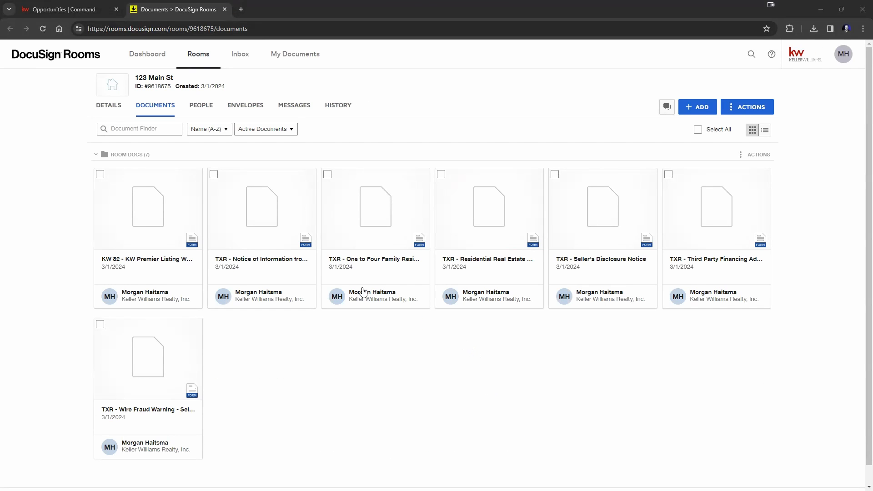
Step: Select all seven room forms, delete them, and switch back to the Opportunities | Command tab
click(100, 175)
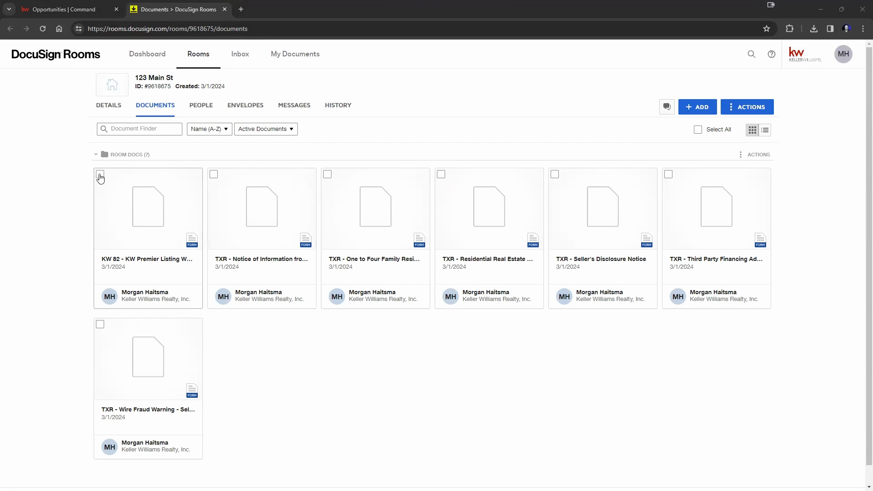
click(100, 324)
click(213, 175)
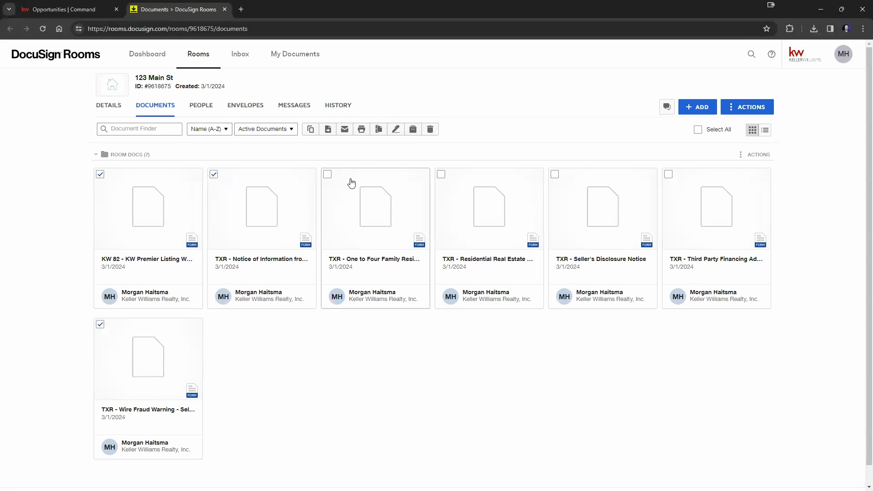
click(327, 175)
click(441, 175)
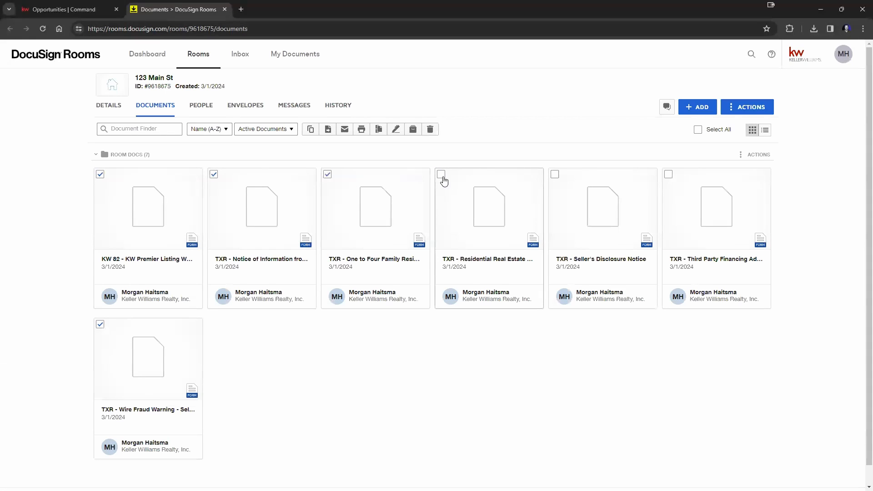
click(554, 174)
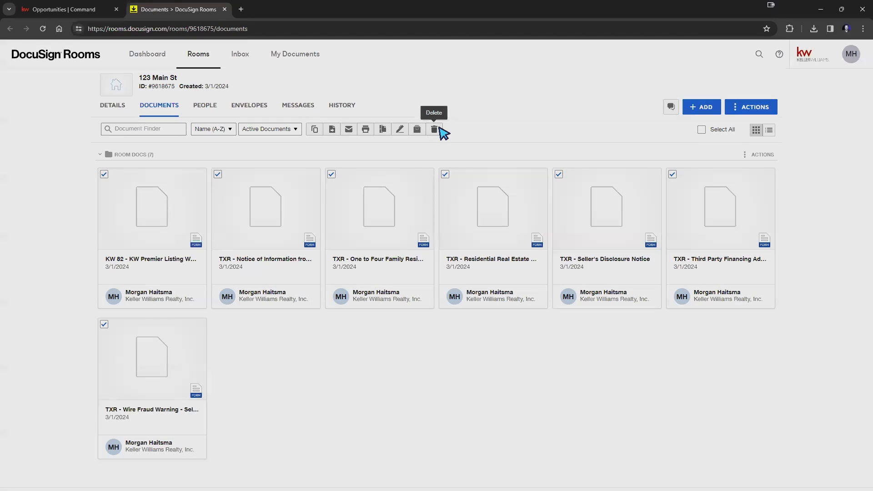
click(430, 129)
click(364, 335)
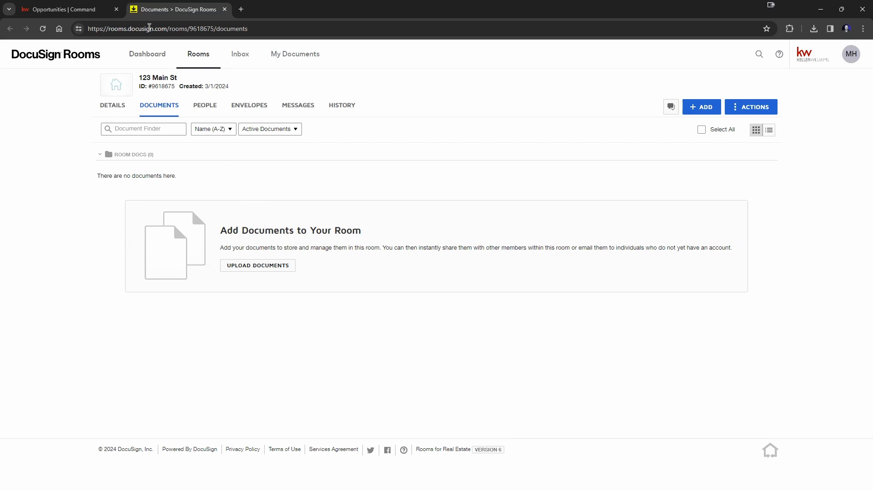
click(73, 14)
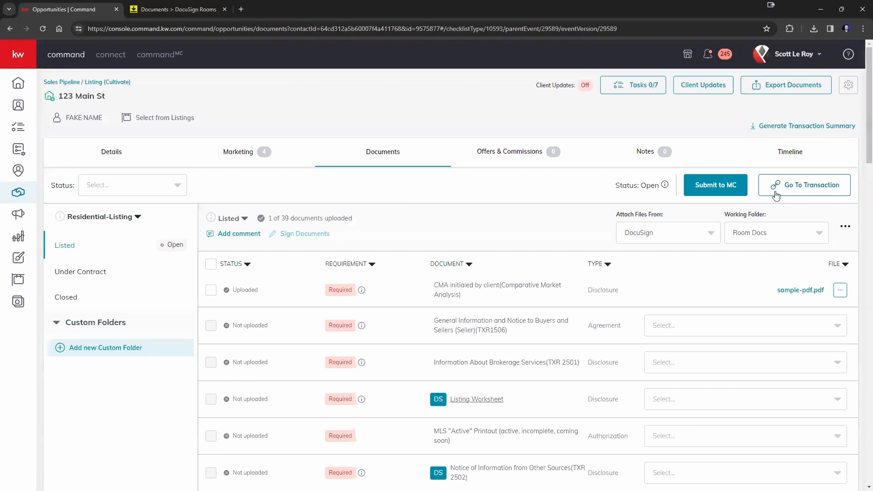
Step: Toggle Attach Files From to My Computer and back to DocuSign, check Working Folder, then return to Rooms
click(686, 234)
click(649, 255)
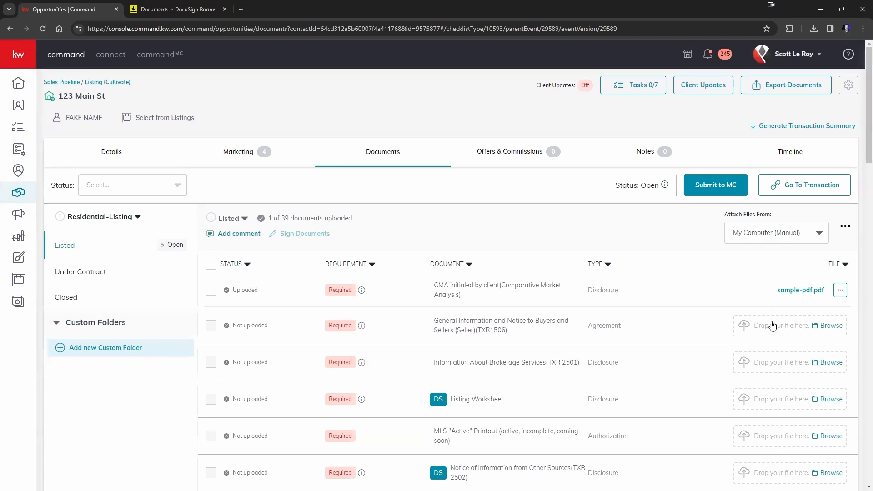
click(808, 236)
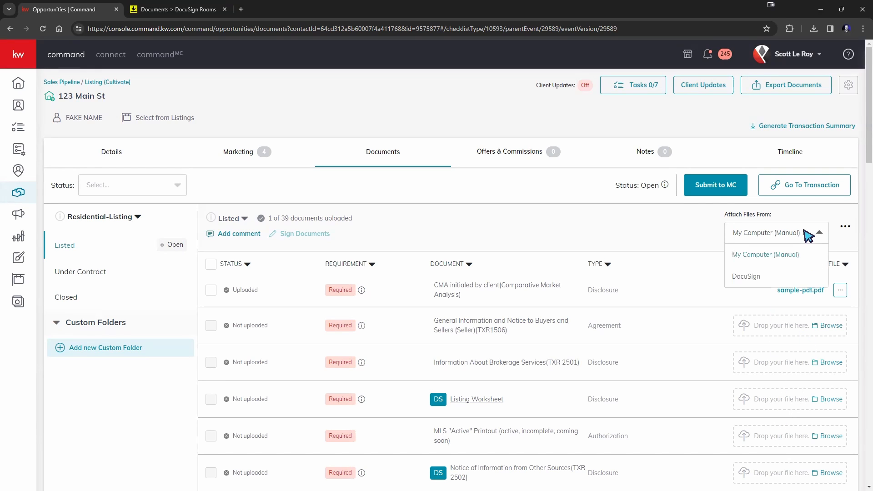
click(739, 280)
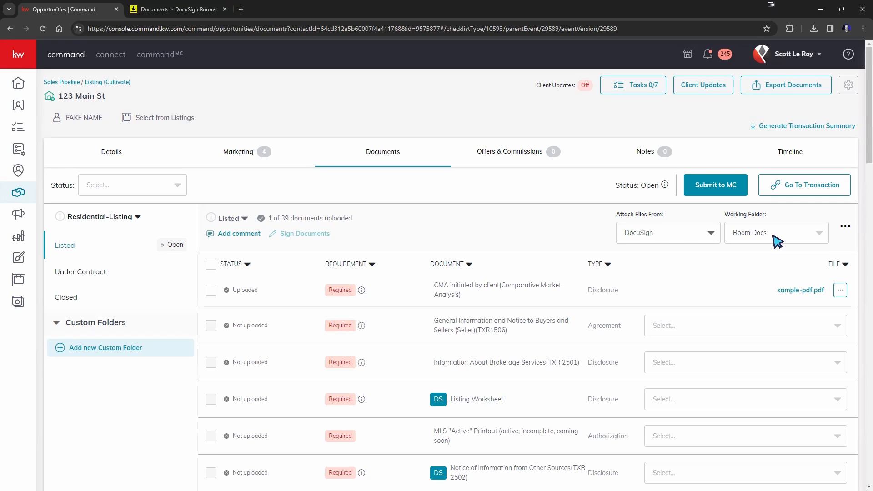
click(777, 241)
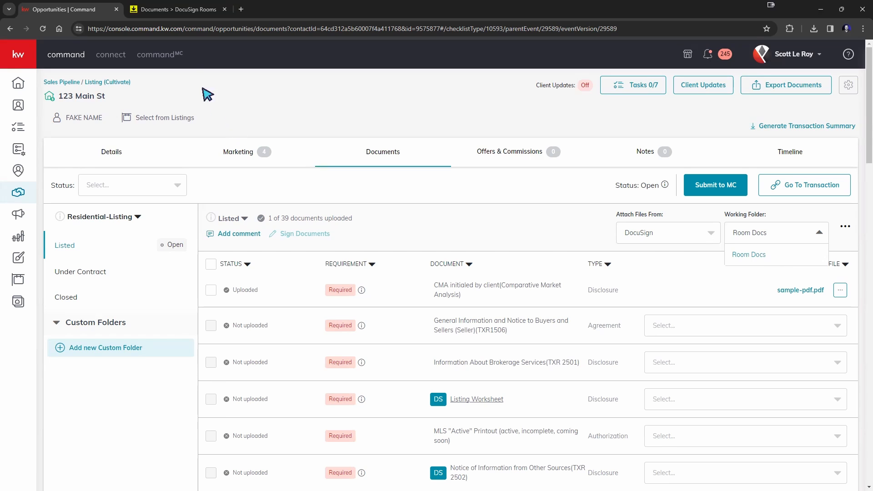
click(178, 11)
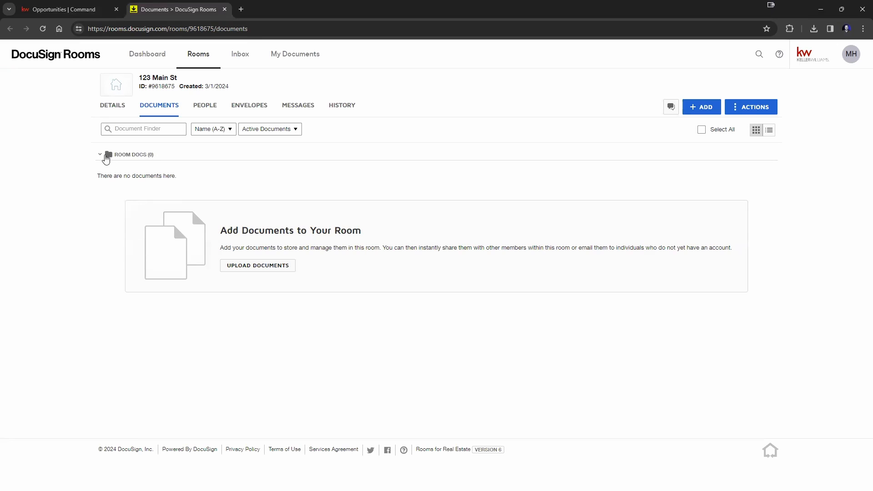
Step: Toggle the Room Docs folder closed and open several times, then bring up the room's ACTIONS list
click(102, 155)
click(103, 156)
click(104, 155)
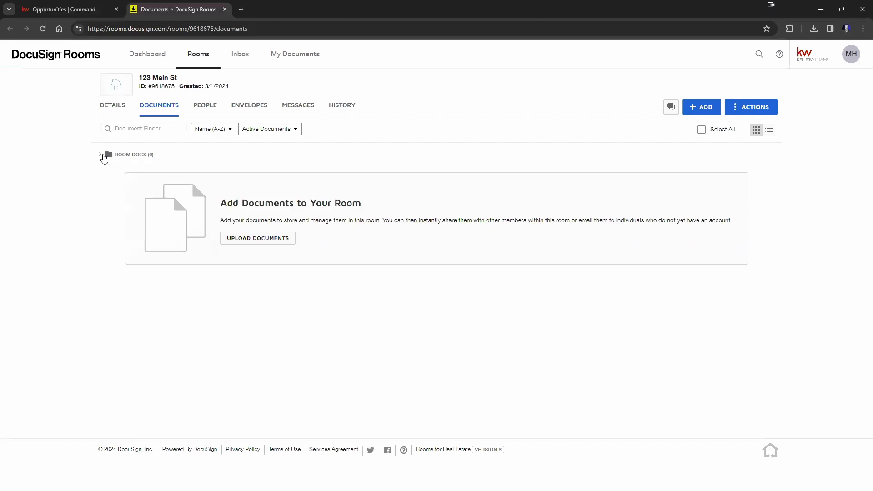
click(103, 156)
click(100, 158)
click(100, 159)
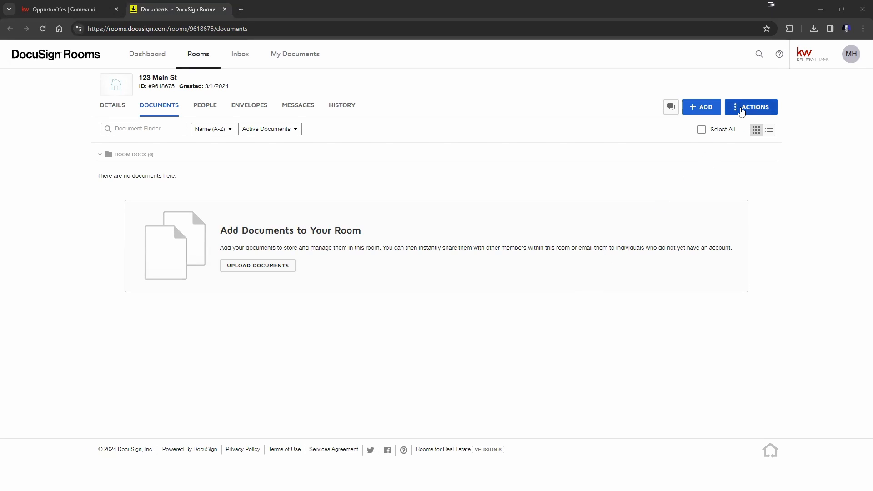
click(741, 112)
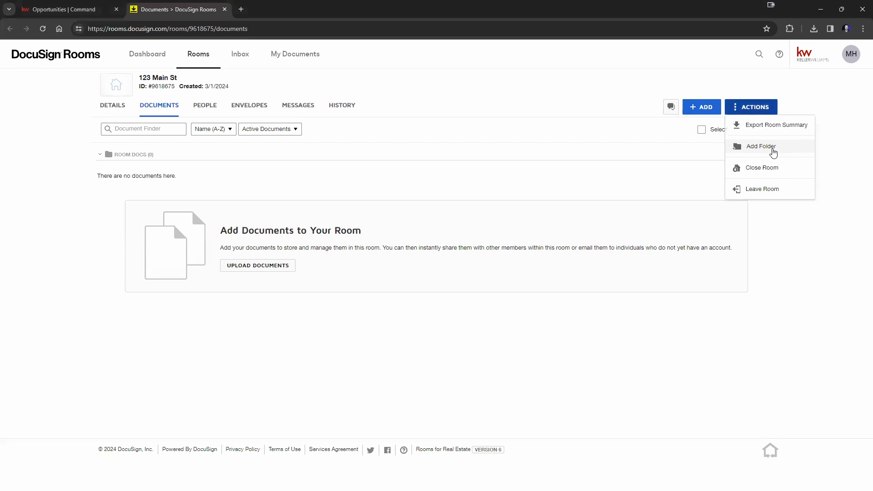
Step: Create a new folder named 'Signed Docs' in the 123 Main St room
click(770, 150)
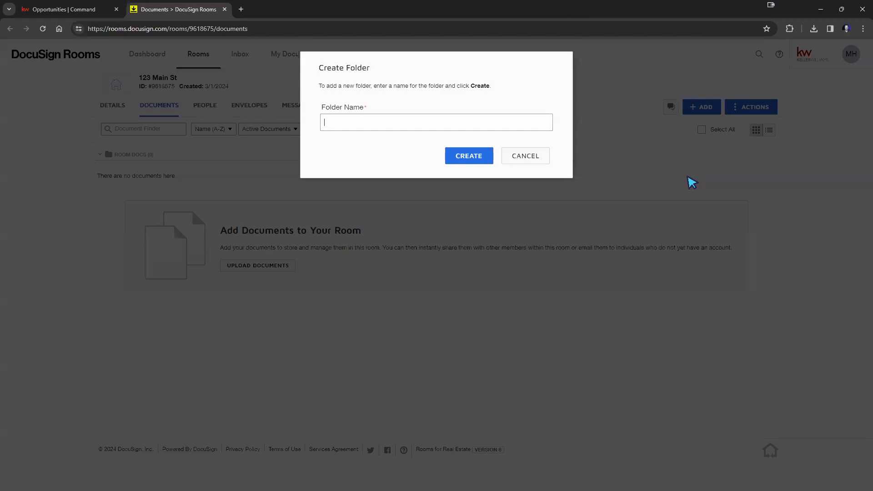
text(Signed Docs)
click(462, 159)
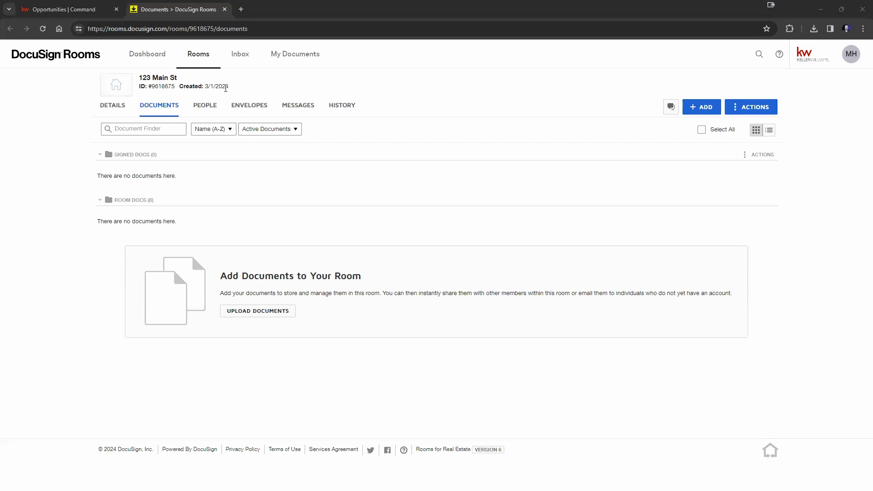
drag(233, 86, 130, 87)
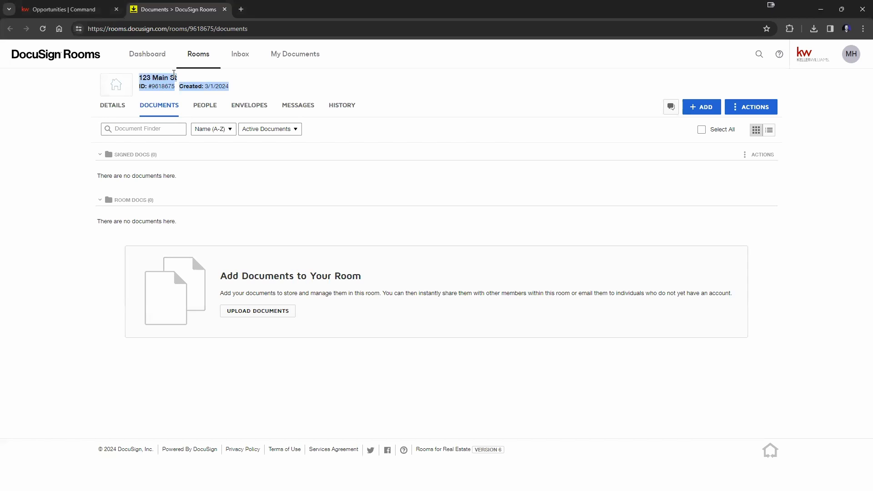
click(81, 13)
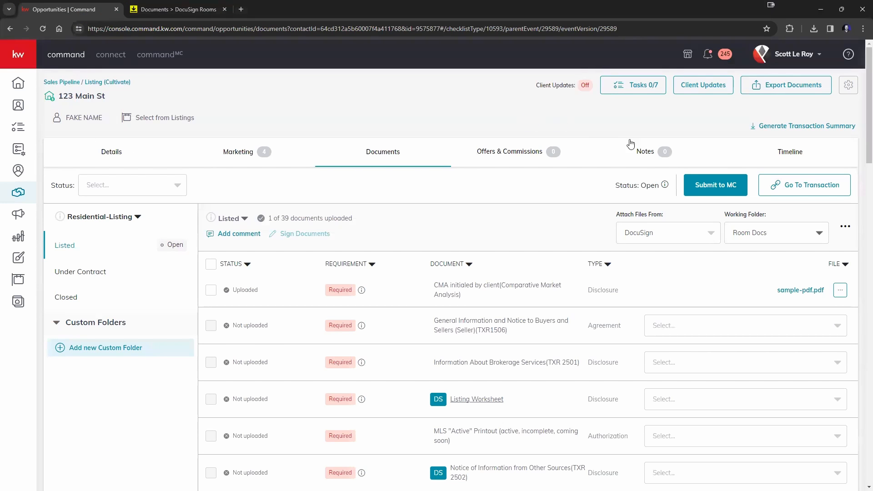
click(178, 9)
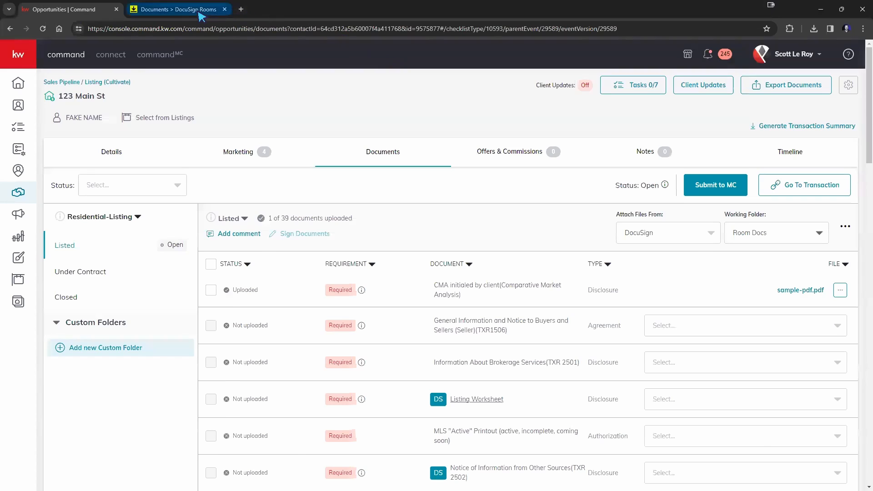
mouse_move(144, 88)
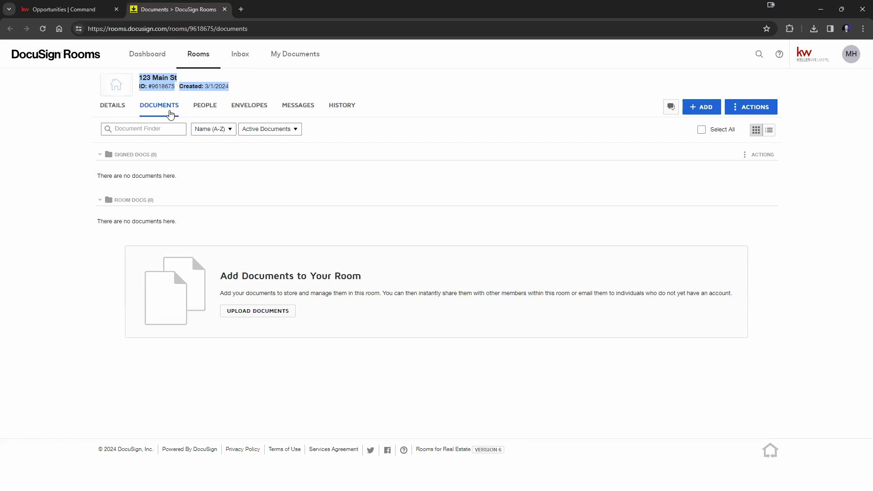
click(69, 9)
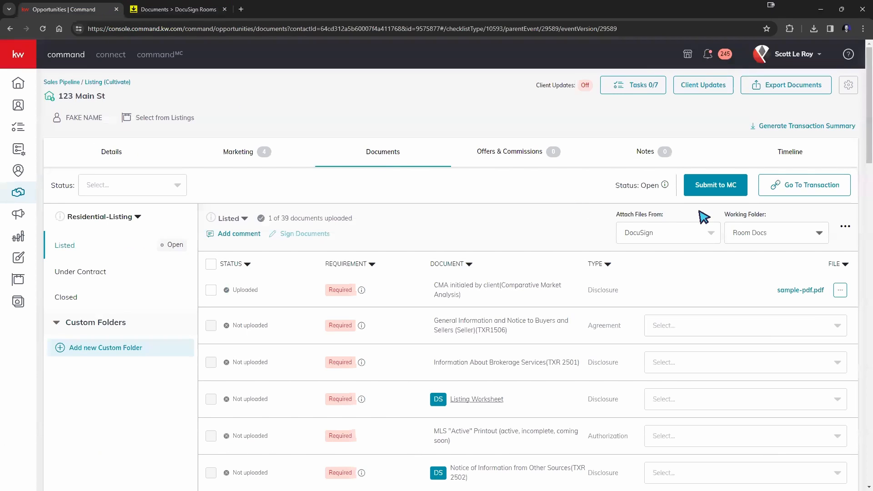
click(207, 12)
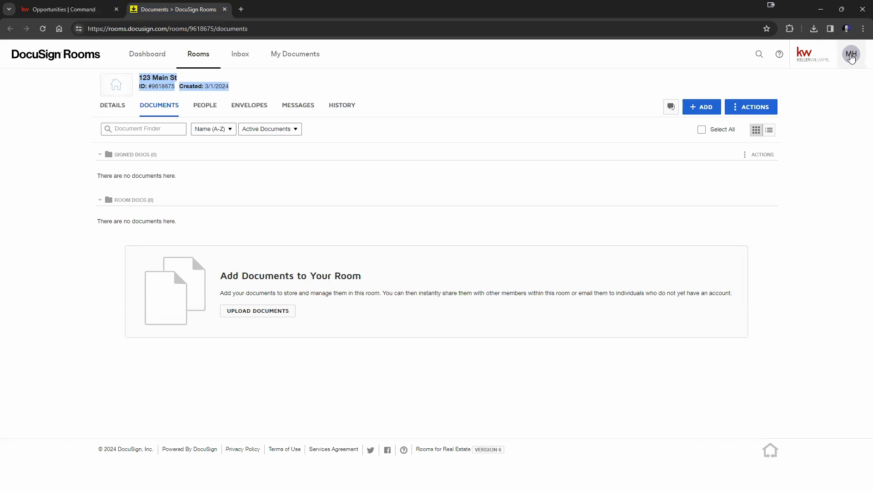
Step: Go to the account Preferences from the MH avatar menu and view the Integrations settings
click(854, 57)
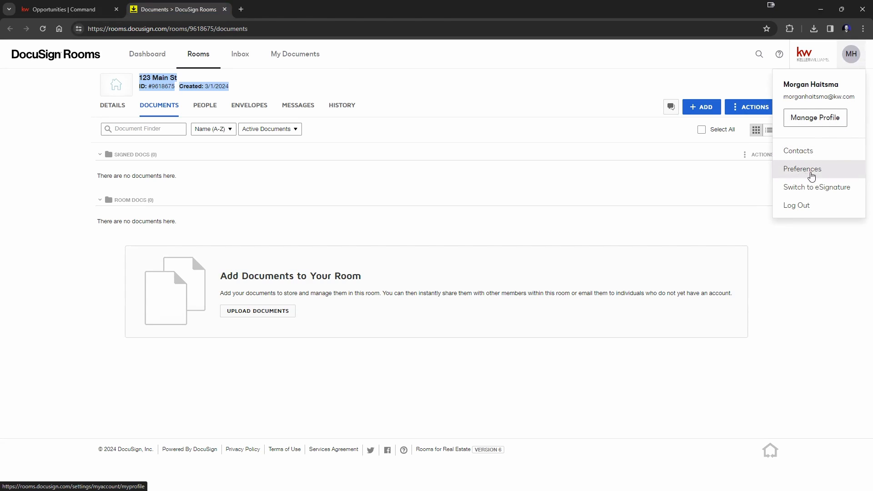
click(811, 177)
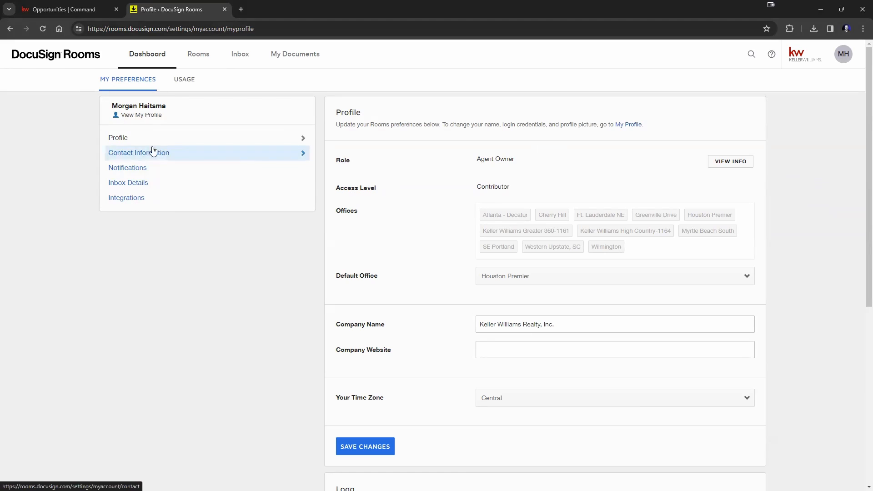
click(126, 200)
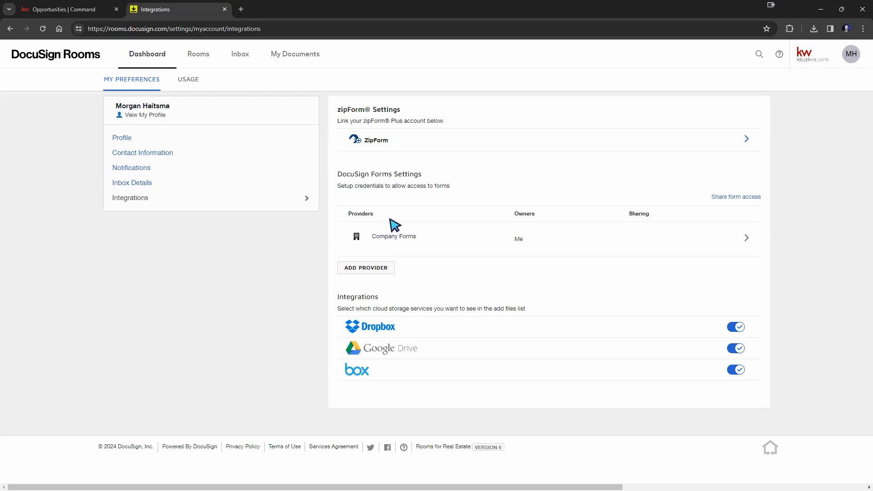
click(375, 267)
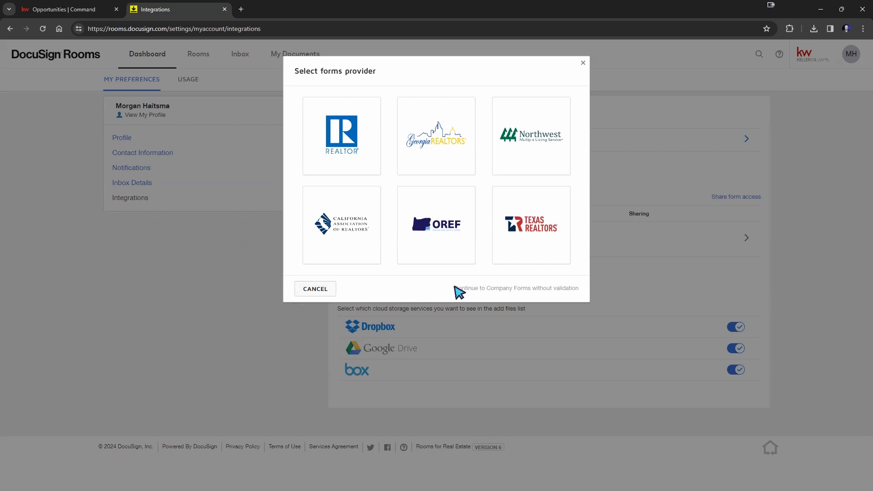
Step: Highlight the continue-without-validation text, dismiss the forms provider picker, and reopen it
drag(454, 288, 580, 288)
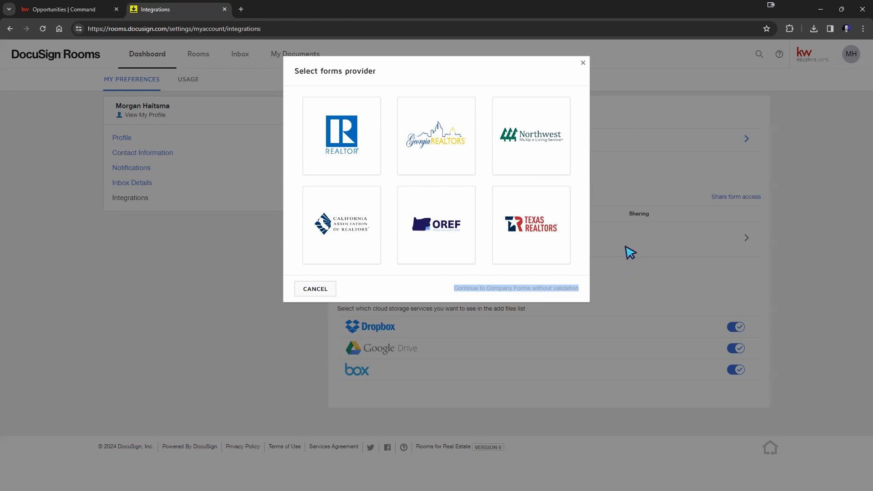
click(629, 272)
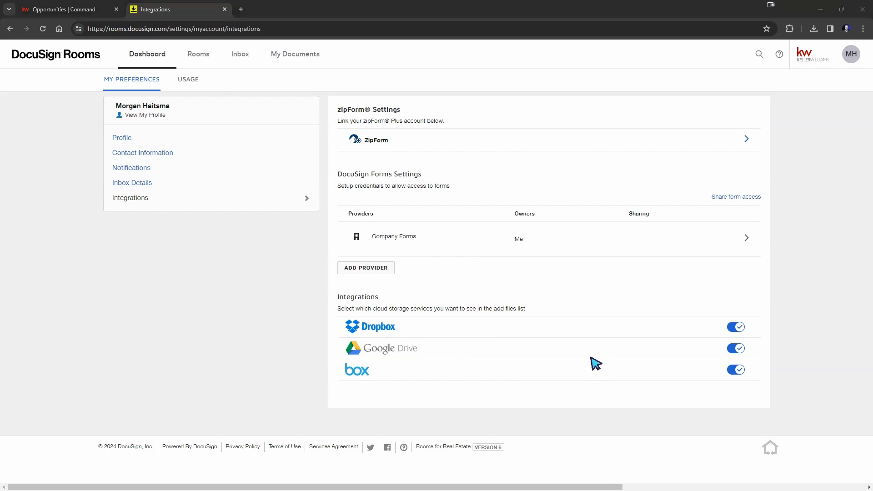
click(353, 273)
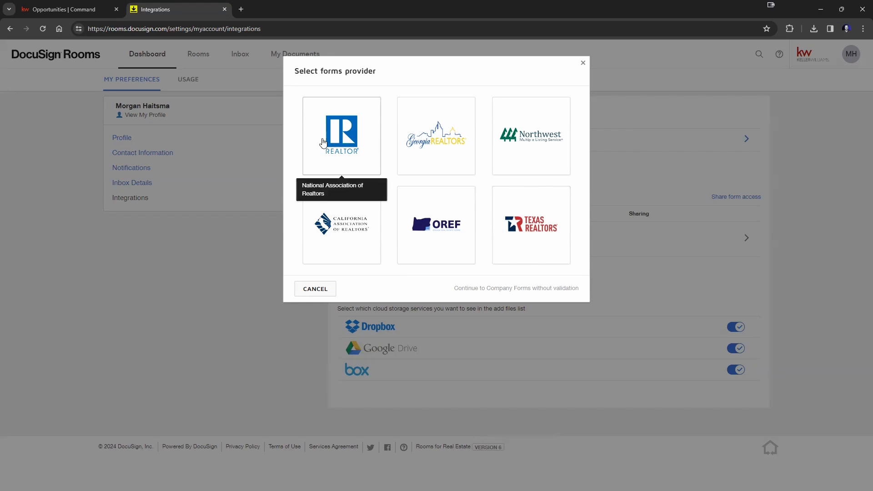
Step: Pick the REALTOR provider, browse the Association list without choosing, then cancel the NAR validation
click(322, 143)
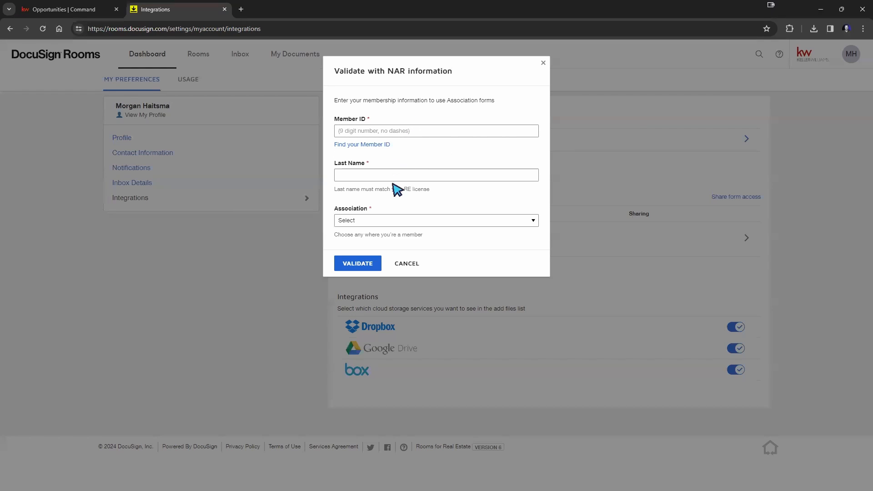
click(390, 220)
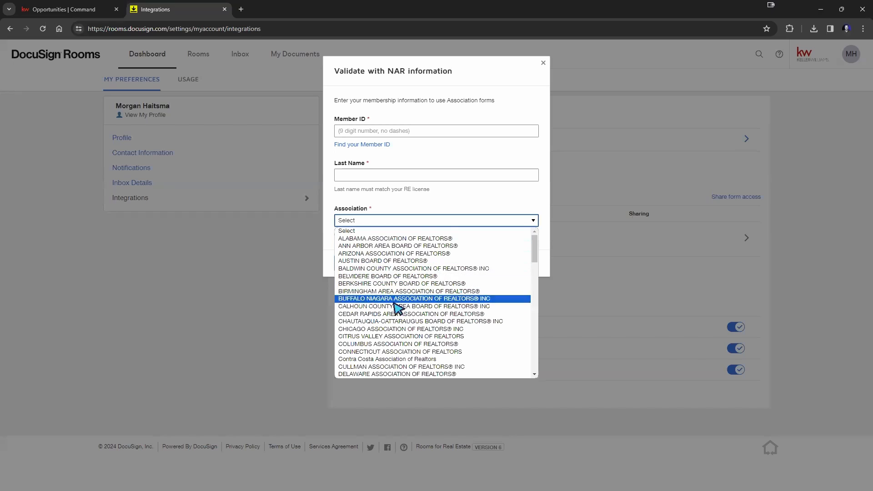
scroll(399, 327, down, 15)
click(470, 195)
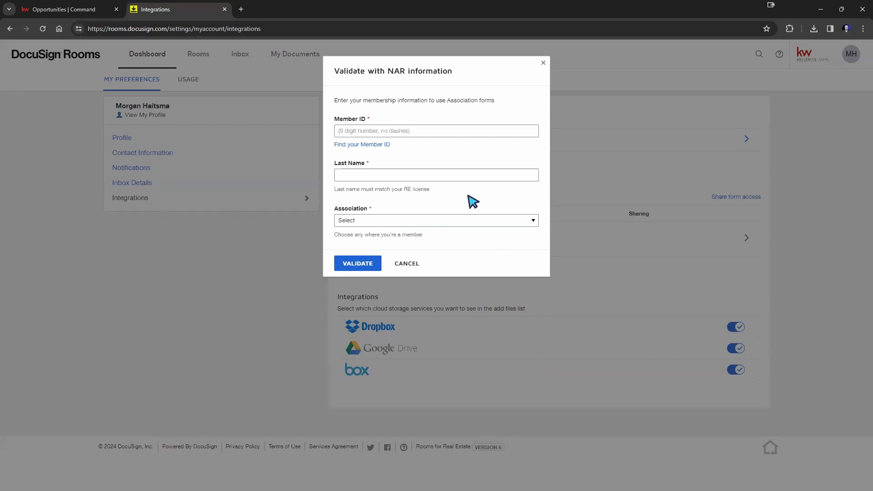
click(404, 262)
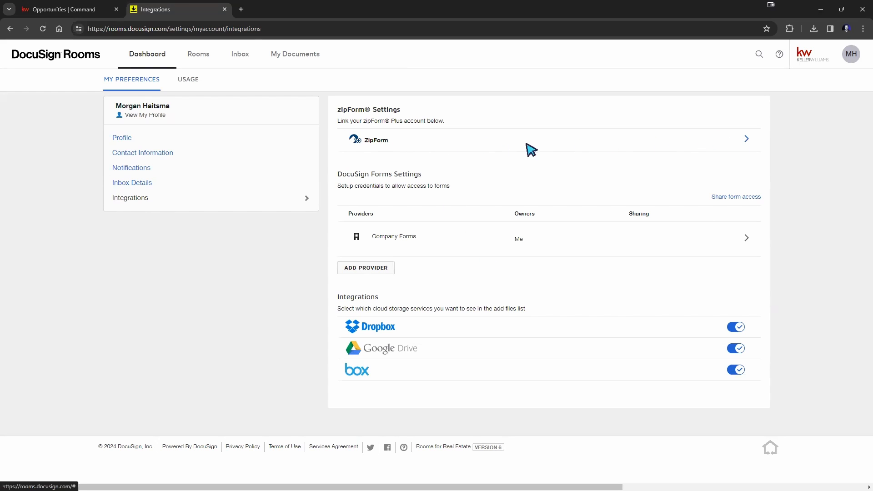
Step: Open the zipForm Plus account link settings and cancel without saving
click(747, 141)
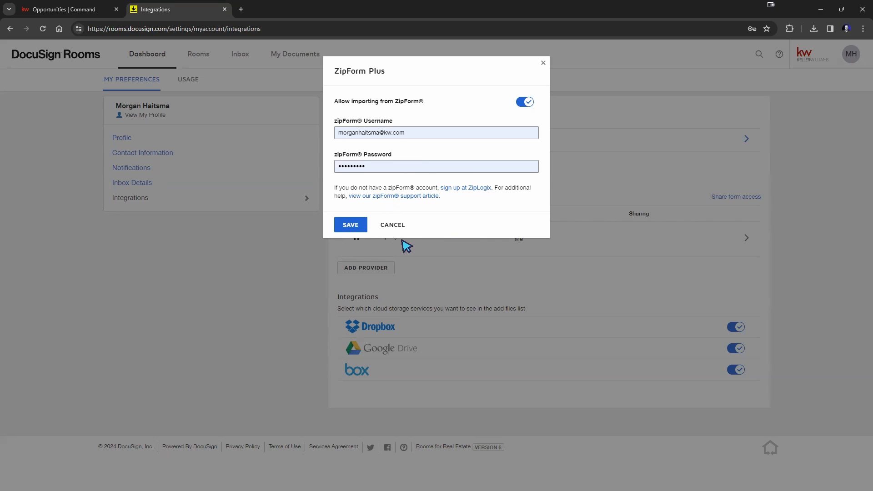
click(396, 224)
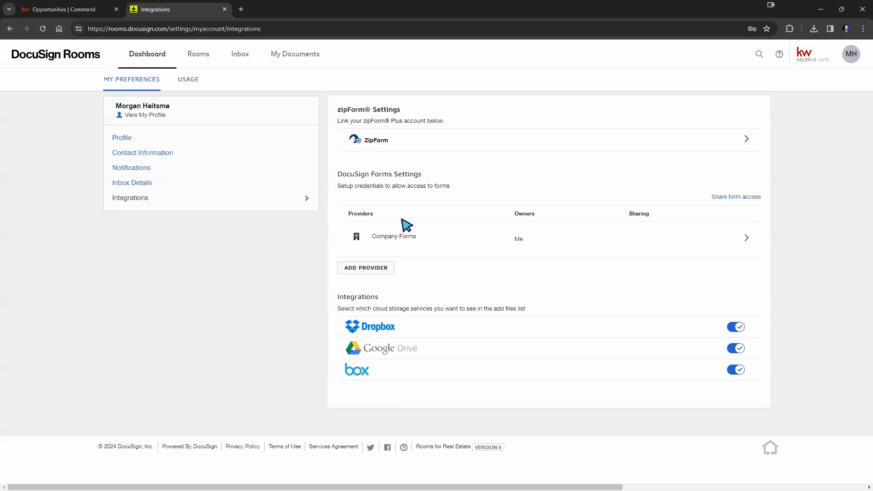
Step: Return to the Rooms list, open the 123 Main St room, and show its Documents tab
click(203, 57)
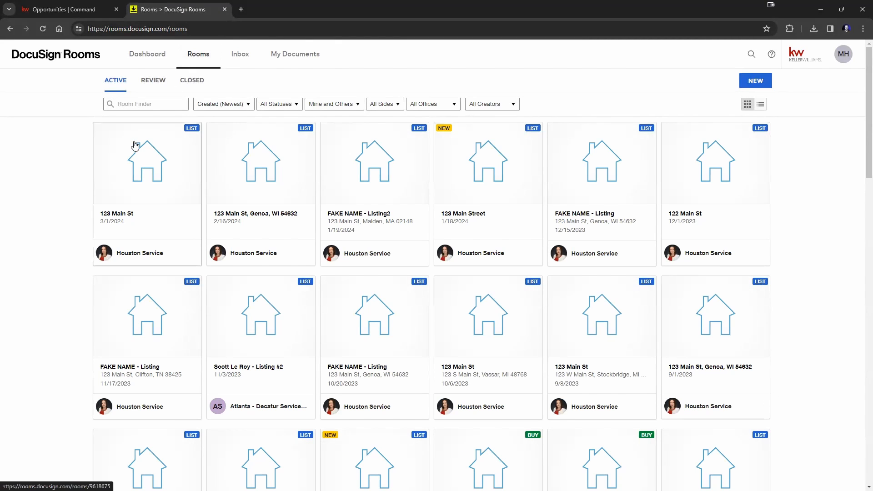
scroll(366, 305, down, 6)
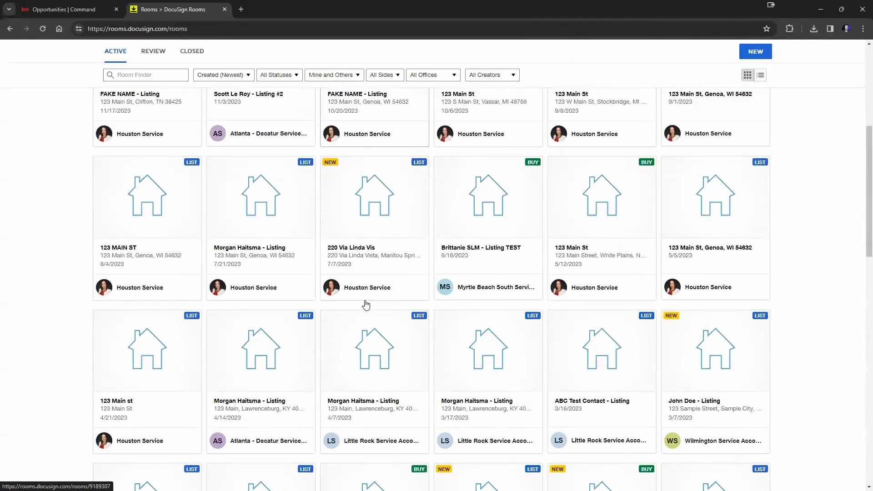
scroll(366, 304, up, 6)
click(64, 9)
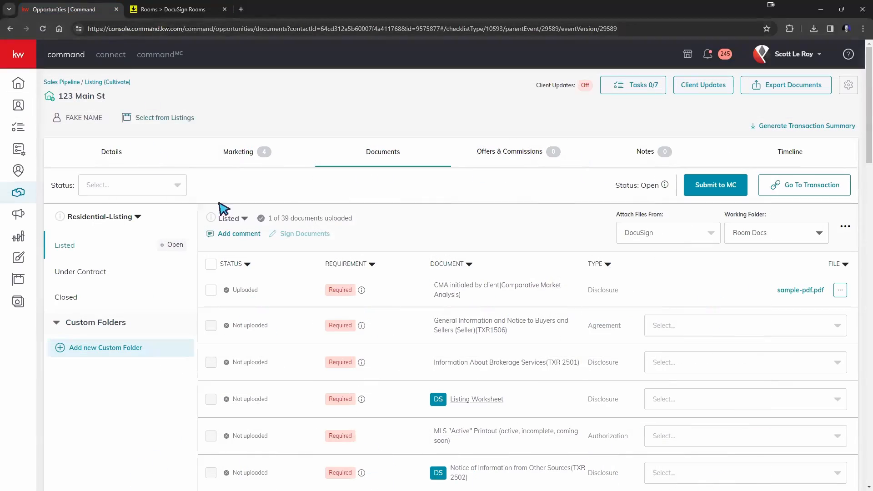
click(165, 11)
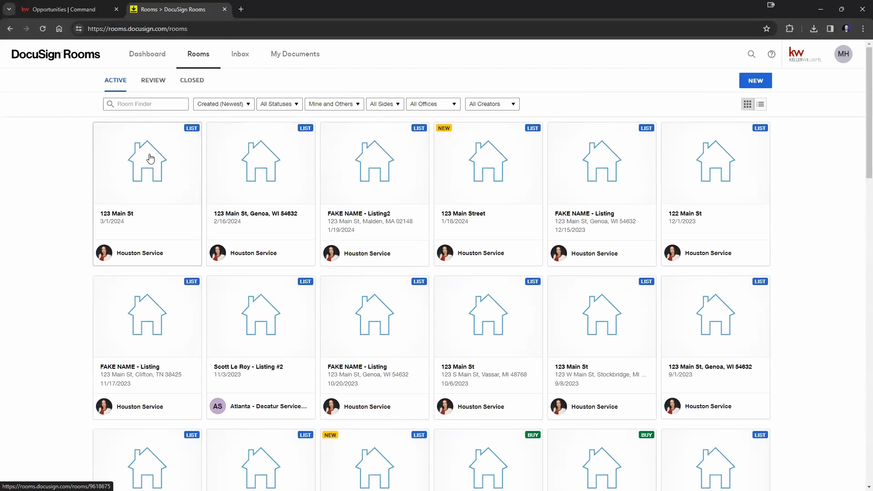
click(148, 184)
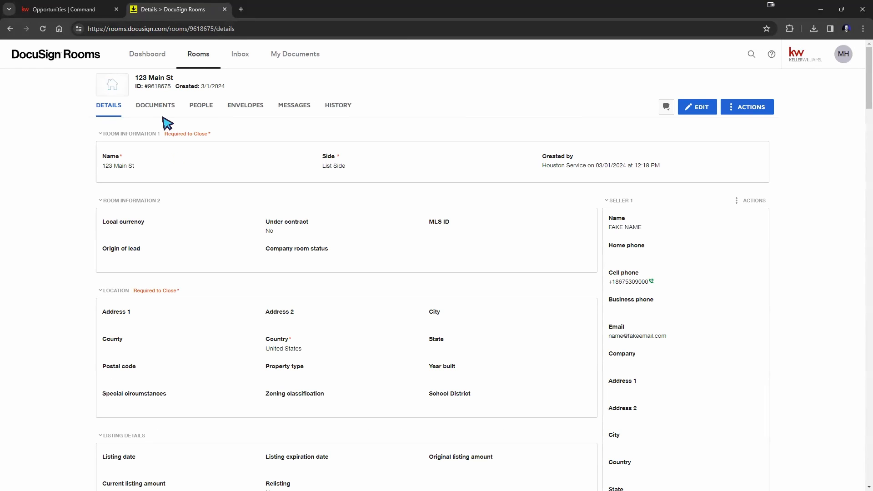
click(156, 109)
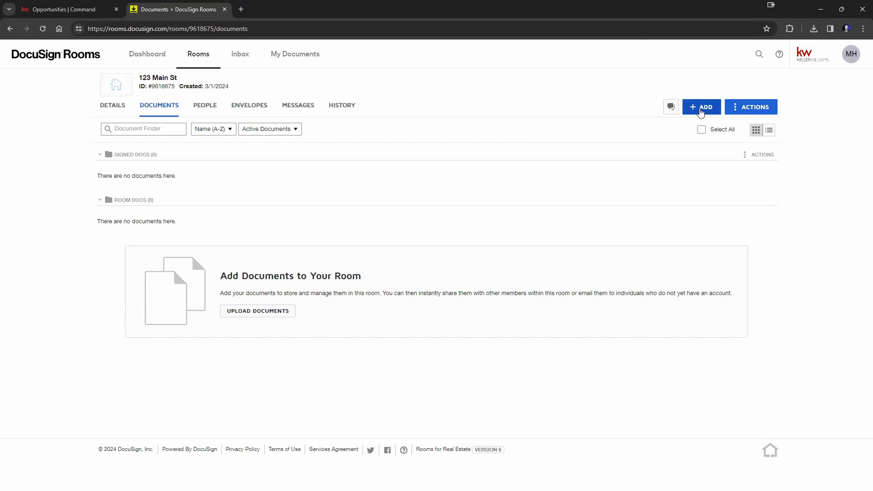
Step: Choose + ADD then DocuSign Forms to open the Select forms dialog
click(700, 109)
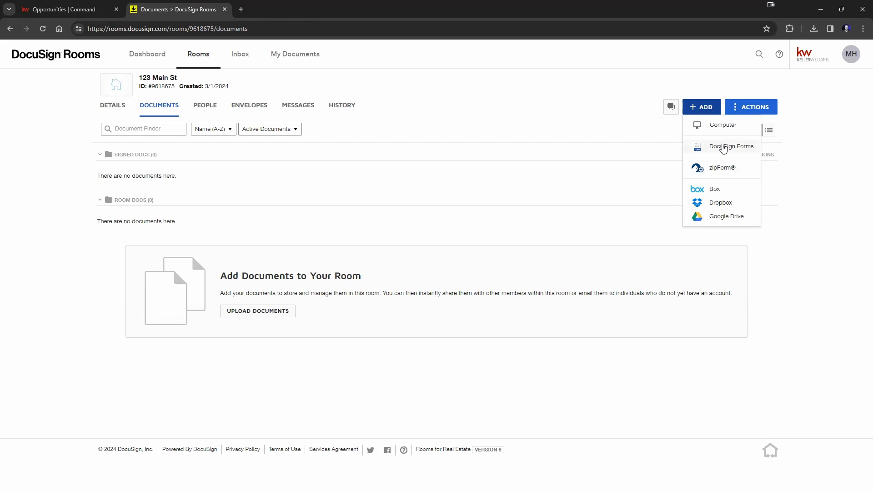
click(723, 148)
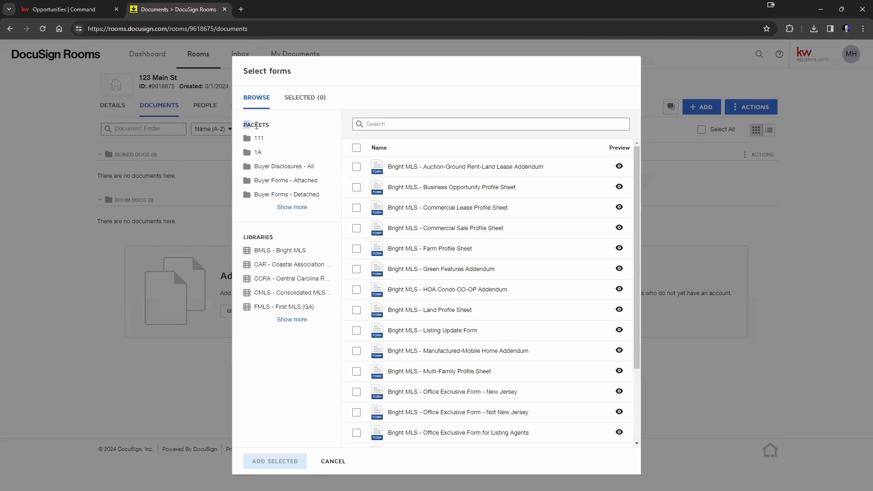
Step: Highlight the PACKETS and LIBRARIES headings and browse the CCRA, CMLS and CAR libraries
drag(256, 125, 337, 127)
drag(273, 235, 240, 236)
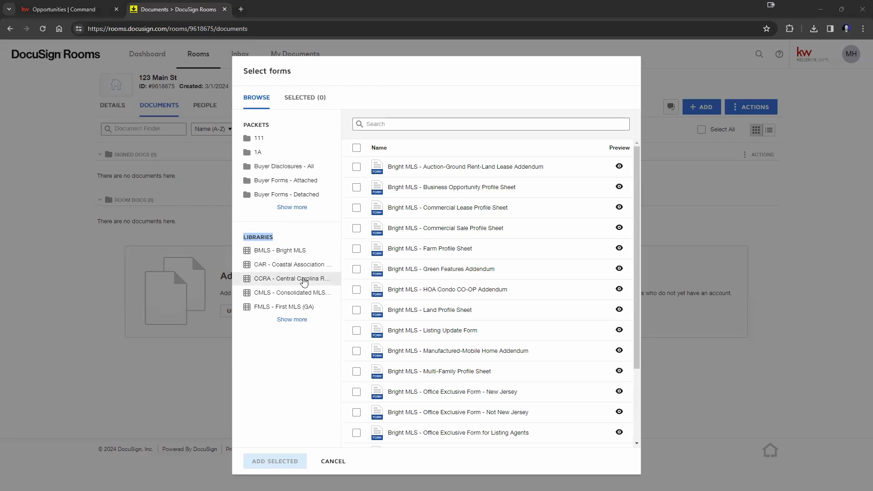
click(304, 282)
click(298, 293)
click(300, 268)
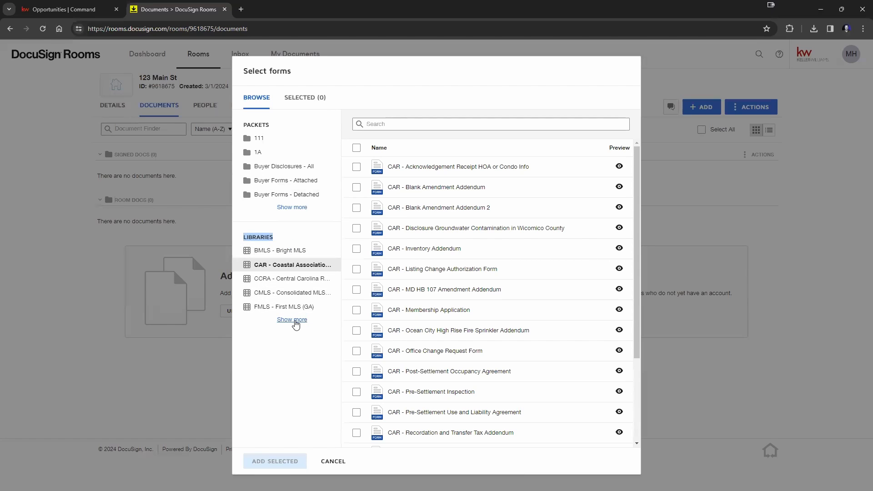
Step: Expand the full library list, check KW 1080 - SC, then show the GGAR - Greater Greenville forms
click(296, 322)
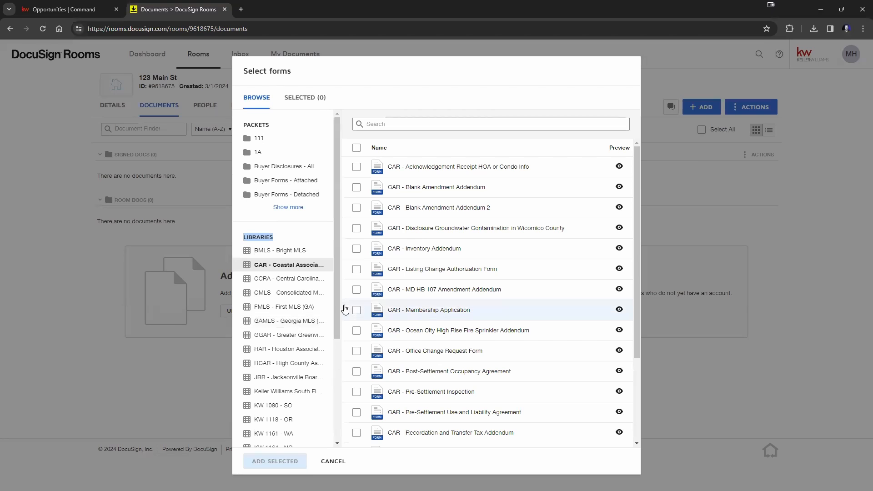
scroll(318, 297, down, 1)
scroll(318, 297, down, 2)
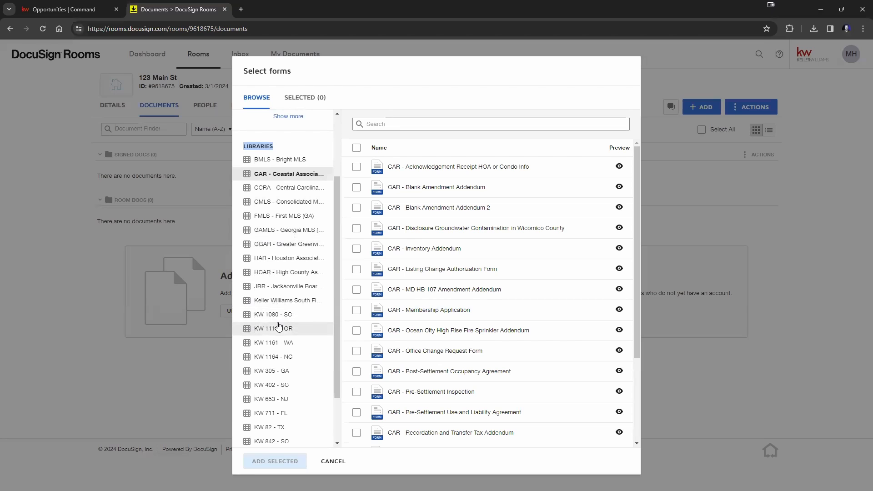
click(278, 315)
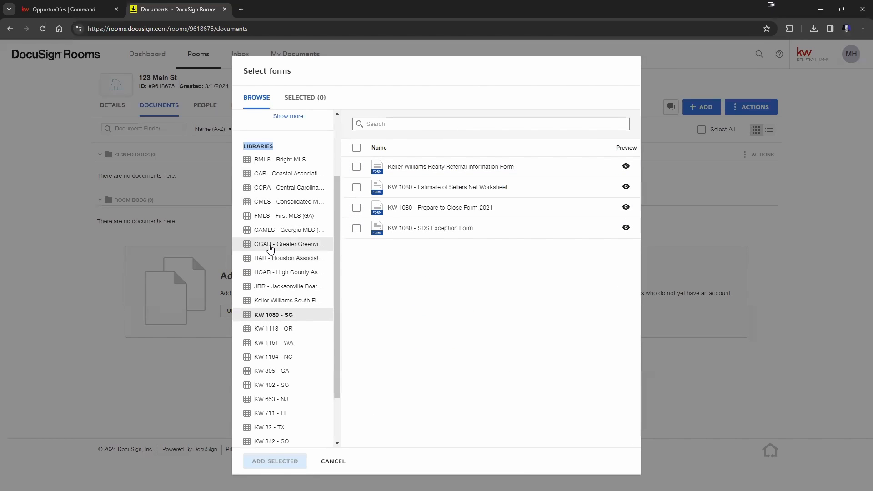
click(270, 244)
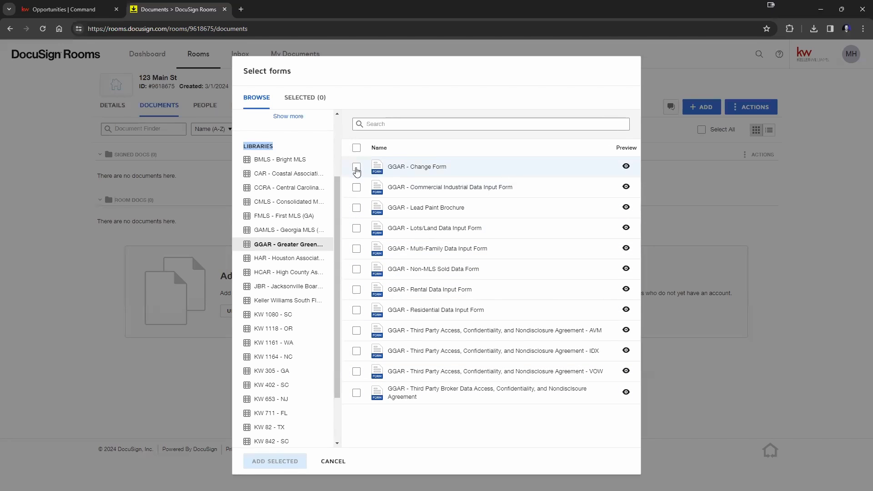
Step: Select the GGAR Change Form, Commercial Industrial Data Input Form and Lead Paint Brochure
click(357, 168)
click(356, 187)
click(357, 209)
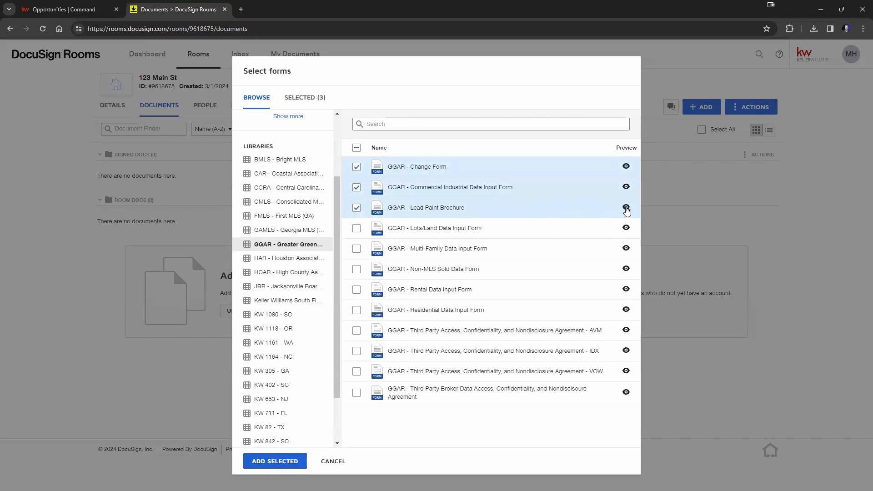
Step: Preview the GGAR Lead Paint Brochure, scroll through its pages, and close the preview
click(626, 208)
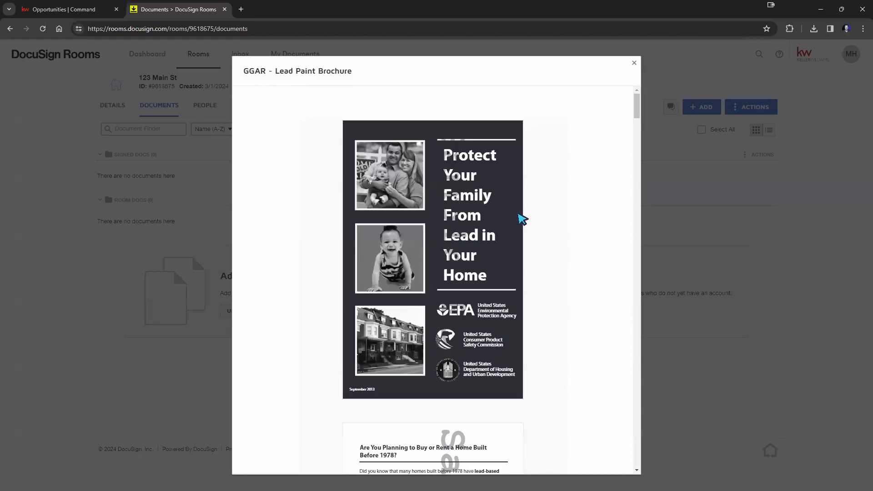
scroll(521, 219, down, 18)
scroll(521, 218, down, 18)
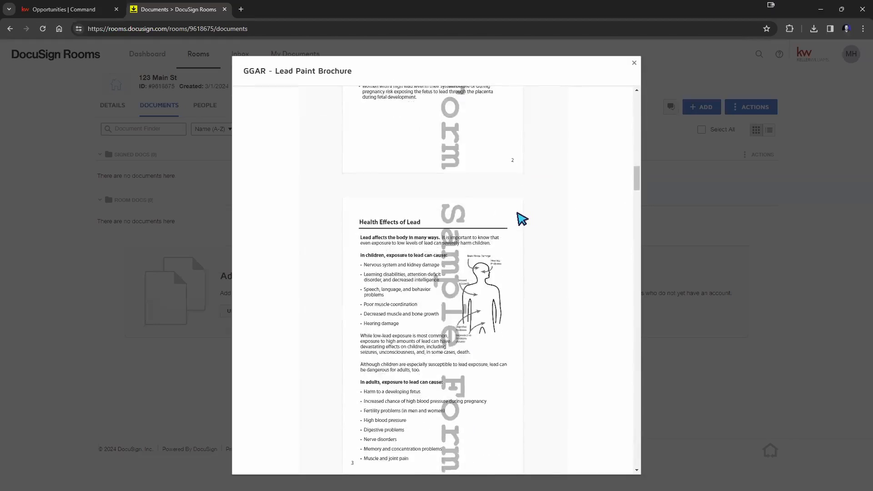
scroll(444, 260, down, 18)
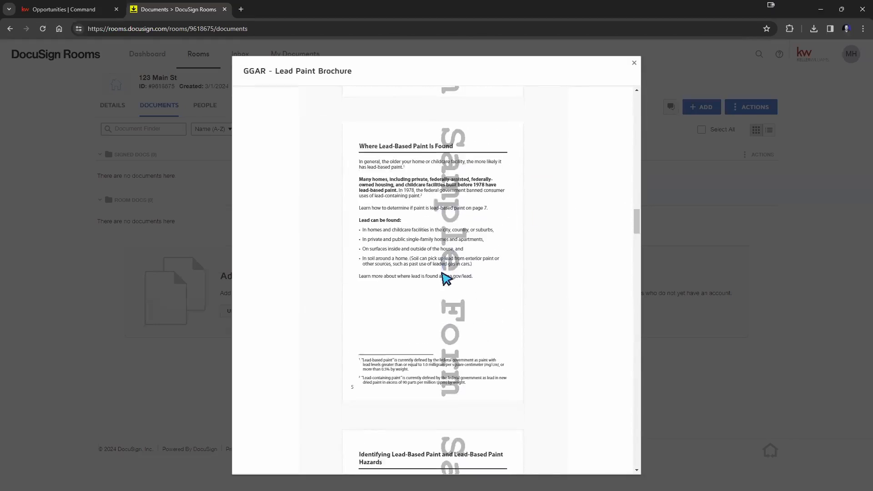
scroll(444, 277, down, 15)
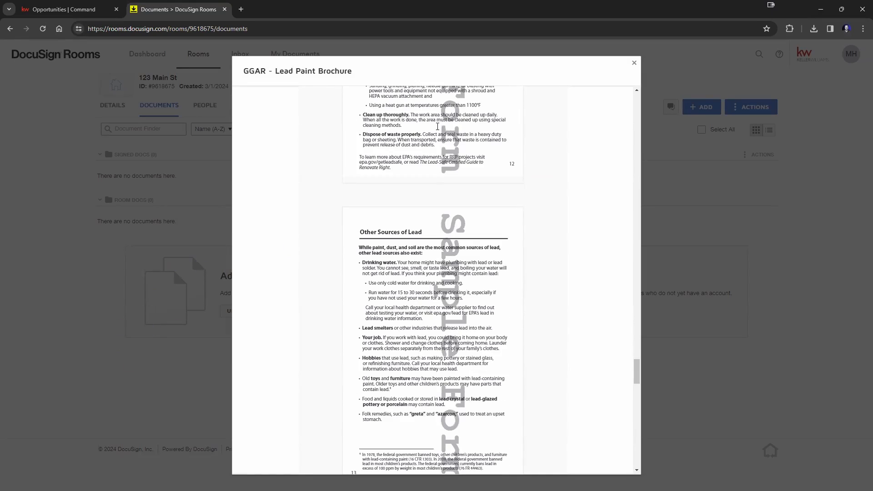
click(634, 62)
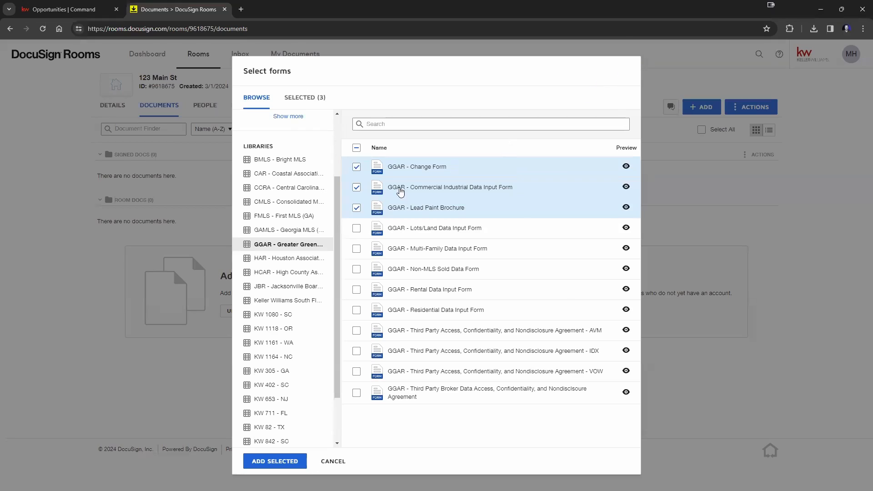
Step: Add the three selected GGAR forms to 123 Main St and reload to show them in Room Docs
click(271, 461)
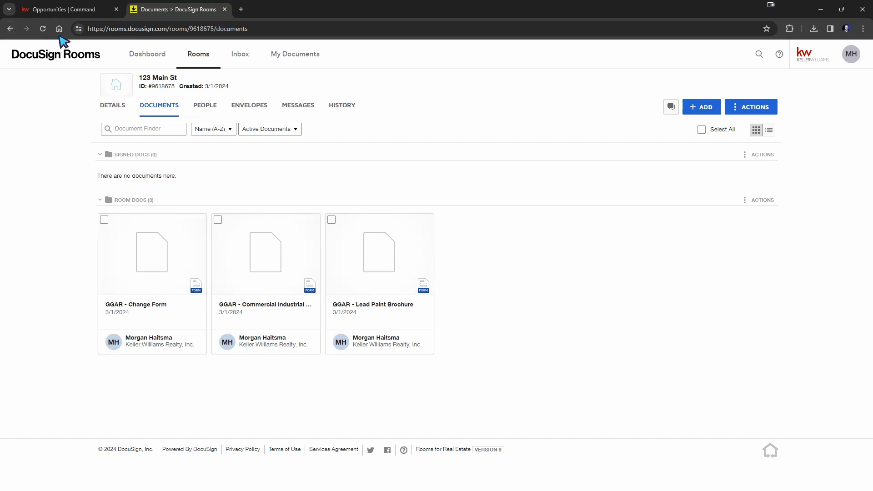
click(42, 29)
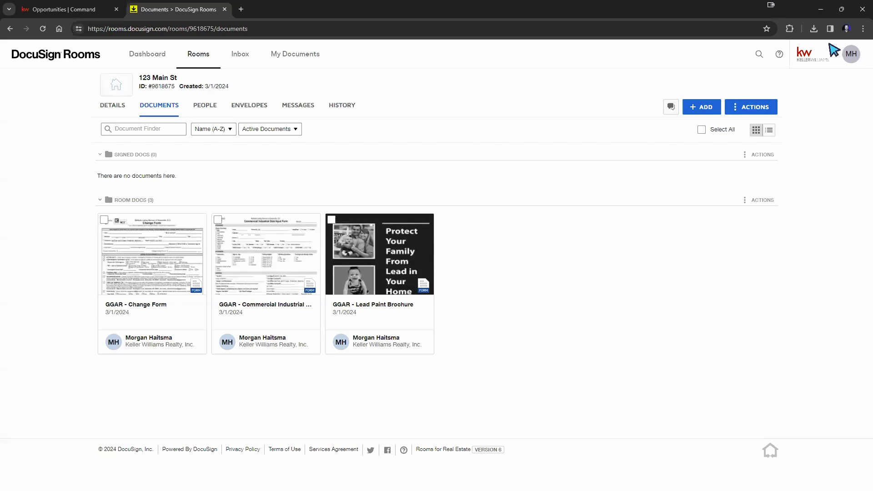
Step: Zoom Chrome to 150% and scroll to view the three GGAR forms in Room Docs
click(863, 29)
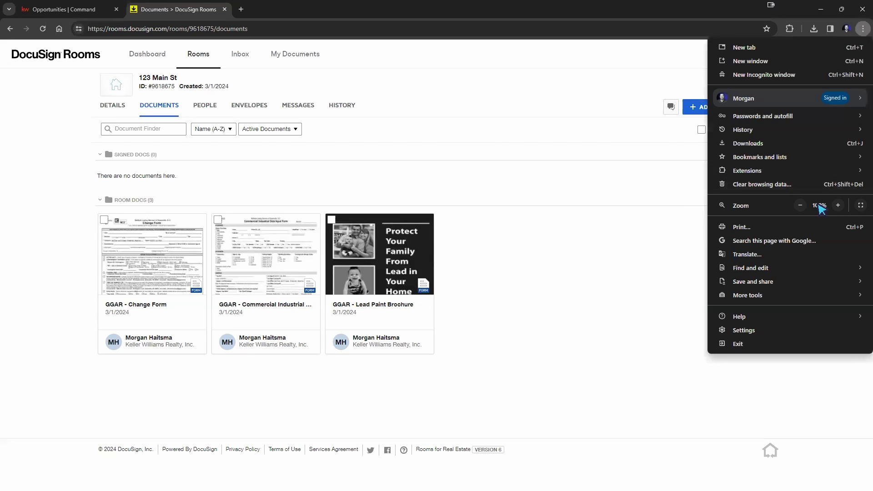
click(837, 205)
click(838, 205)
click(838, 205)
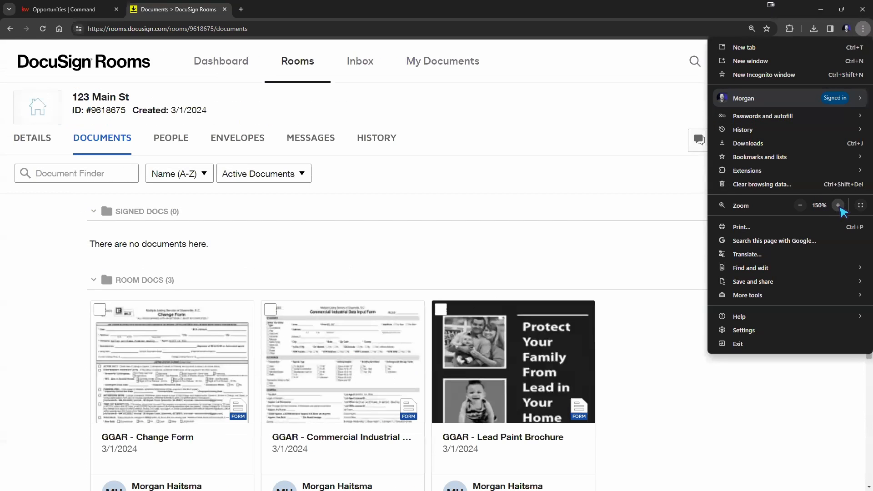
click(643, 337)
scroll(643, 337, down, 4)
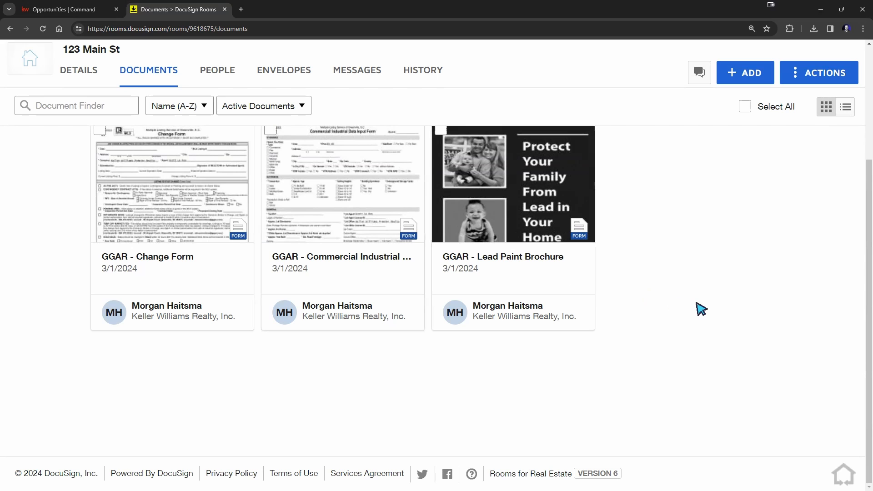
scroll(698, 302, up, 1)
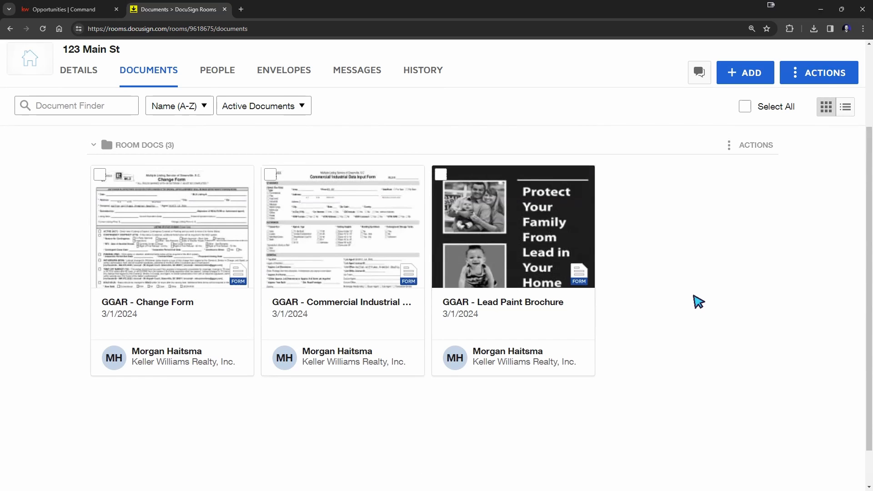
scroll(698, 303, up, 2)
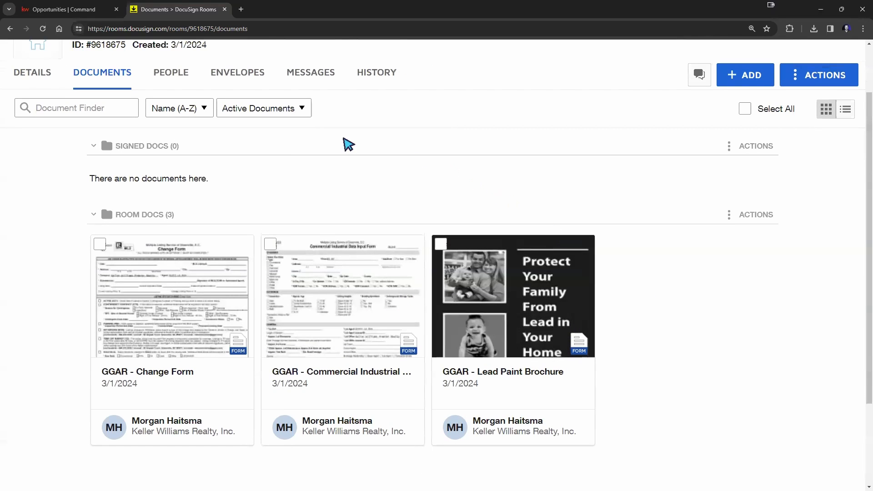
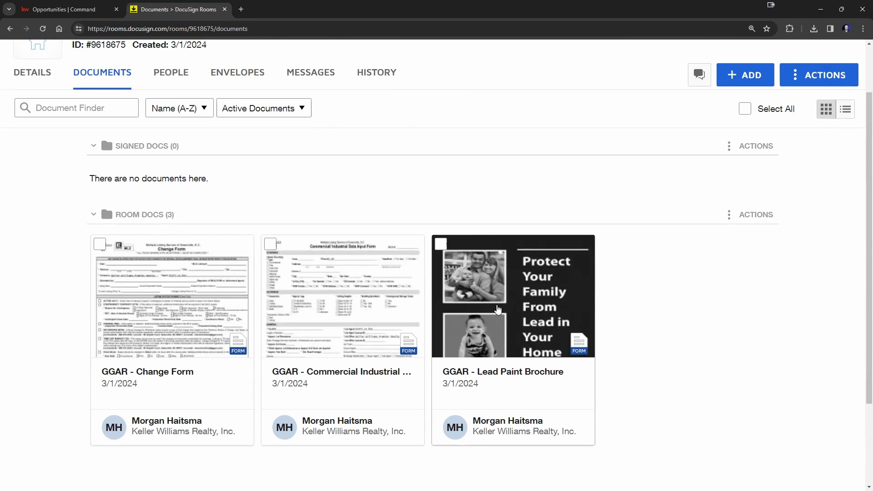
Step: Move the Lead Paint Brochure to Signed Docs and back, then upload SAMPLE.pdf and reload
mouse_move(498, 309)
mouse_down()
mouse_move(423, 190)
mouse_move(437, 187)
mouse_up()
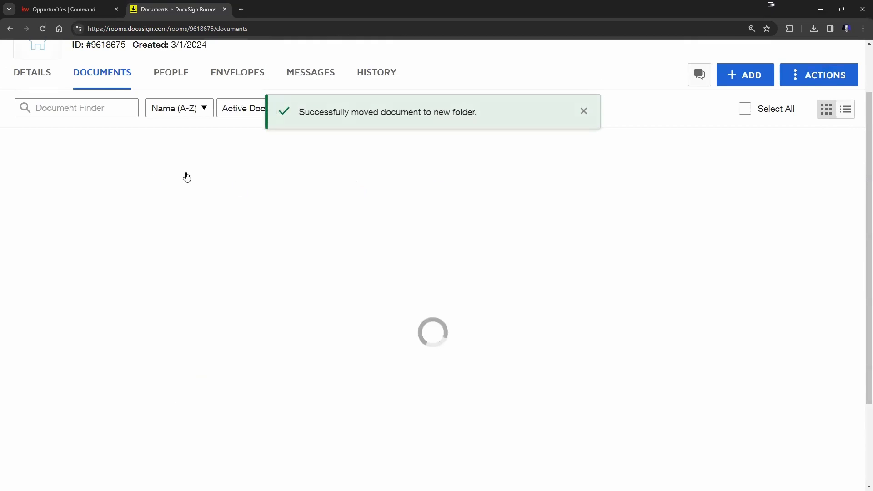
scroll(189, 166, down, 3)
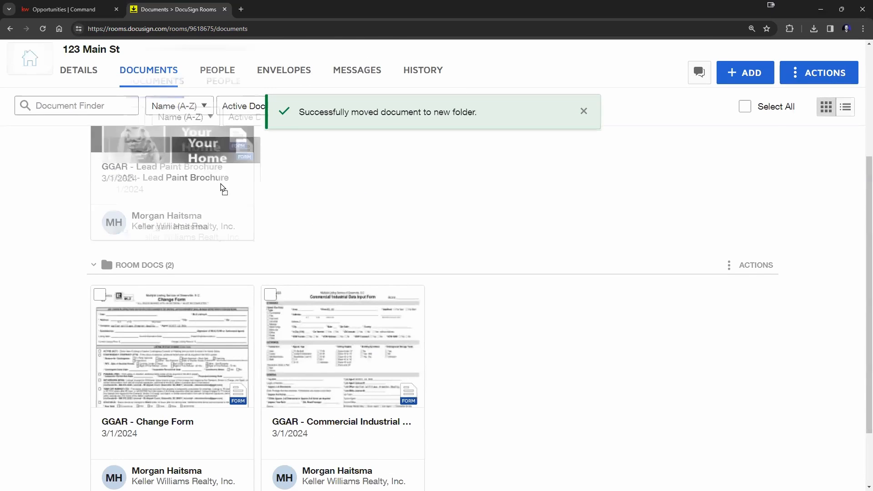
mouse_move(221, 187)
mouse_down()
mouse_move(550, 396)
mouse_move(557, 326)
mouse_up()
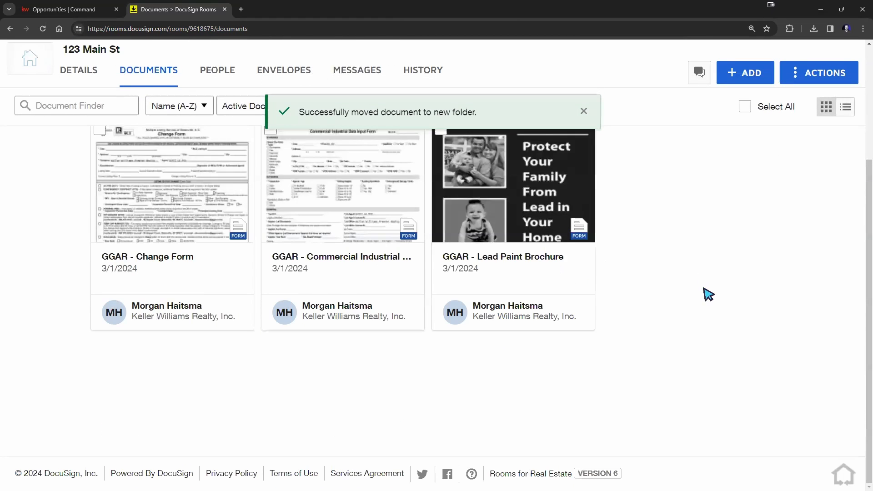
scroll(708, 295, up, 1)
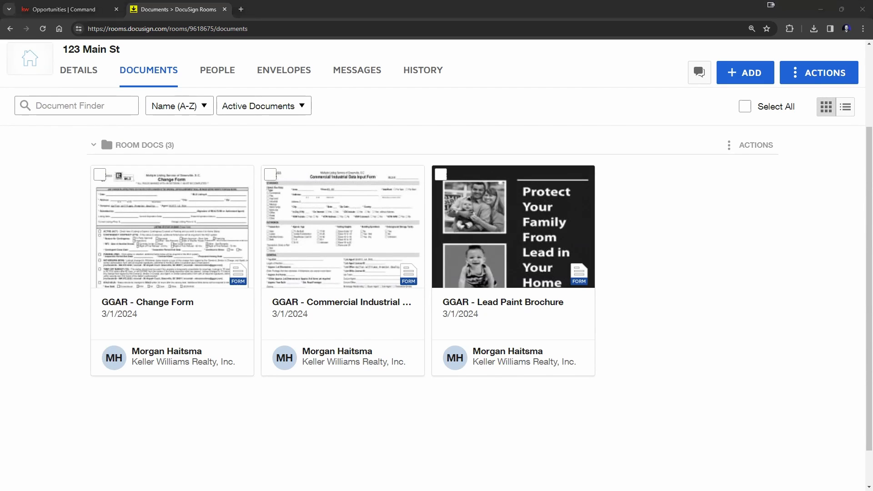
drag(863, 317, 676, 288)
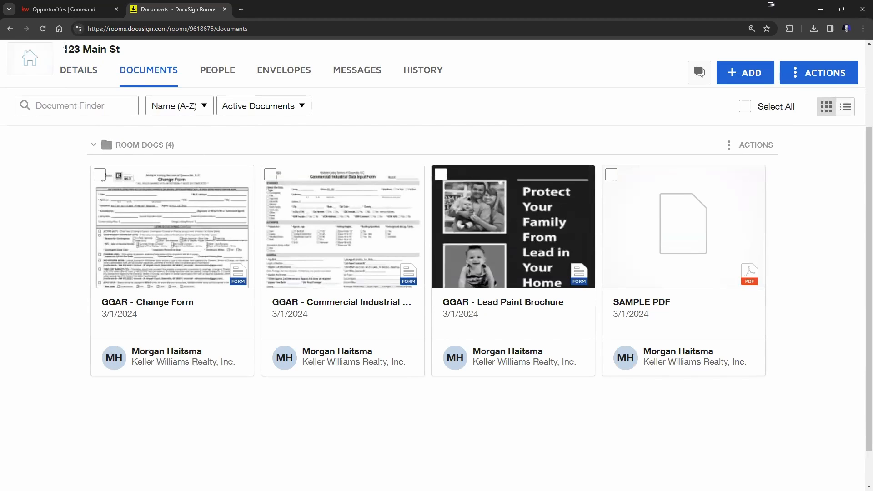
click(43, 28)
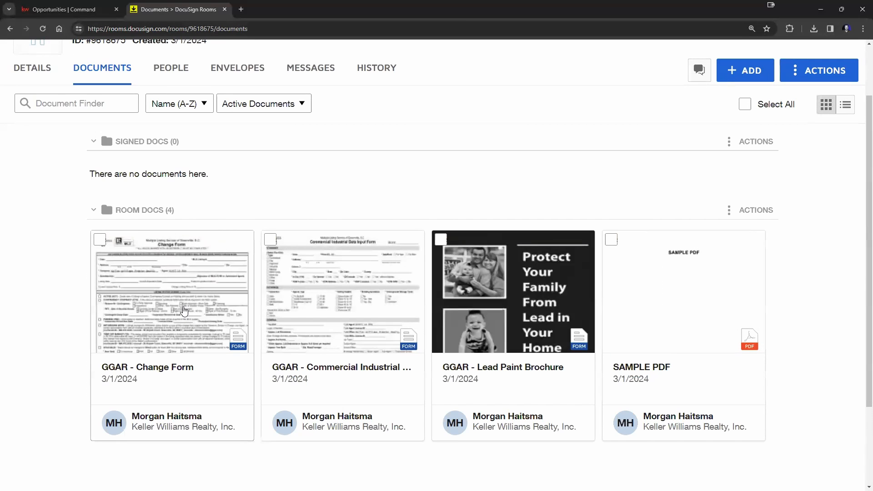
click(200, 318)
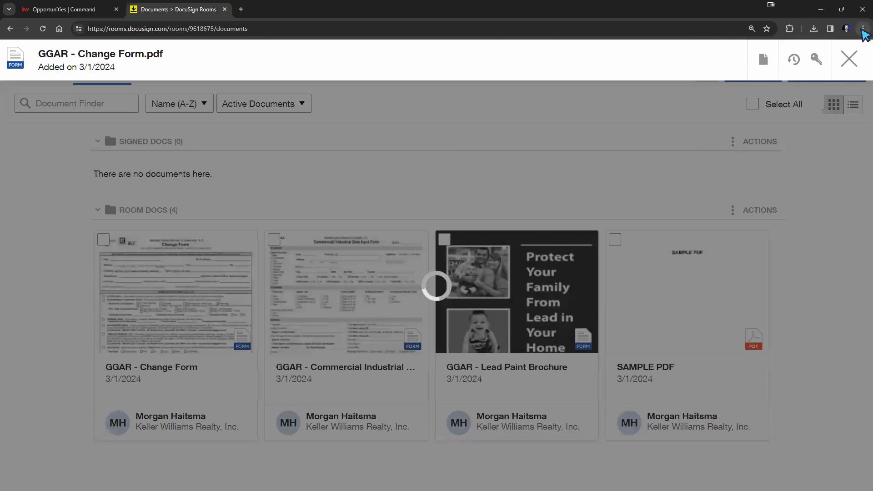
click(862, 28)
click(800, 205)
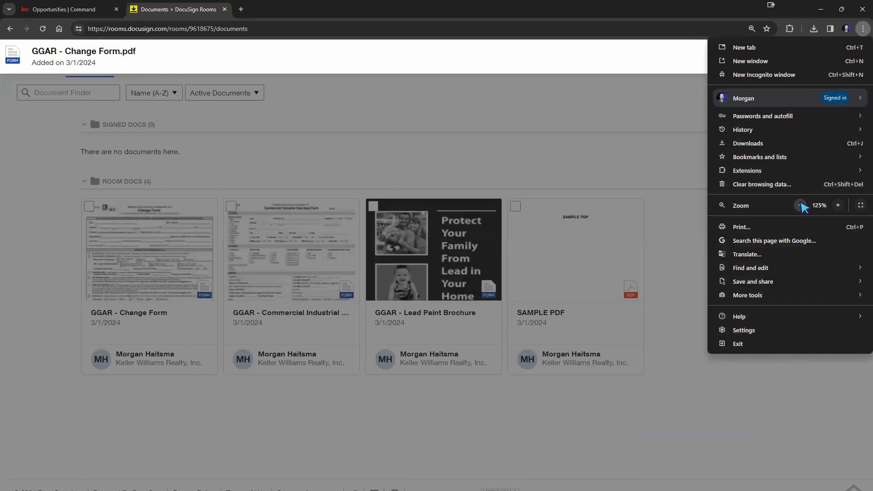
click(800, 205)
click(800, 205)
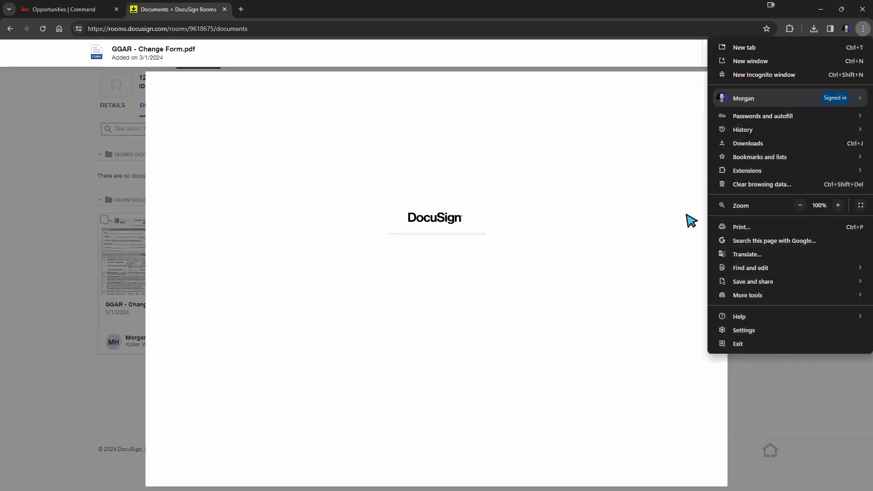
click(675, 264)
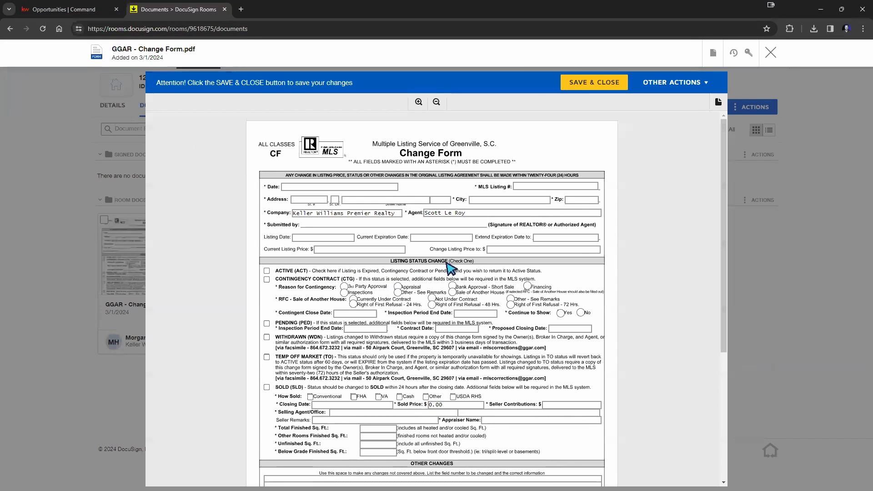
click(355, 201)
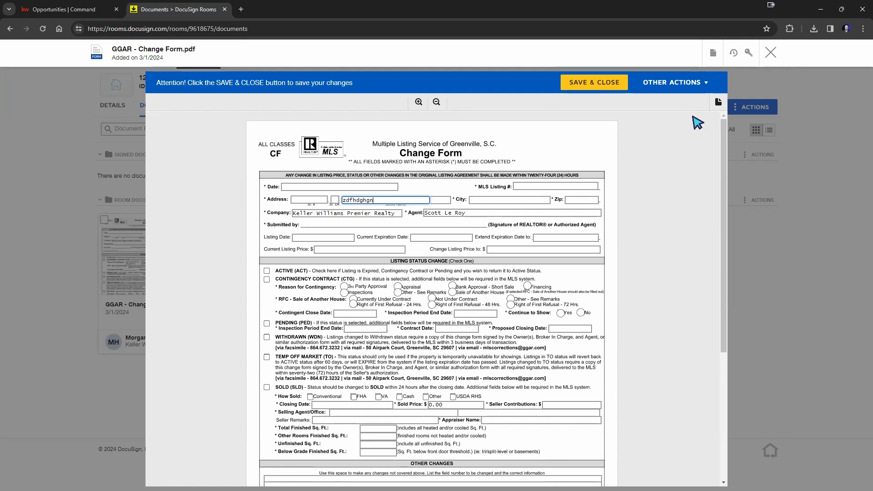
click(770, 53)
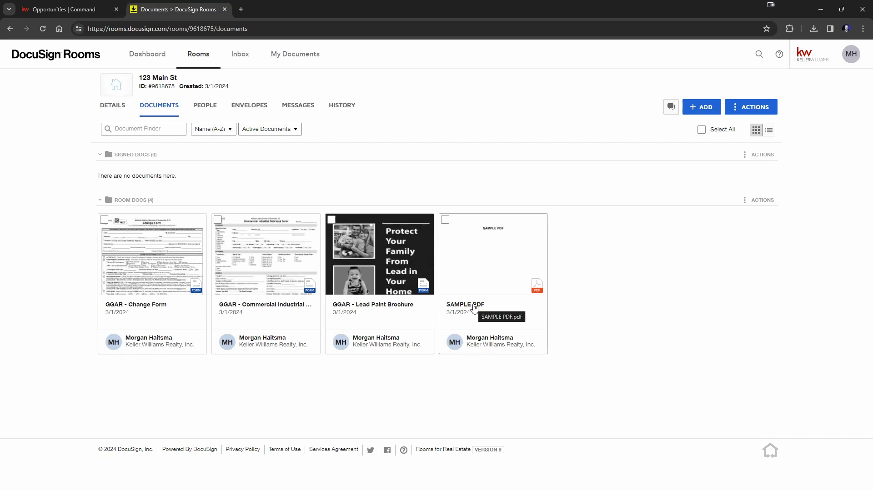
click(511, 278)
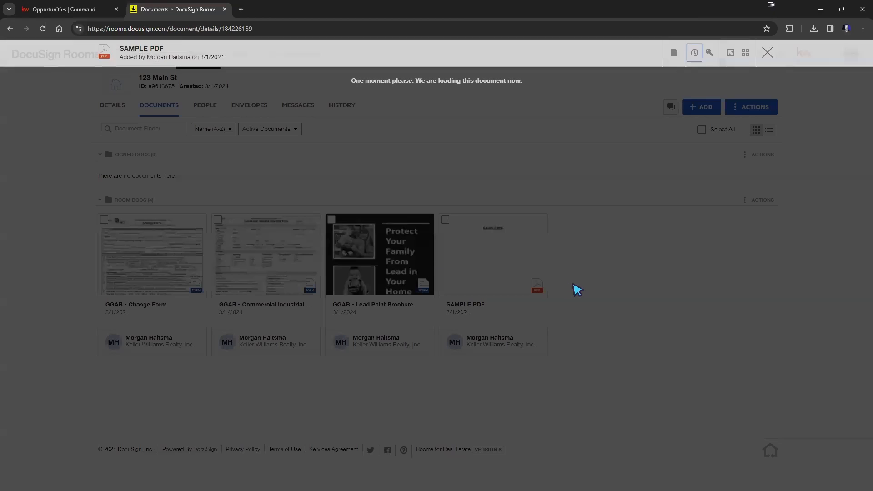
scroll(444, 297, down, 5)
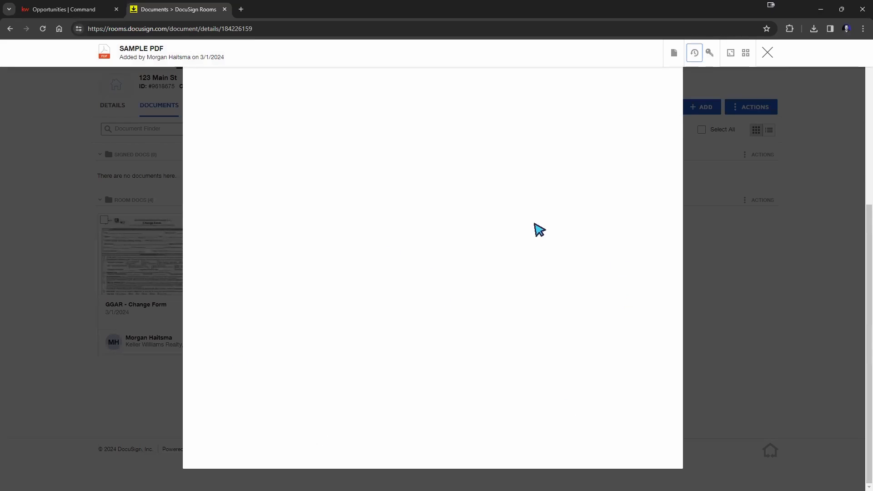
scroll(400, 275, up, 5)
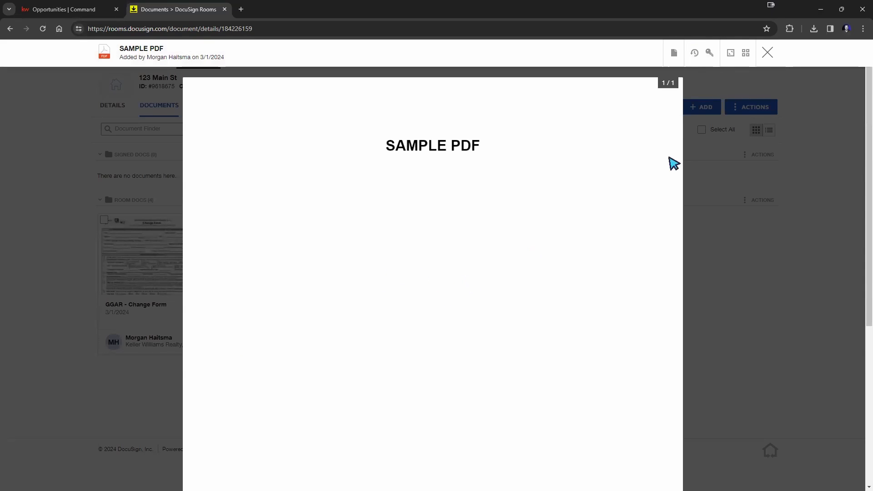
click(767, 52)
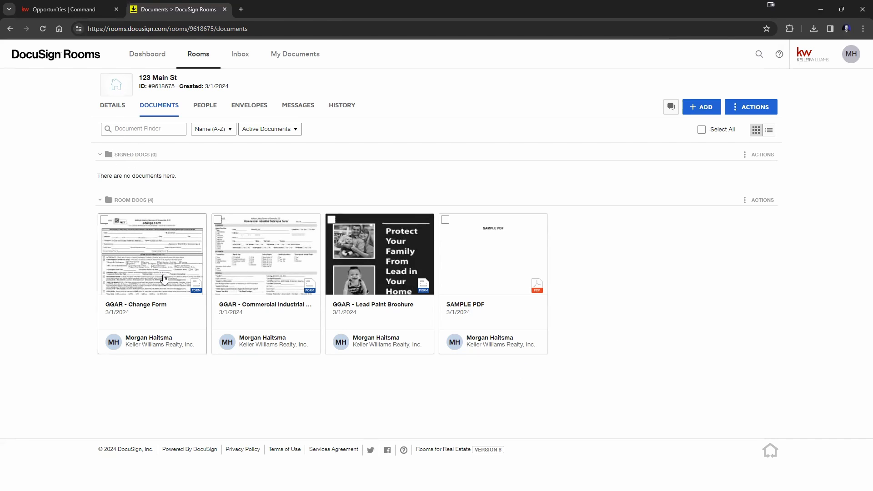
Step: Open the room's Details and highlight the name 123 Main St and Side value List Side
click(113, 106)
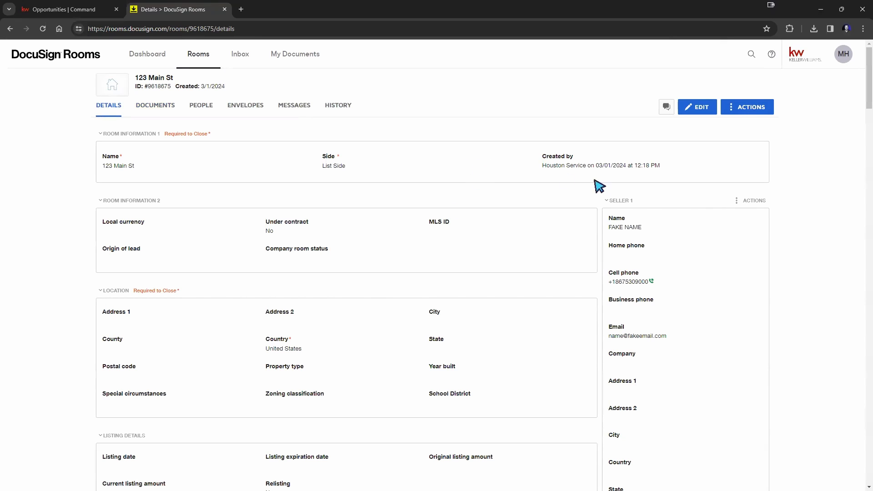
scroll(690, 306, down, 7)
scroll(697, 272, up, 7)
scroll(251, 259, down, 3)
scroll(250, 258, up, 3)
drag(104, 167, 148, 173)
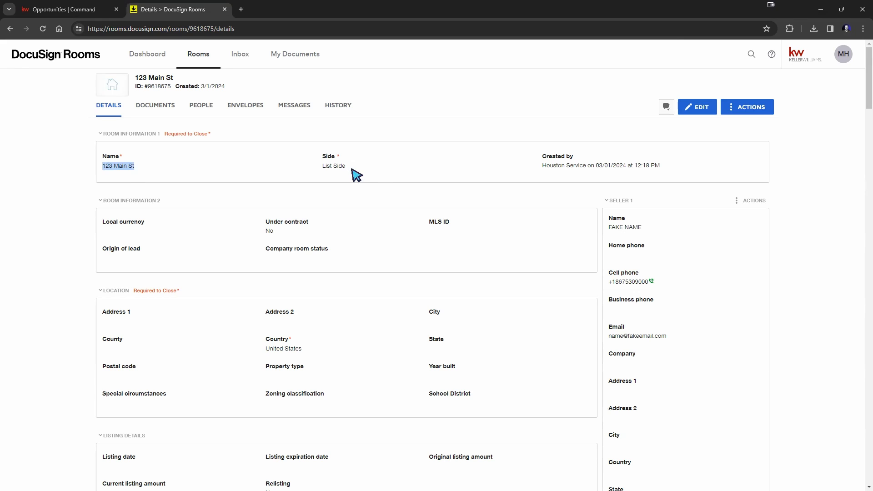
drag(342, 167, 306, 175)
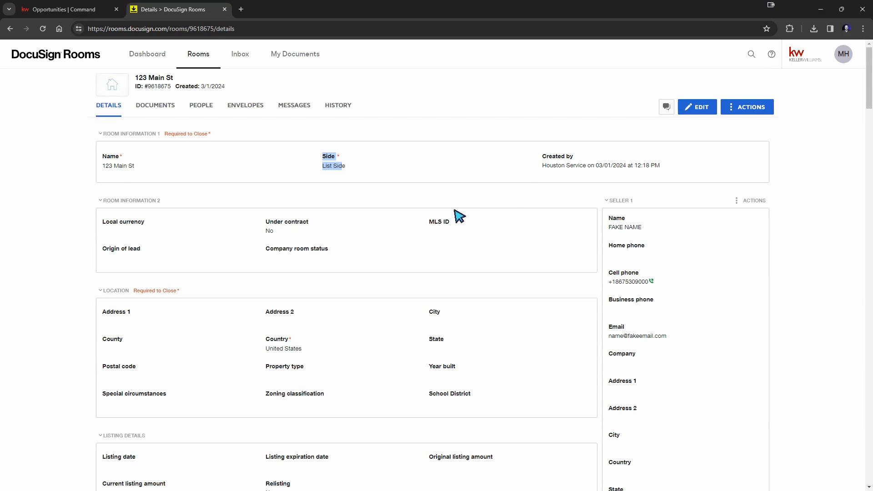
Step: Scroll through the room's location and seller information sections
scroll(205, 277, down, 3)
scroll(204, 286, down, 4)
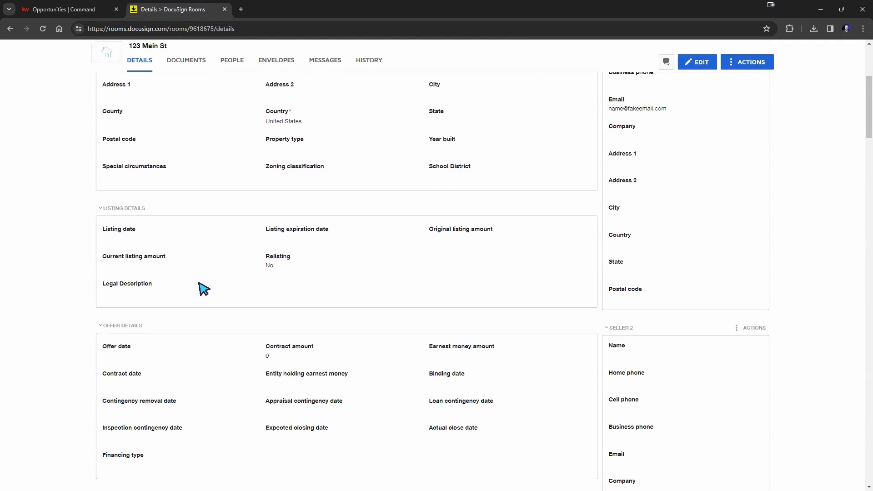
scroll(173, 217, down, 6)
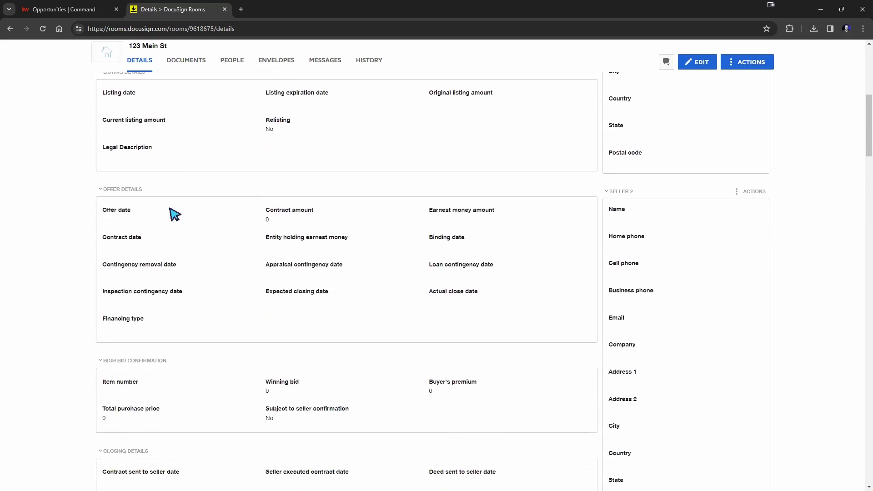
scroll(213, 200, down, 6)
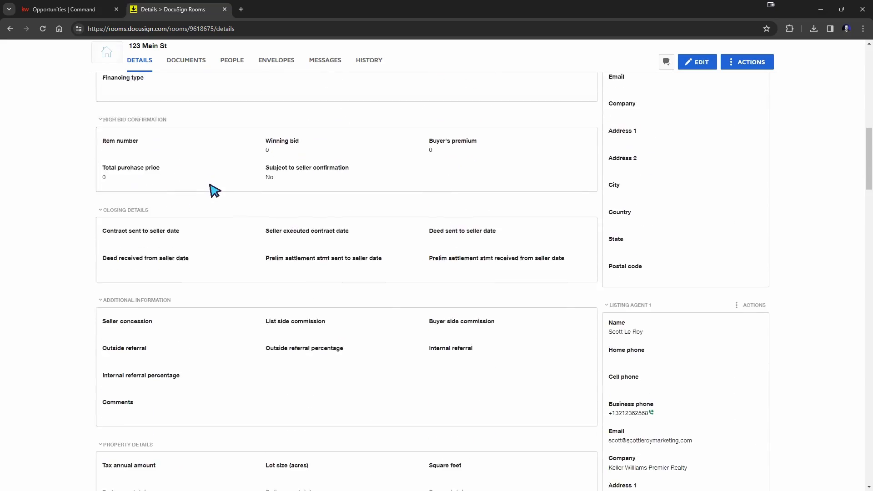
scroll(222, 211, up, 4)
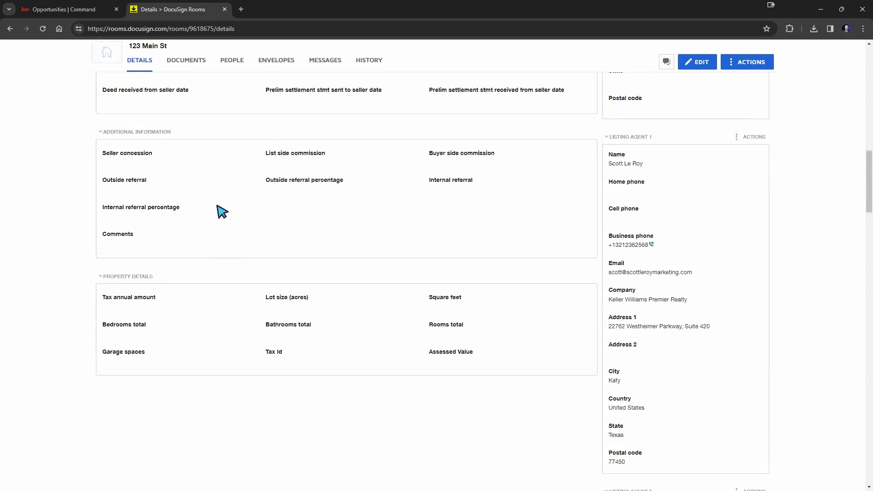
scroll(715, 293, up, 10)
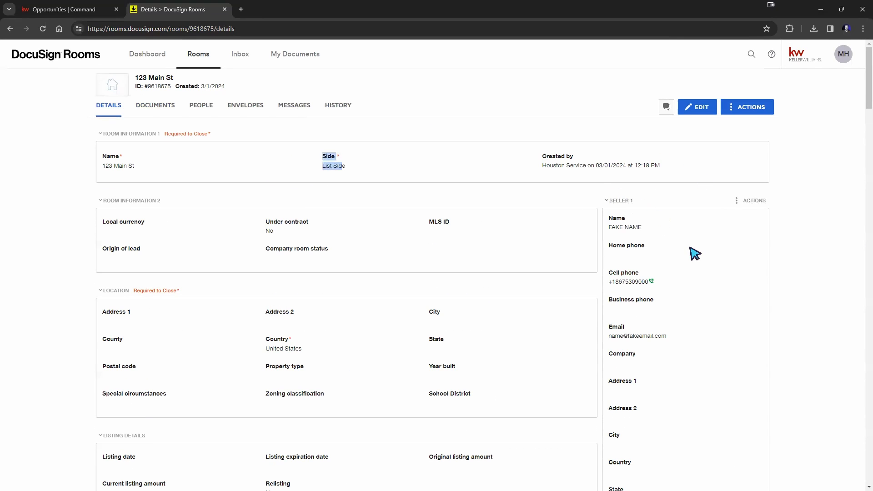
scroll(673, 241, down, 2)
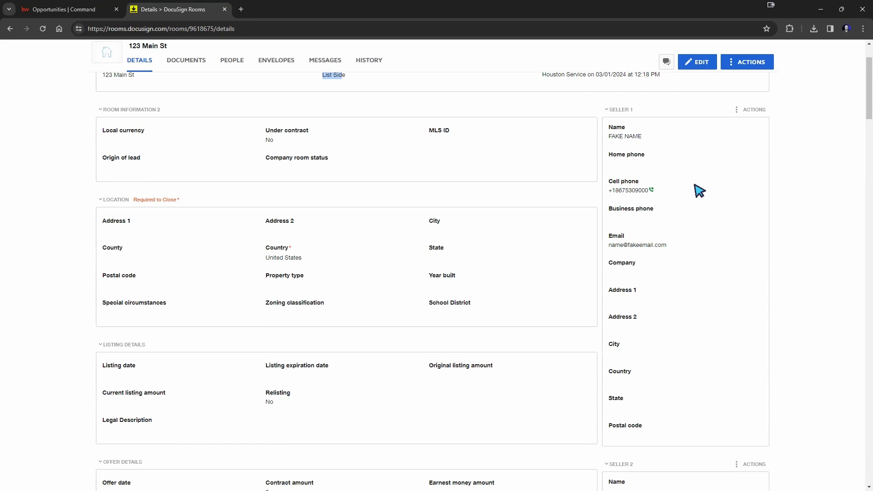
scroll(696, 189, down, 9)
scroll(700, 190, up, 2)
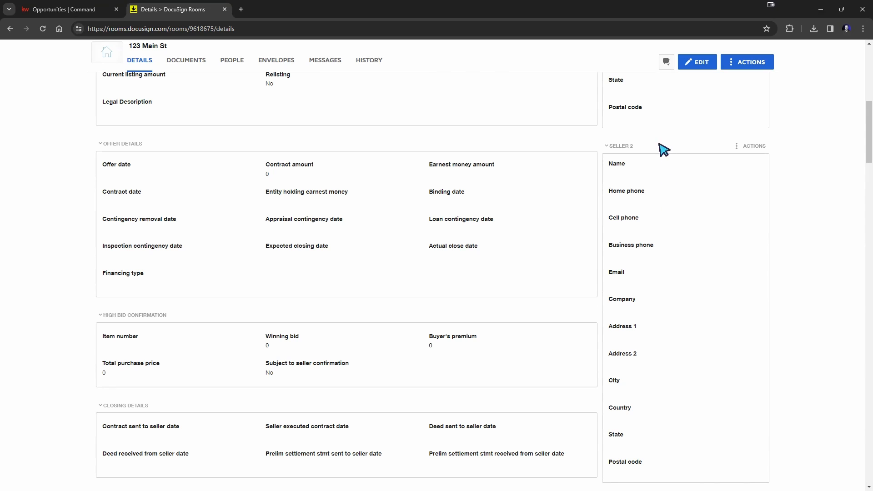
scroll(750, 249, down, 4)
scroll(745, 243, down, 3)
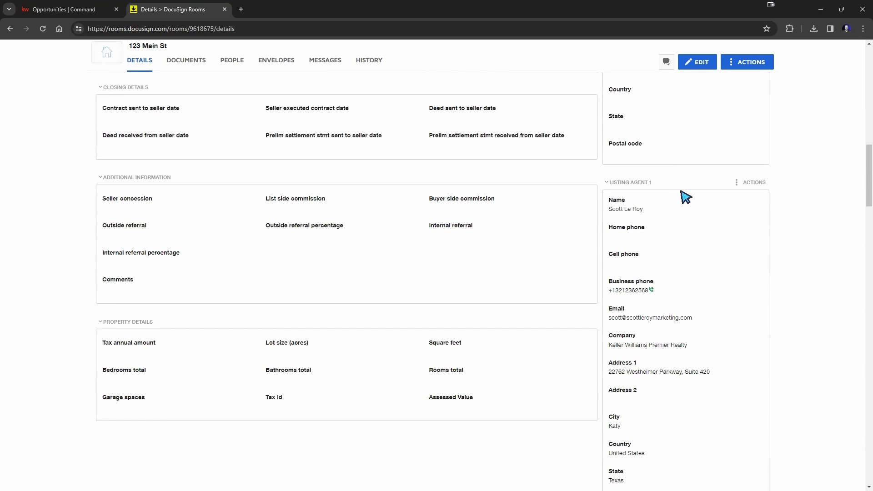
scroll(679, 199, down, 2)
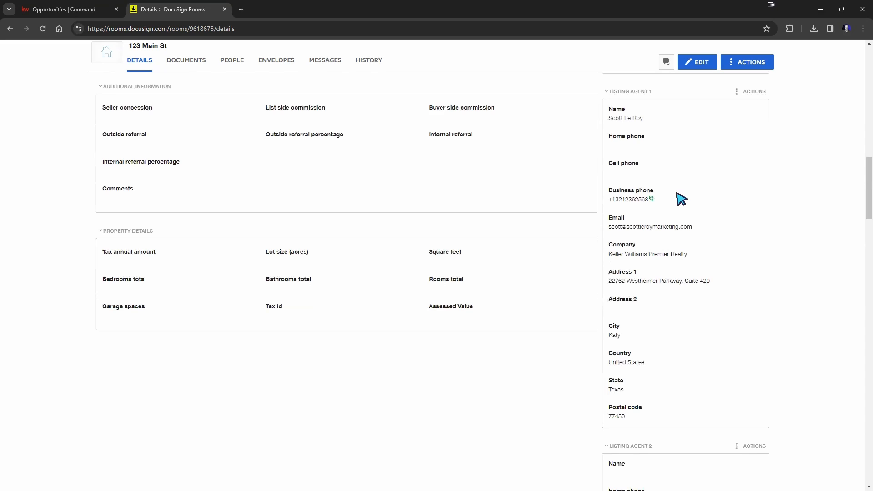
scroll(681, 198, up, 1)
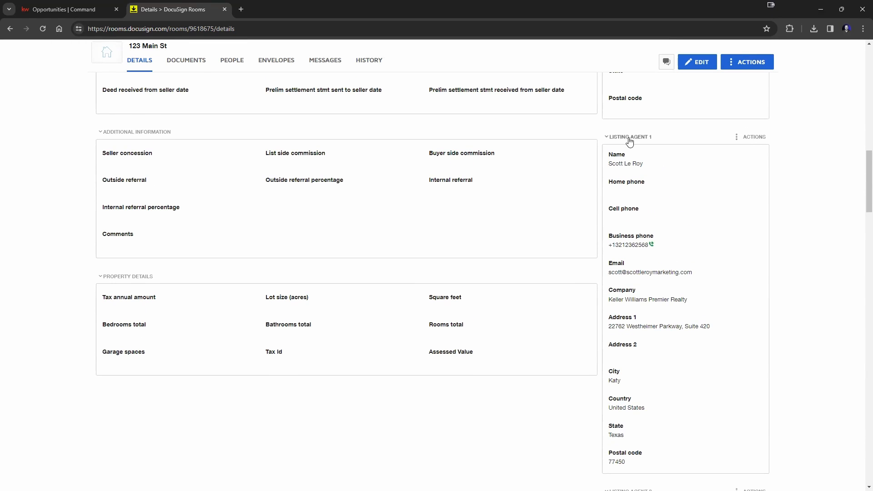
scroll(658, 199, down, 5)
scroll(659, 200, down, 3)
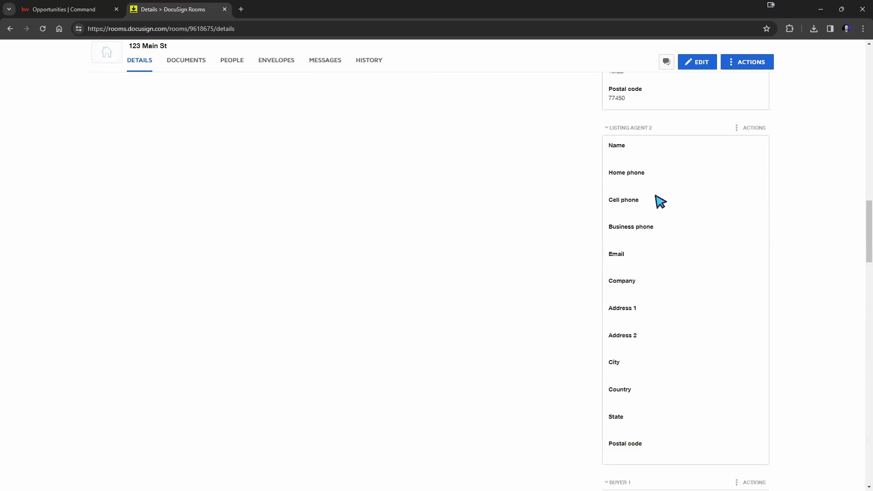
scroll(660, 200, down, 8)
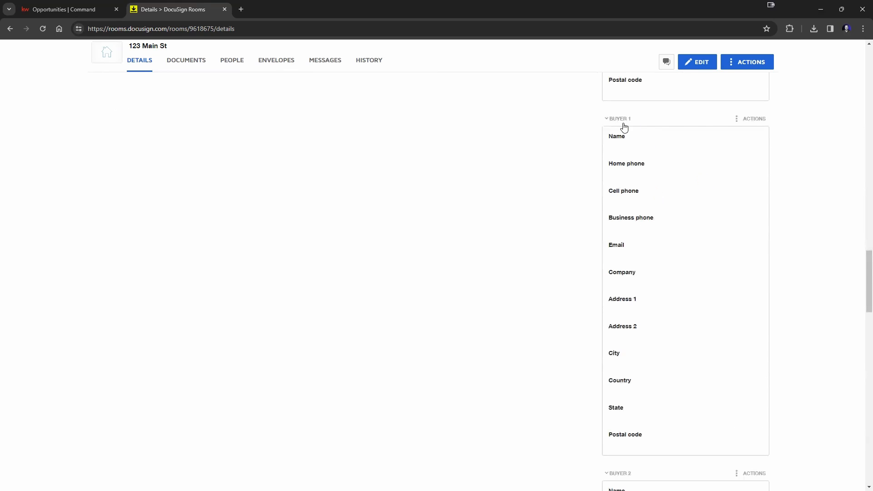
scroll(692, 210, down, 5)
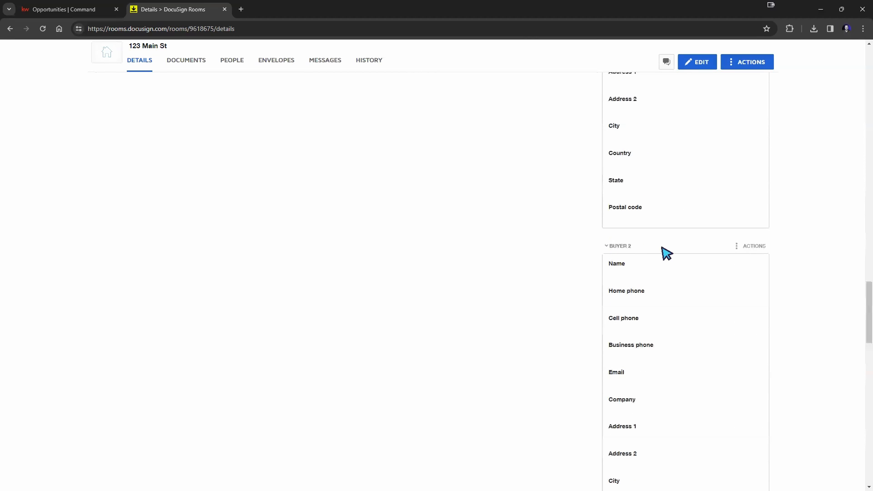
scroll(666, 253, down, 5)
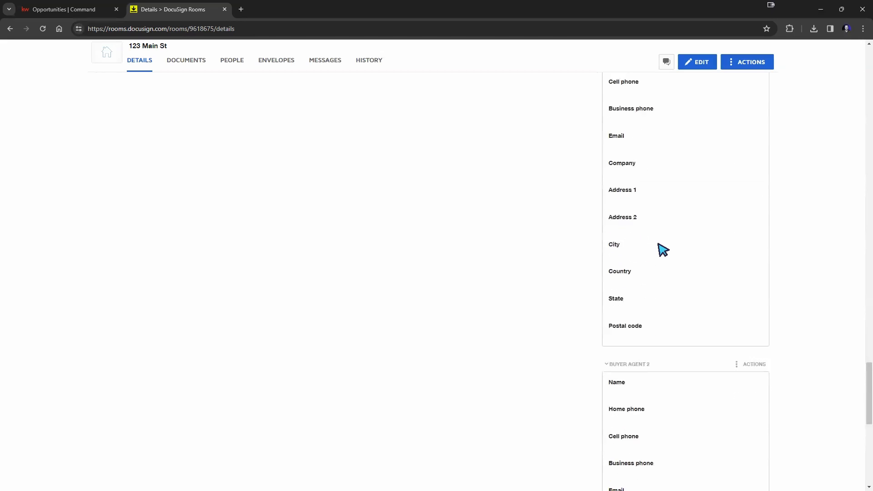
scroll(662, 250, down, 9)
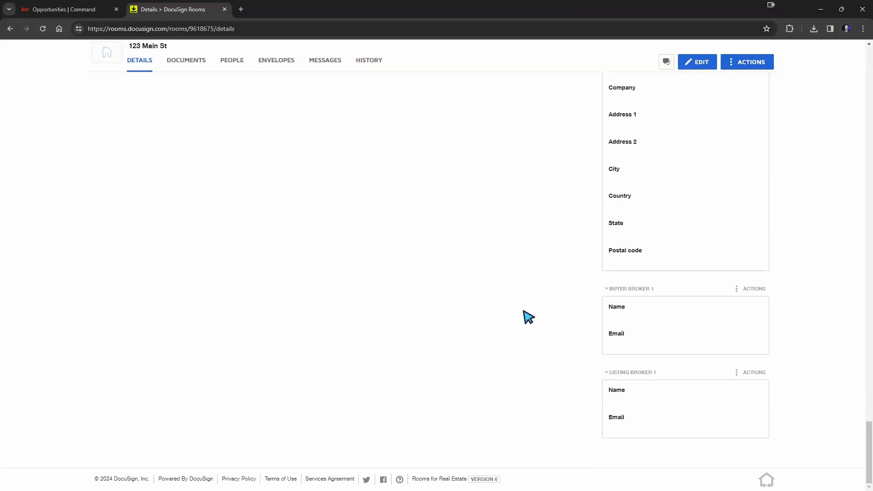
scroll(767, 353, up, 7)
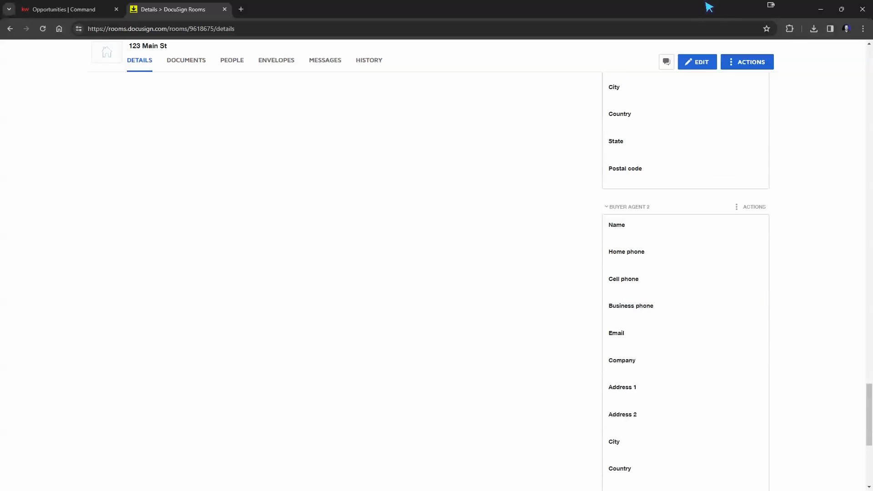
scroll(812, 302, up, 10)
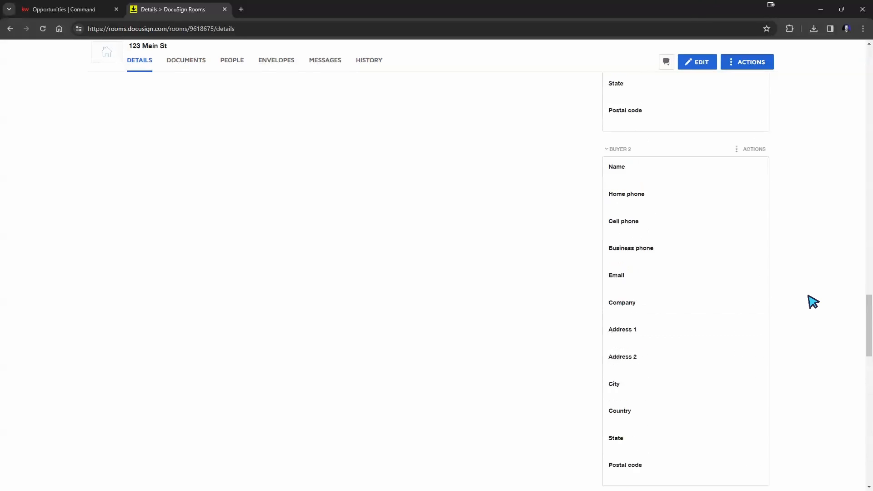
scroll(800, 303, up, 4)
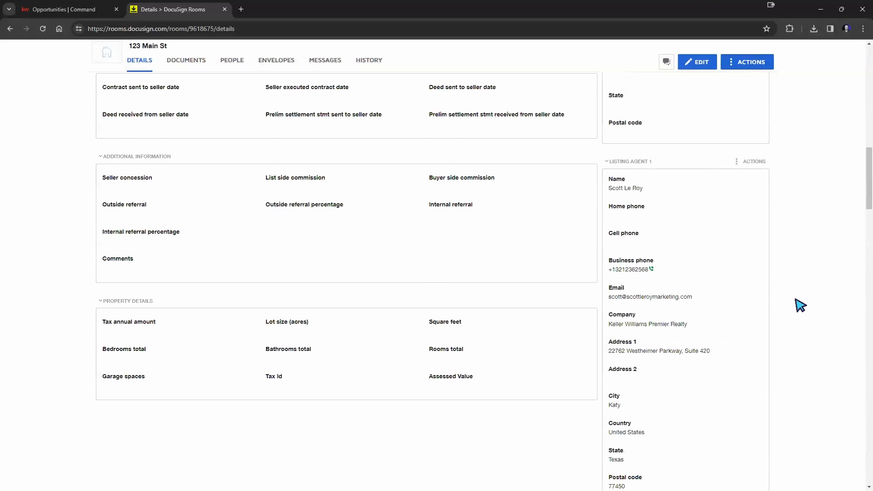
scroll(336, 229, up, 1)
scroll(376, 240, up, 12)
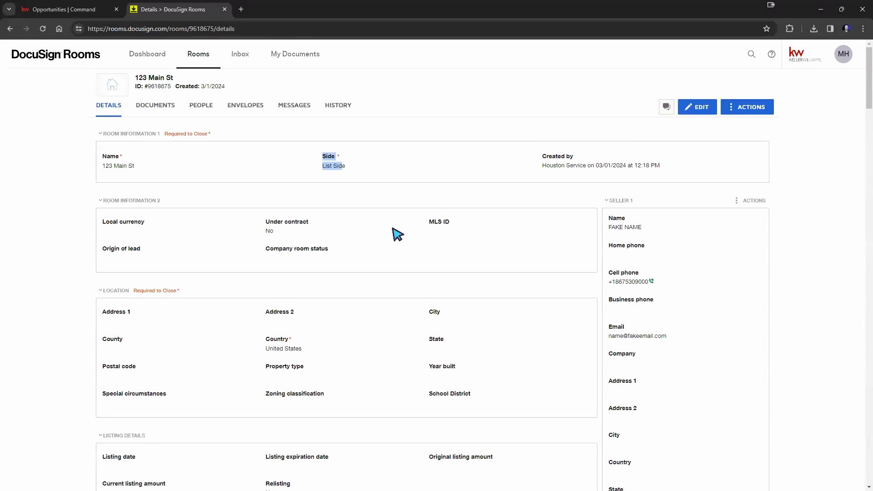
click(437, 122)
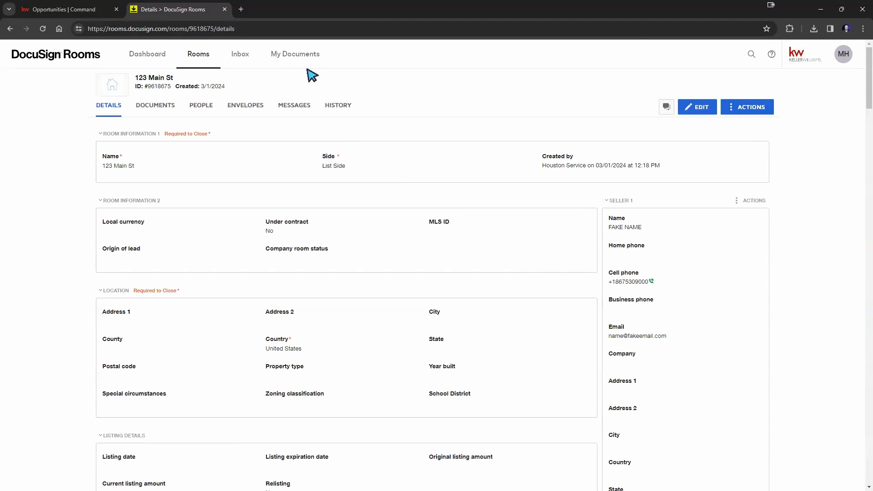
Step: Show the 123 Main St opportunity's Details in KW Command, with its last DocuSign sync date
click(63, 9)
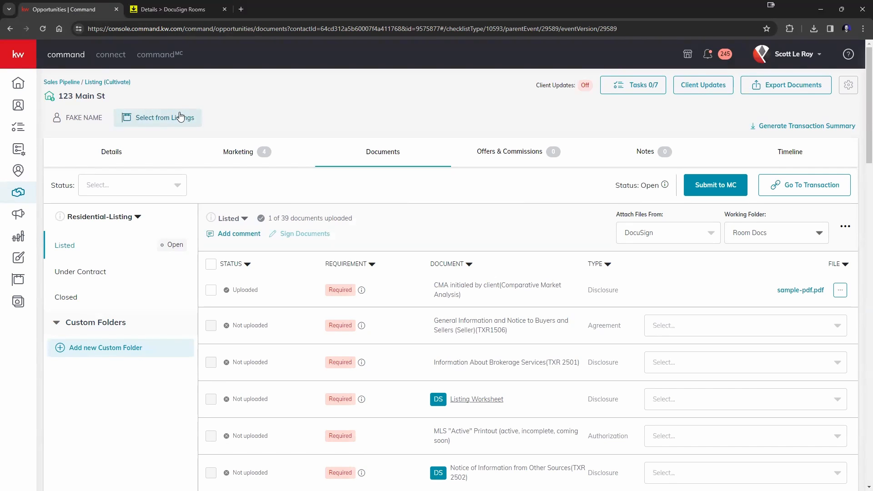
click(115, 156)
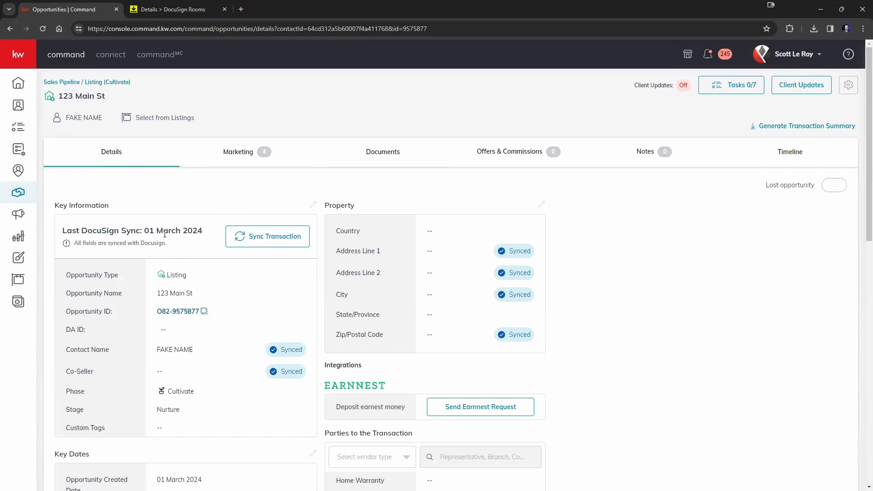
click(169, 9)
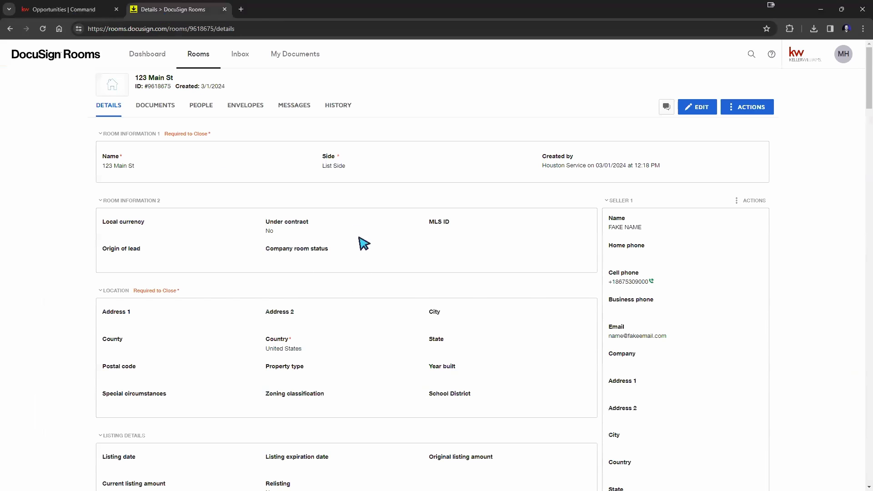
click(83, 13)
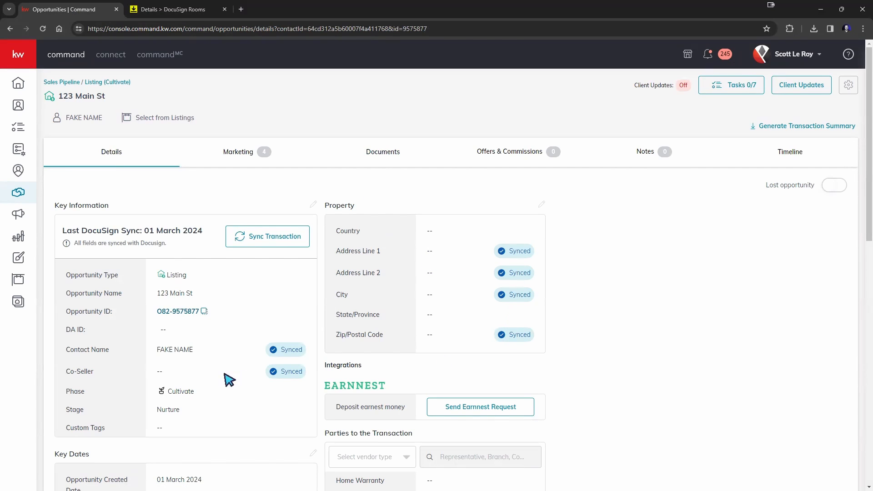
scroll(257, 318, down, 4)
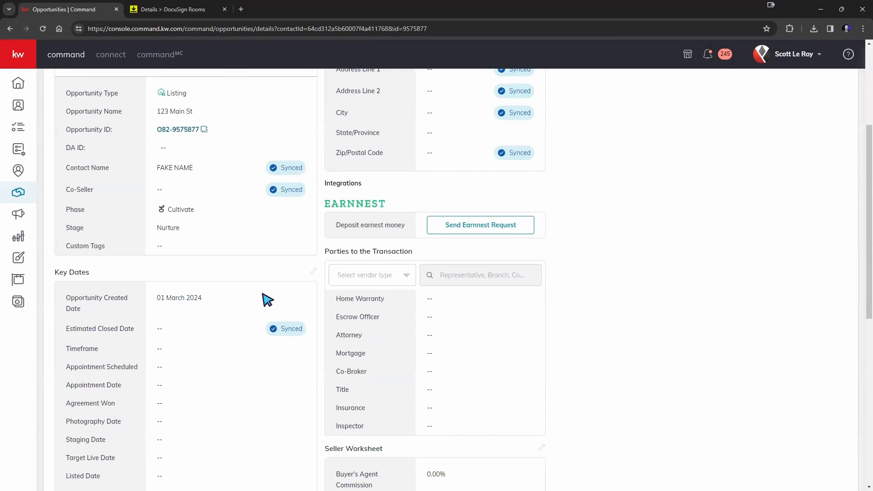
scroll(267, 300, up, 4)
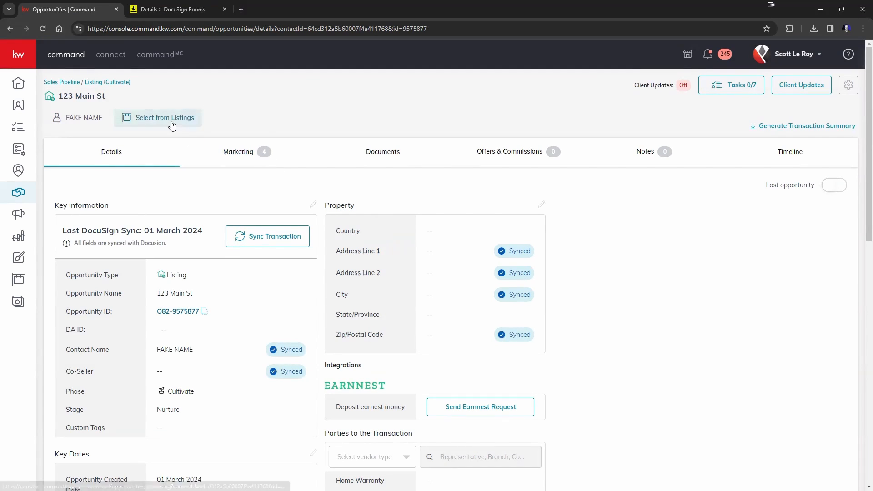
click(148, 119)
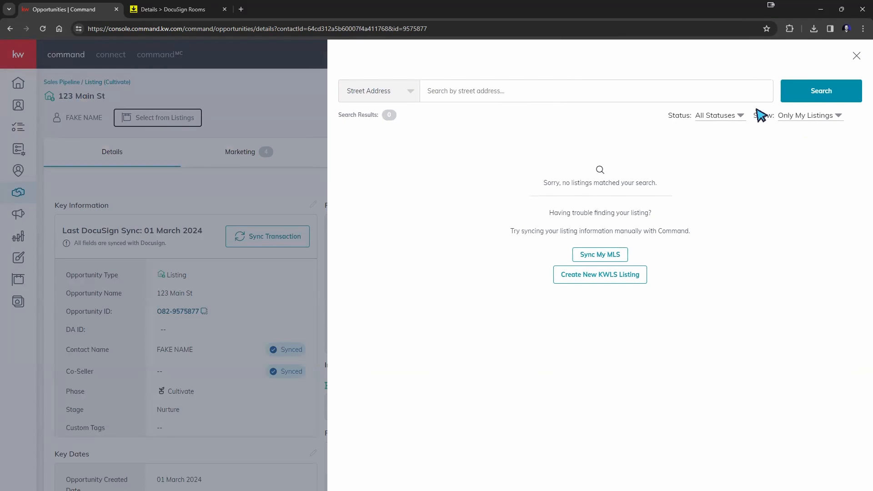
click(785, 117)
click(800, 135)
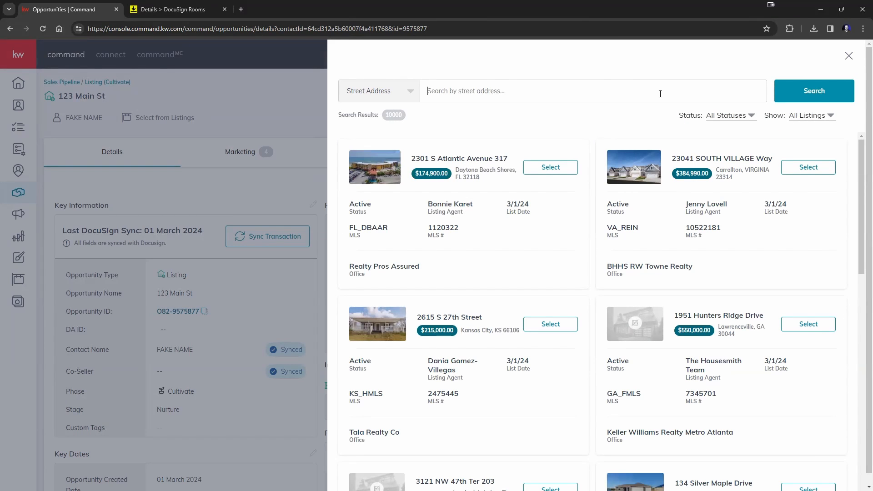
text(123 main st)
key(Return)
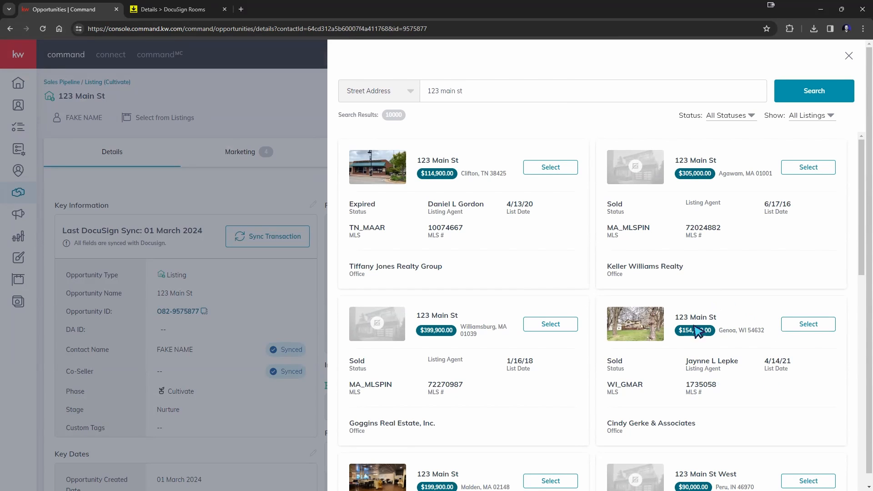
click(808, 324)
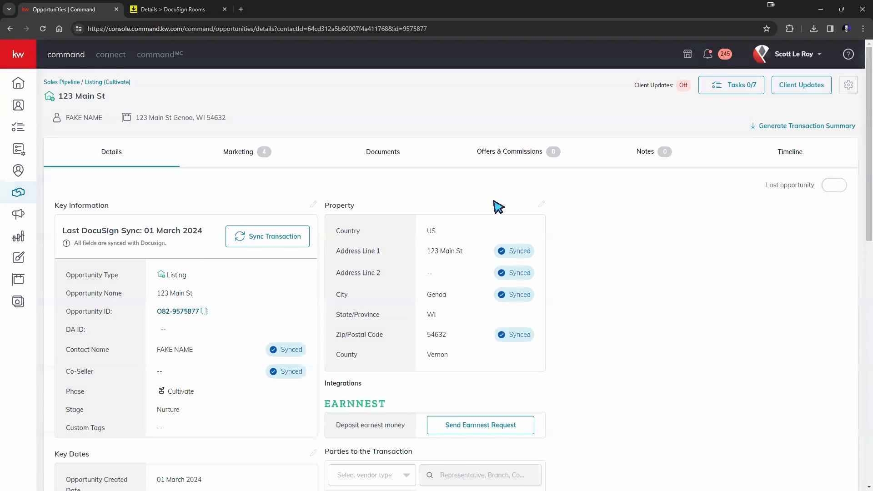
Step: Reload the opportunity and review Address Line 1, City and Zip/Postal Code marked Edited
click(43, 29)
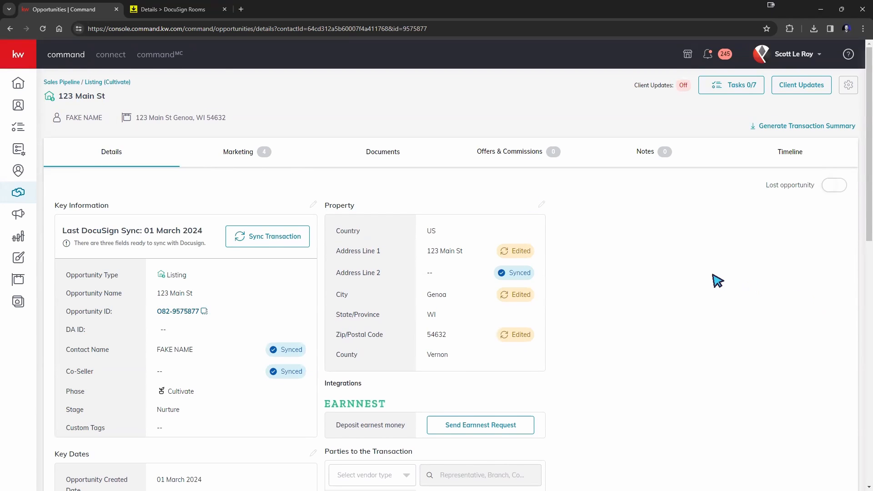
scroll(718, 280, down, 2)
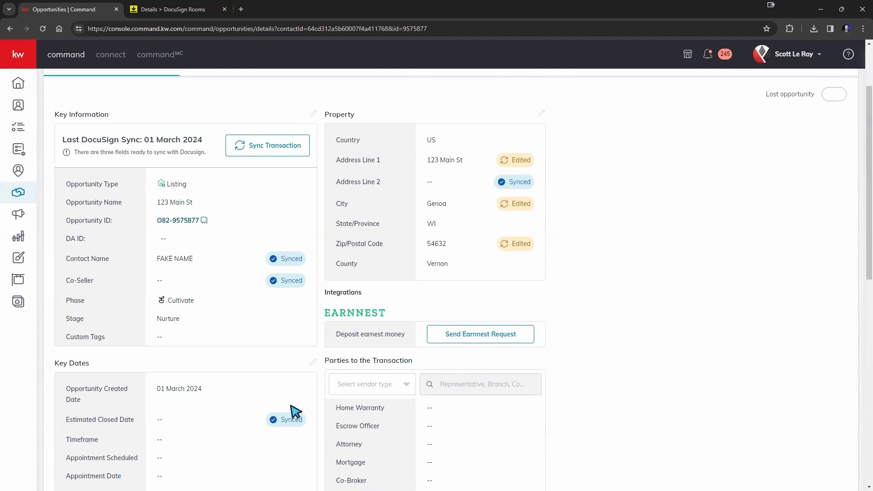
scroll(292, 406, down, 1)
scroll(293, 406, down, 2)
scroll(306, 389, up, 2)
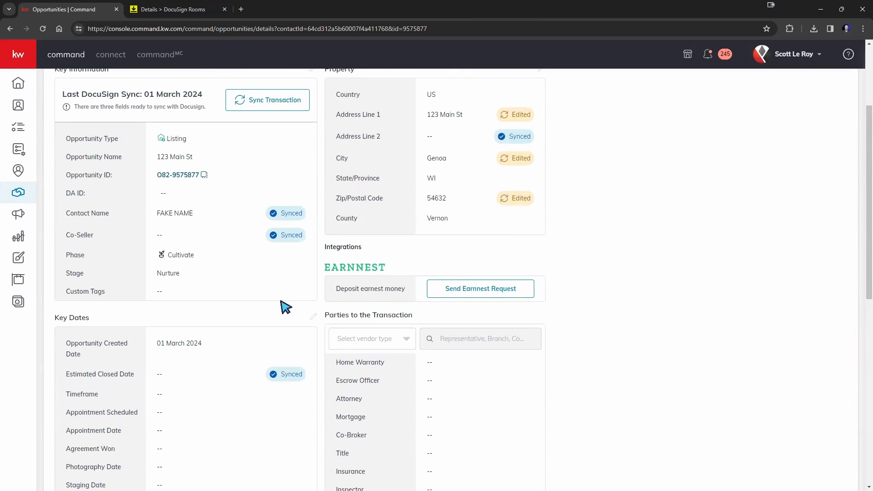
scroll(252, 245, up, 1)
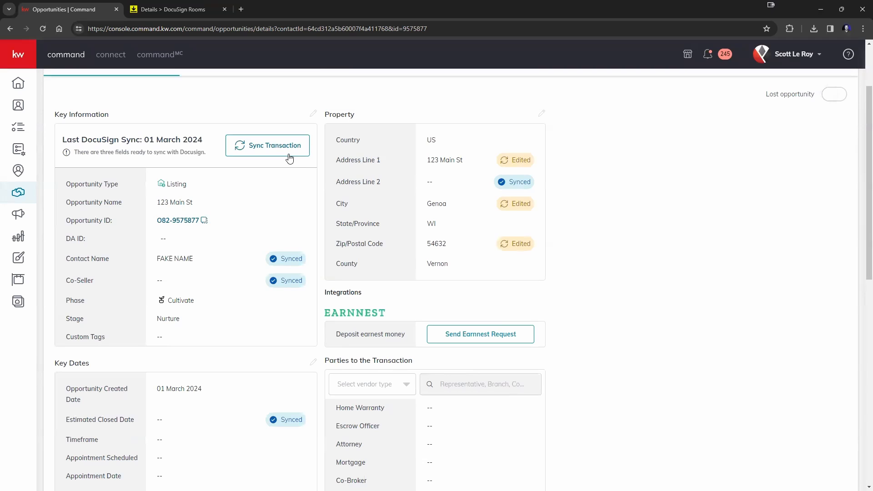
Step: Sync the updated address to DocuSign, confirm all fields show Synced, and return to DocuSign Rooms
click(289, 156)
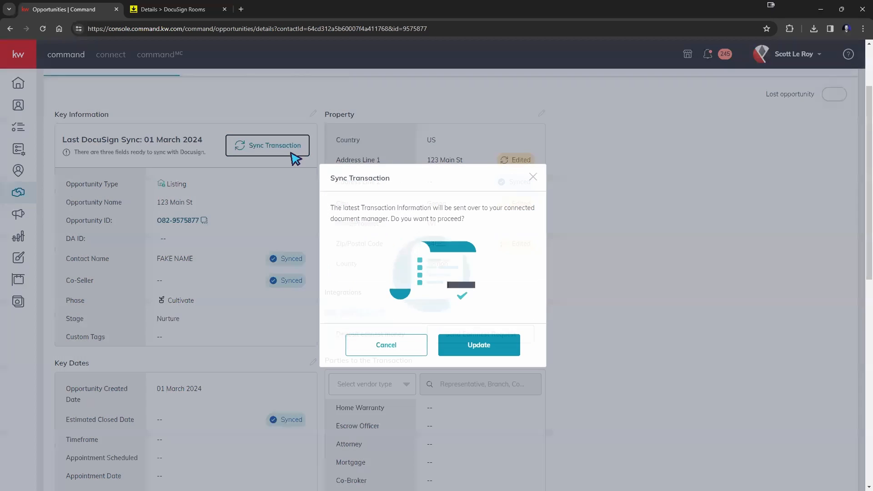
click(499, 355)
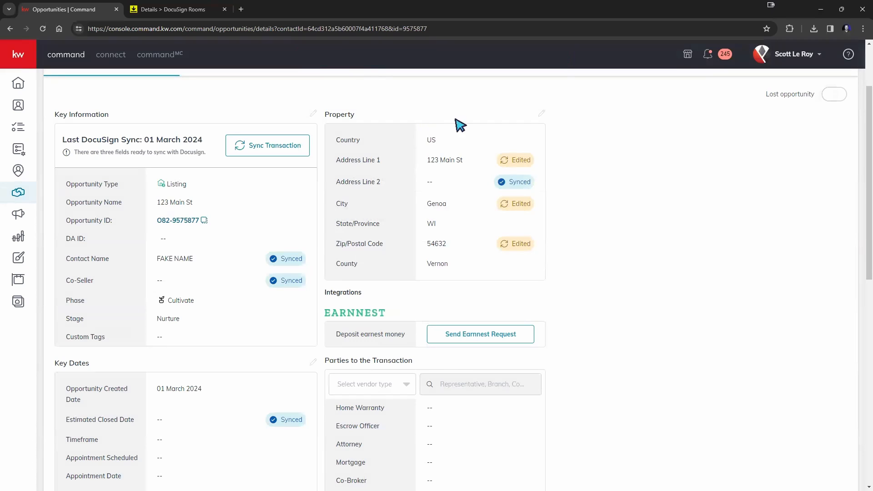
click(42, 29)
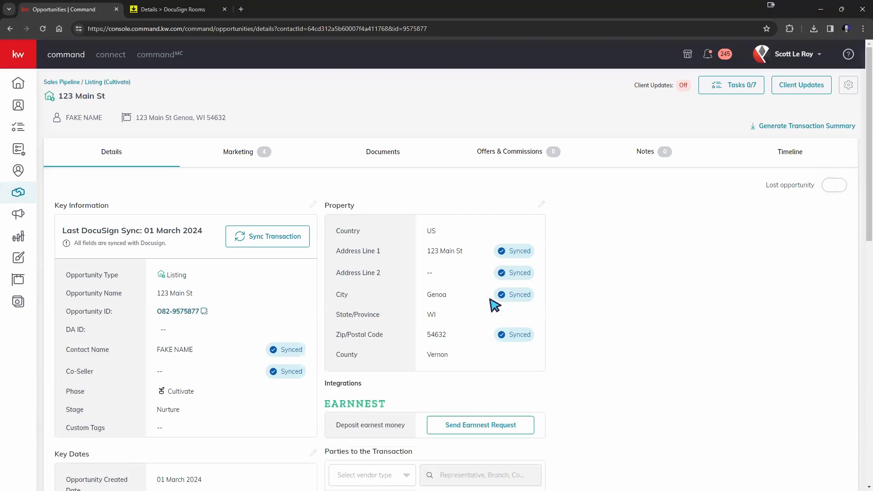
scroll(492, 302, down, 2)
scroll(660, 271, up, 2)
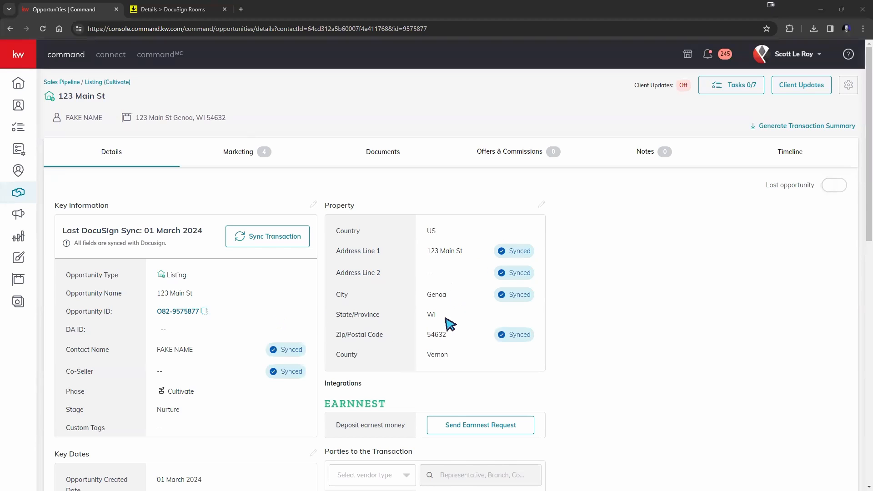
click(165, 10)
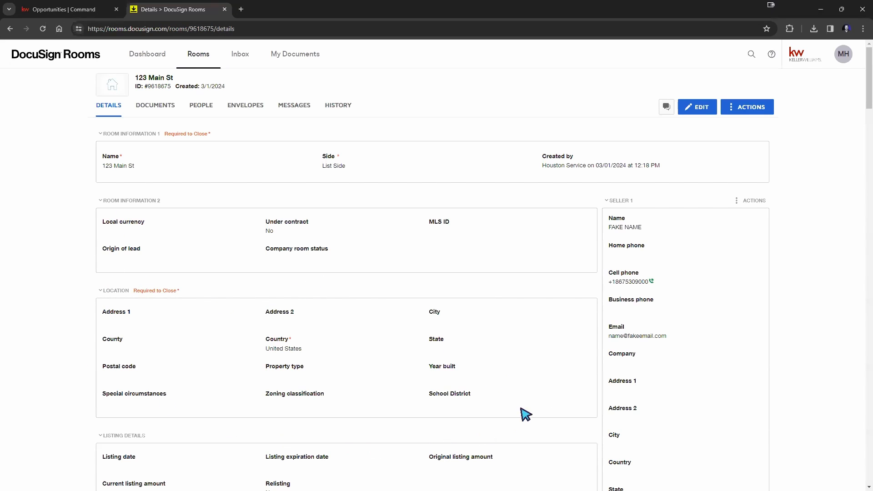
click(45, 30)
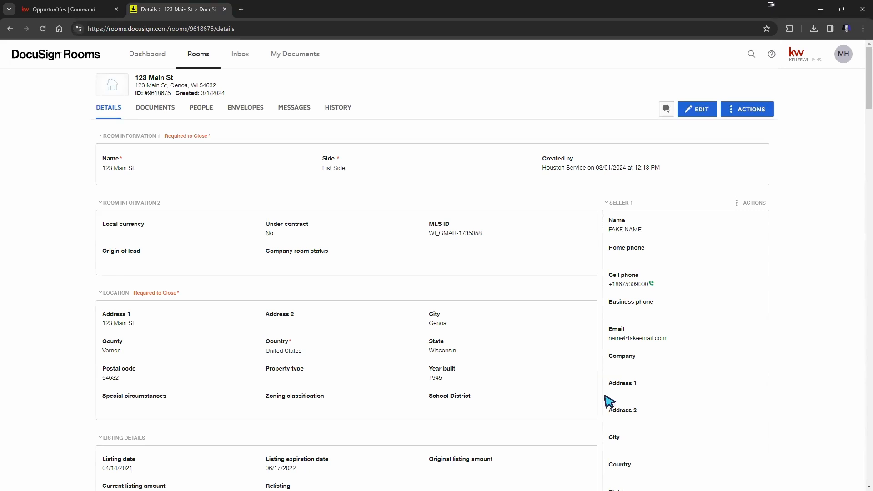
drag(430, 234, 506, 247)
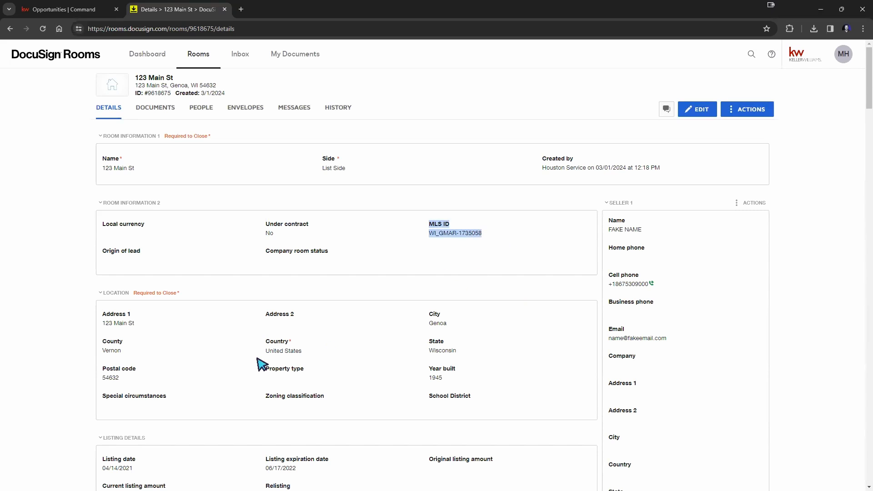
scroll(263, 363, down, 1)
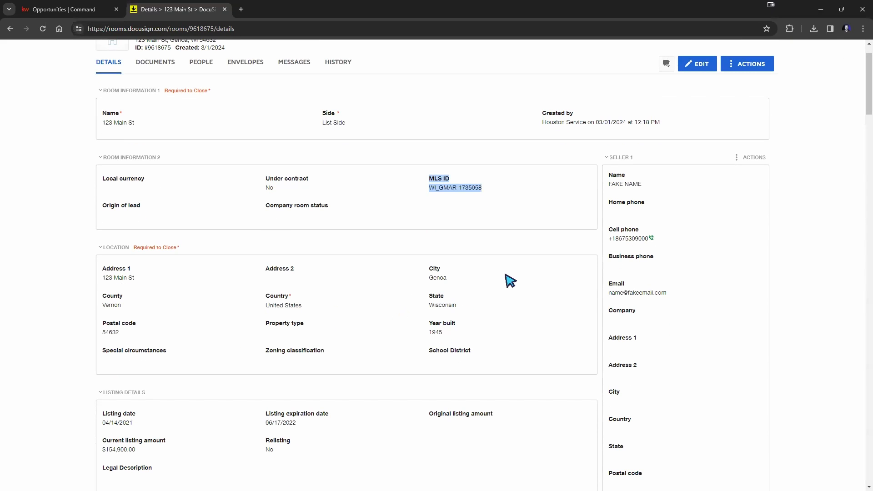
scroll(163, 327, down, 3)
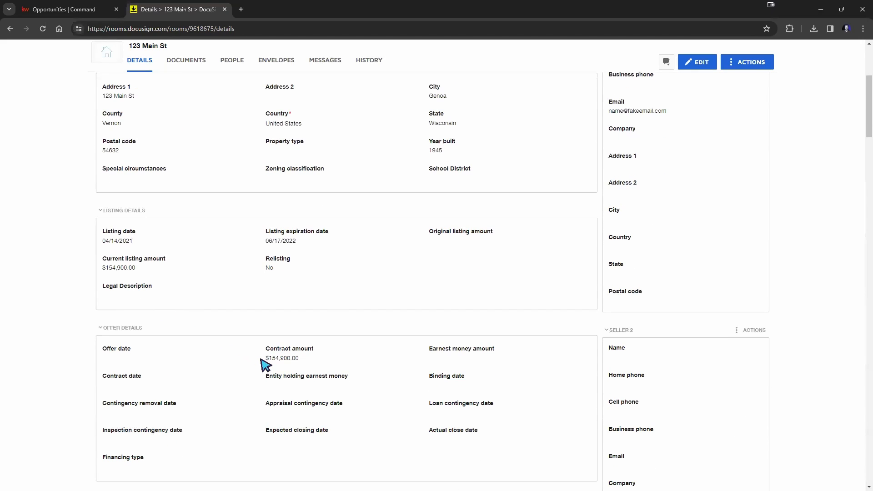
drag(265, 346, 319, 363)
scroll(327, 364, up, 6)
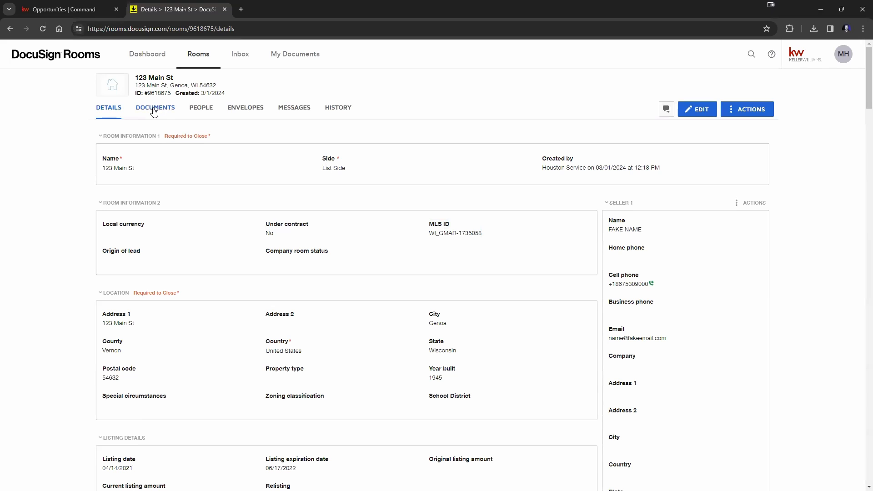
Step: Open the room's Documents and review the GGAR - Change Form in the viewer before closing it
click(154, 112)
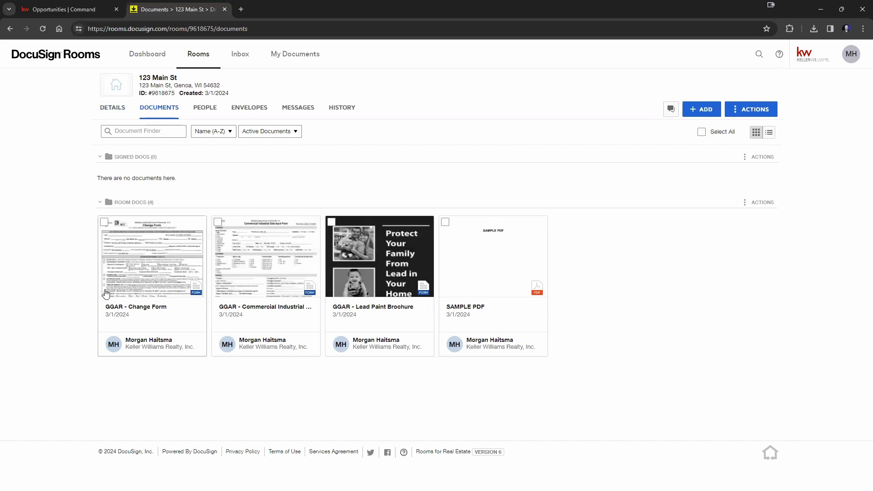
click(147, 281)
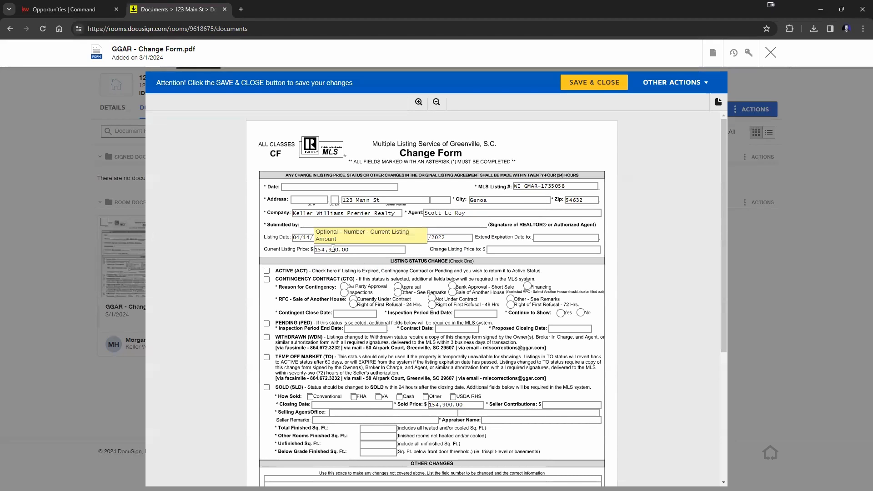
scroll(434, 319, down, 1)
scroll(432, 315, down, 1)
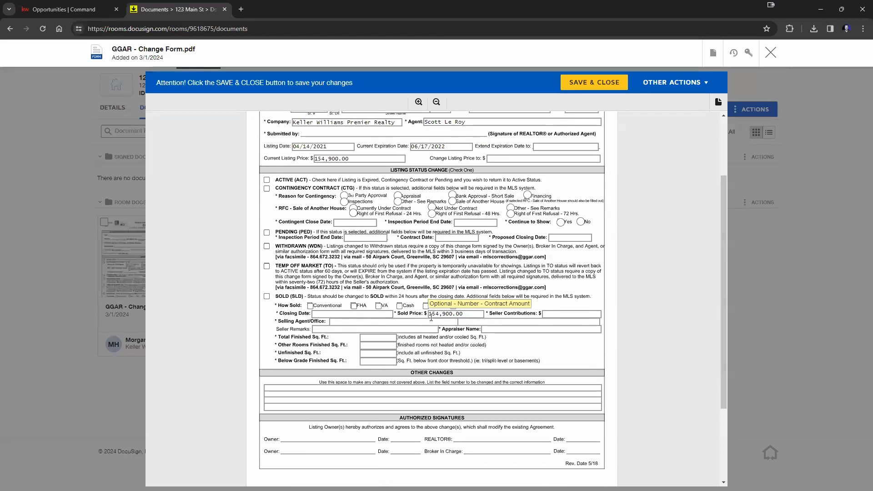
scroll(432, 315, up, 1)
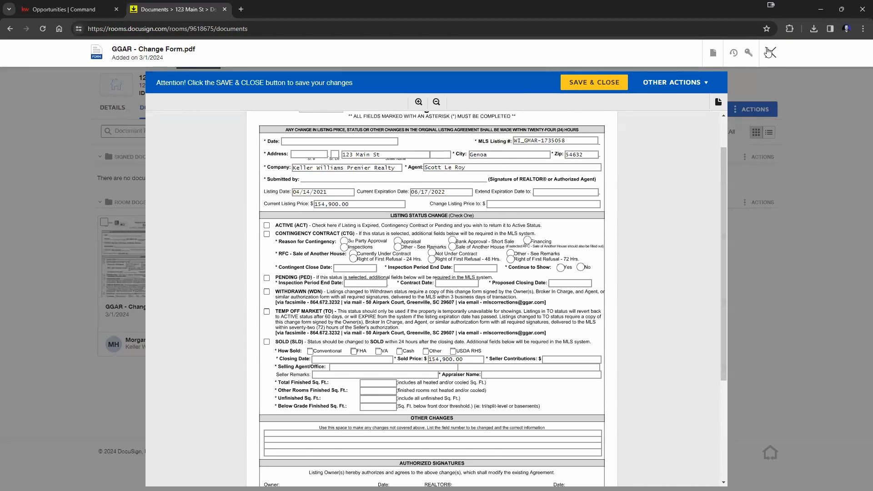
click(769, 52)
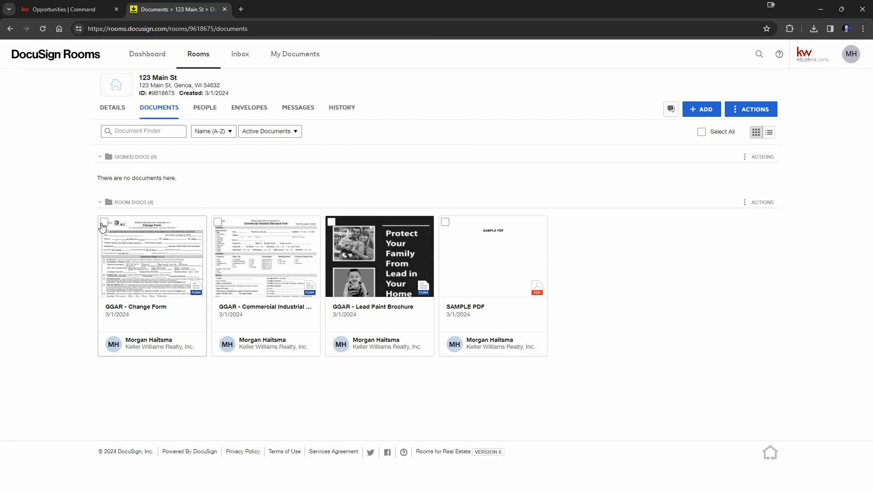
Step: Create an envelope from the GGAR - Change Form with Seller One as the recipient
click(103, 223)
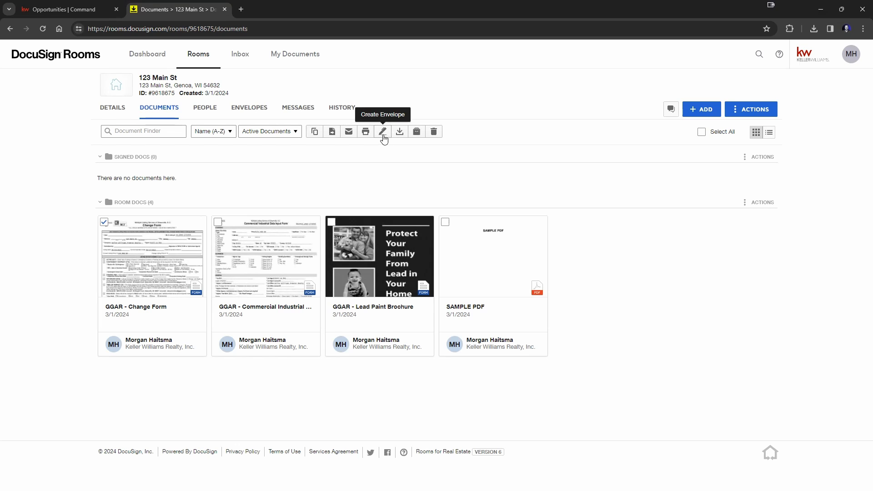
click(383, 136)
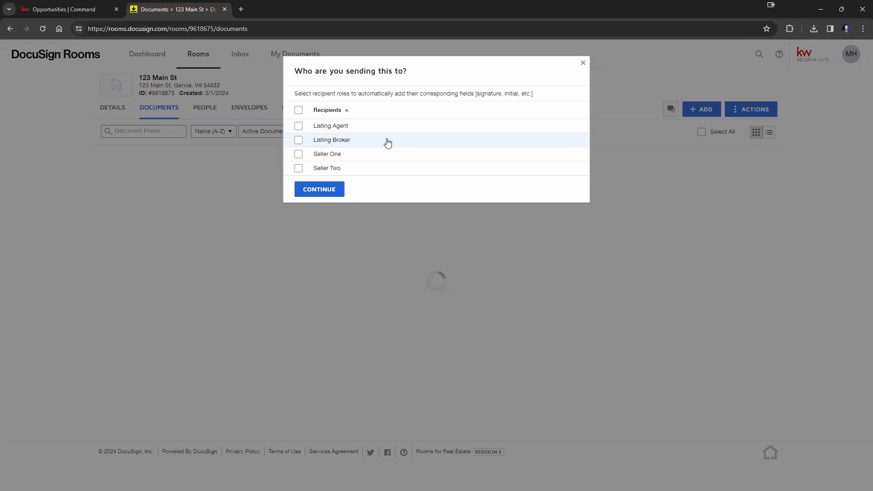
click(298, 154)
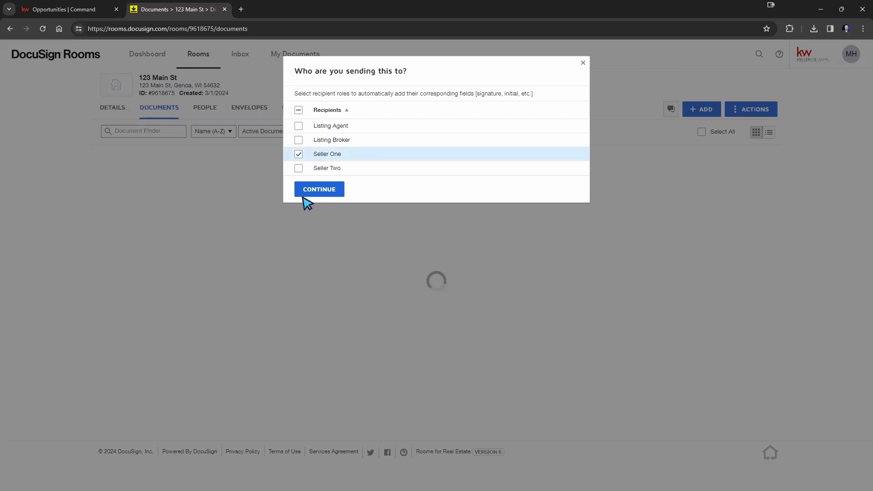
click(308, 196)
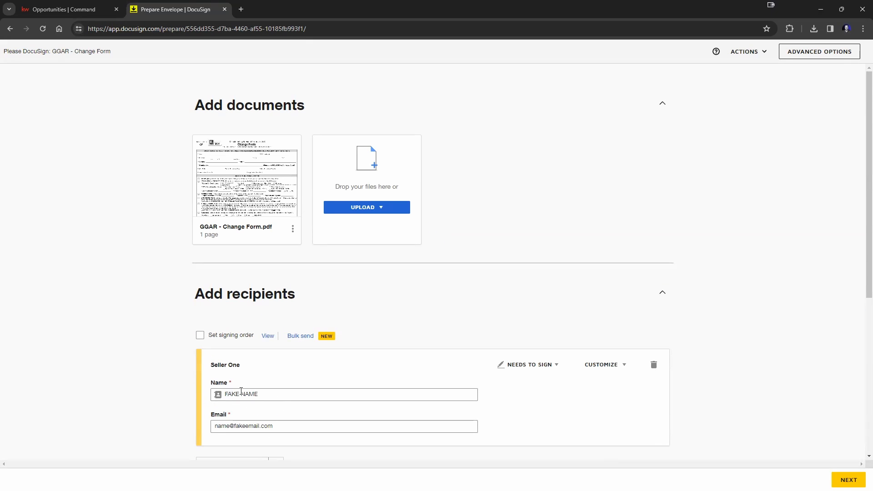
Step: Scroll through the envelope's document and Seller One recipient settings
scroll(227, 384, down, 1)
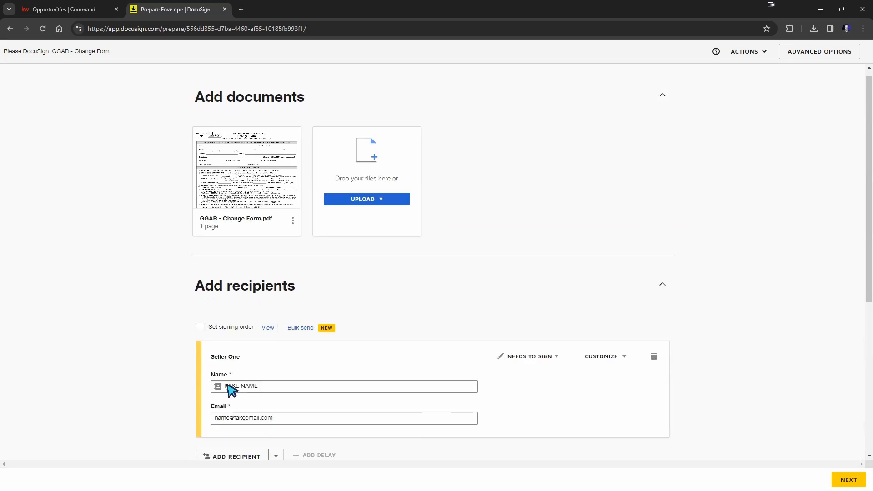
scroll(231, 389, down, 2)
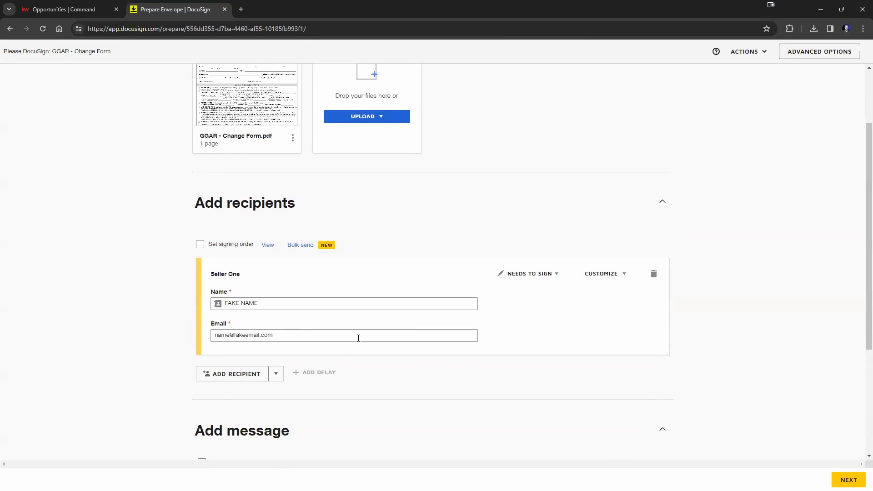
scroll(350, 346, up, 2)
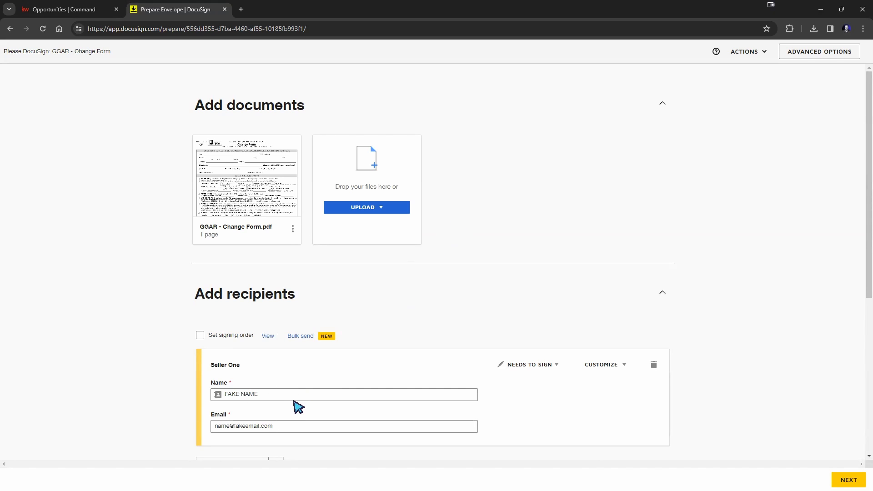
scroll(295, 398, down, 2)
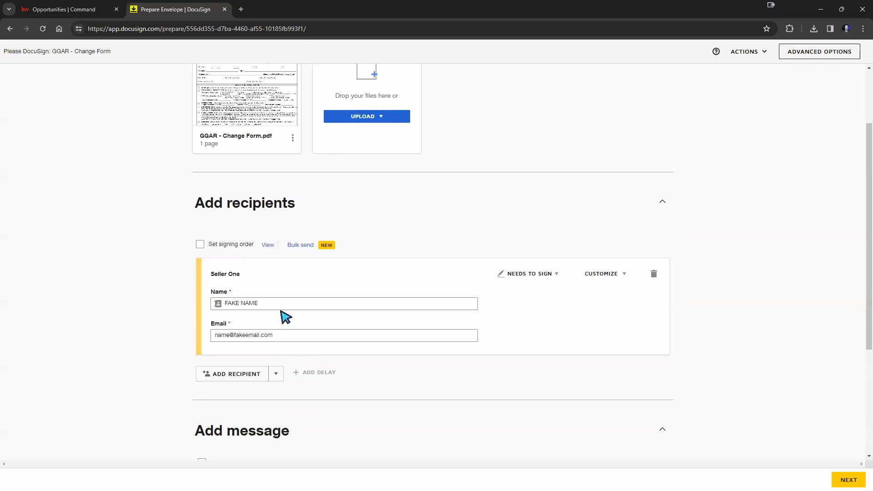
scroll(400, 275, up, 1)
scroll(409, 273, up, 1)
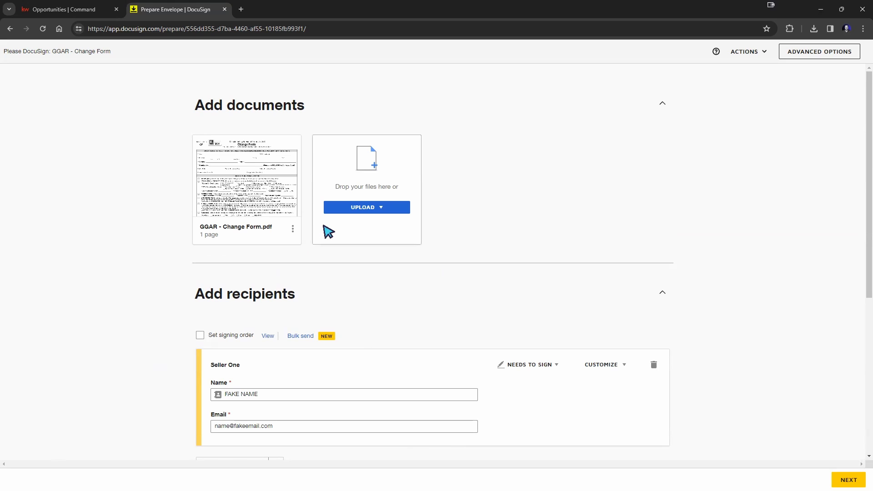
Step: Preview GGAR - Change Form.pdf, close it, and bring up the UPLOAD options
mouse_move(259, 200)
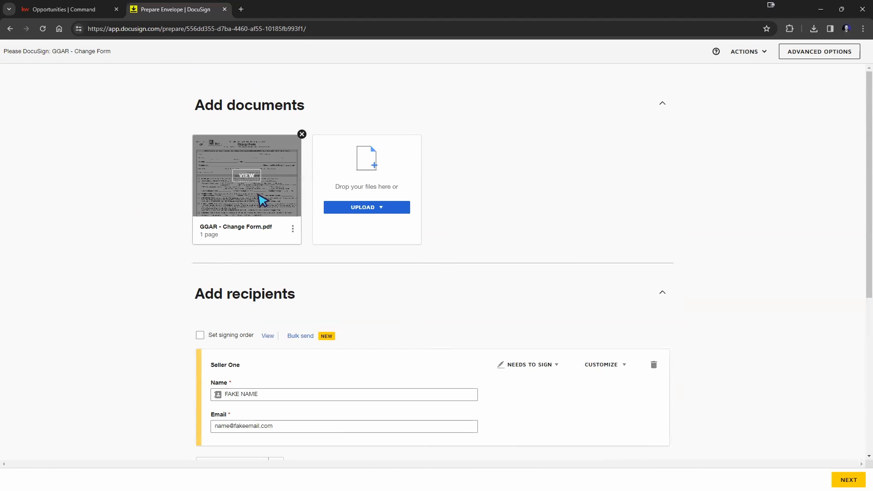
click(246, 177)
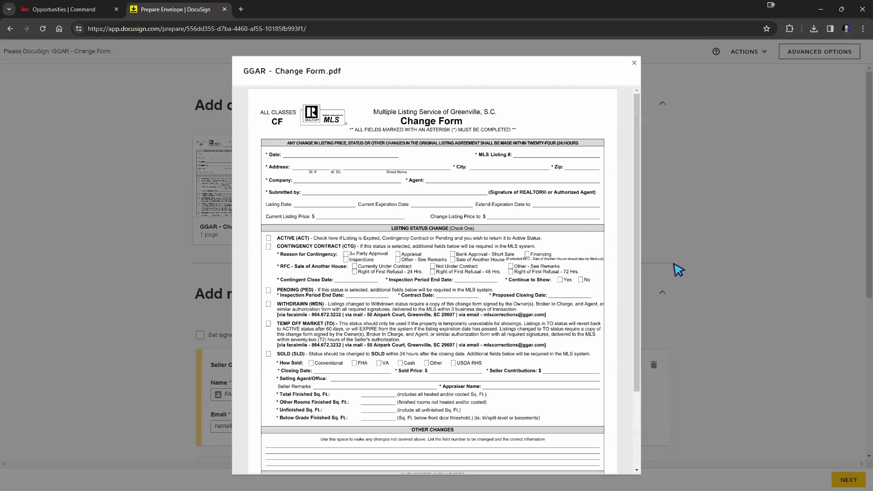
scroll(457, 200, down, 3)
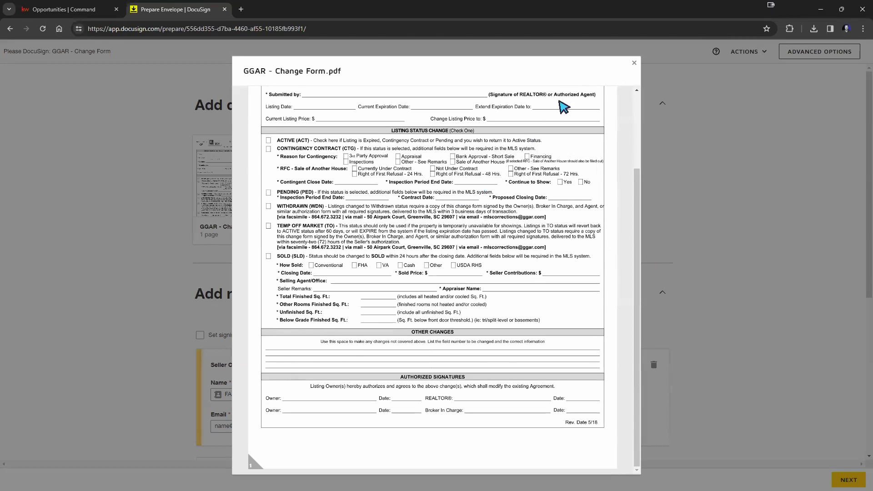
click(634, 62)
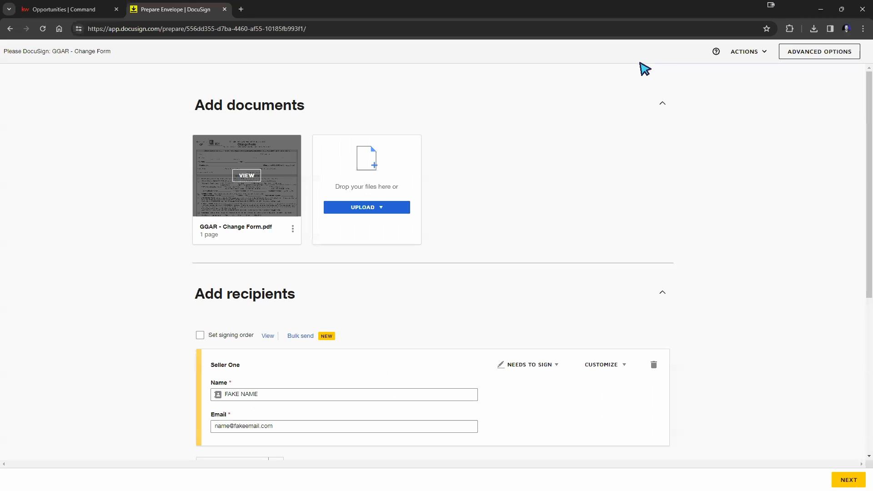
click(368, 208)
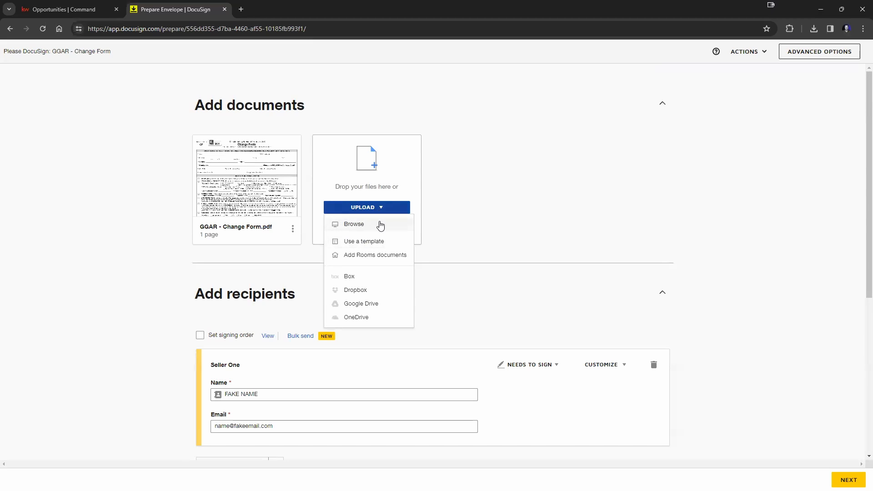
Step: Add the GGAR - Commercial Industrial Data Input Form from Room Docs and preview it
click(369, 257)
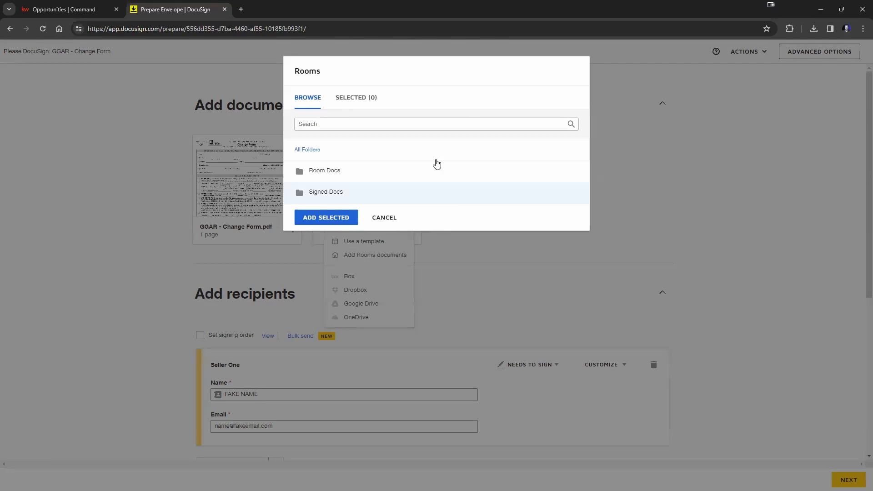
click(330, 173)
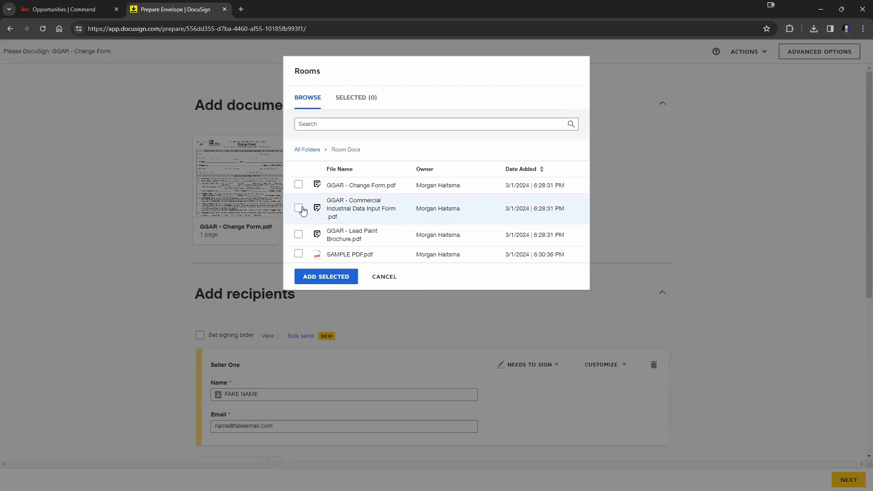
click(299, 207)
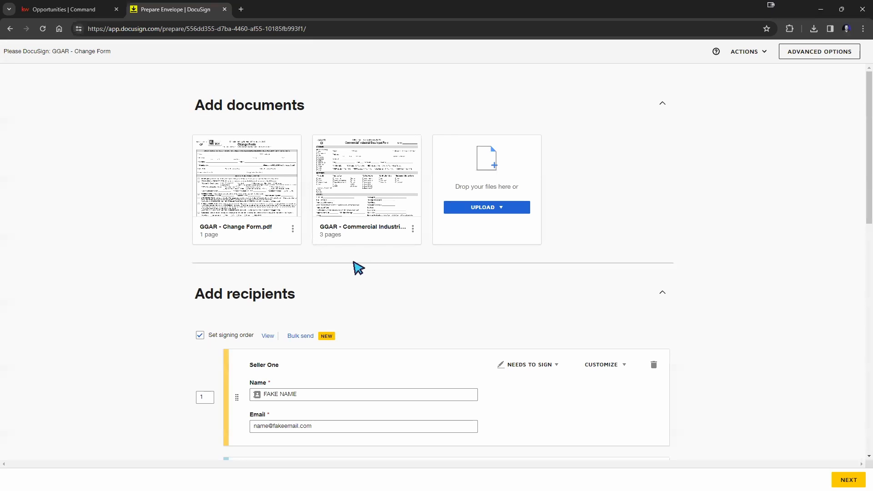
click(369, 177)
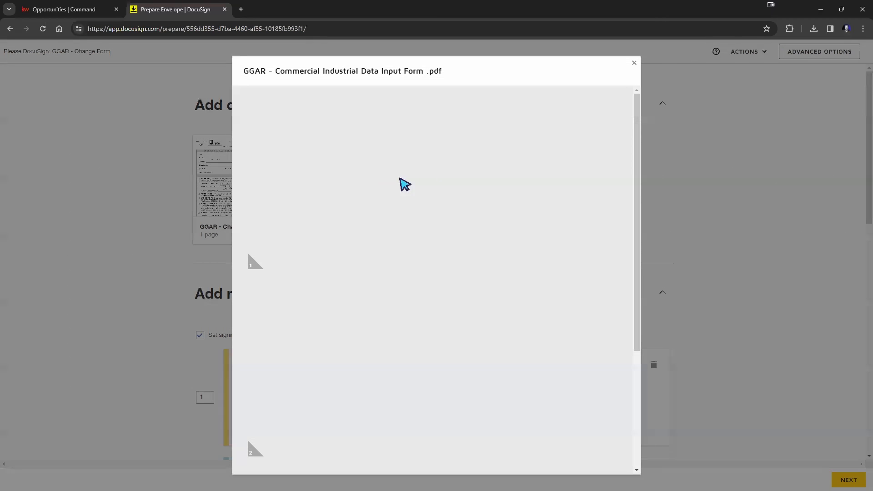
scroll(467, 181, down, 20)
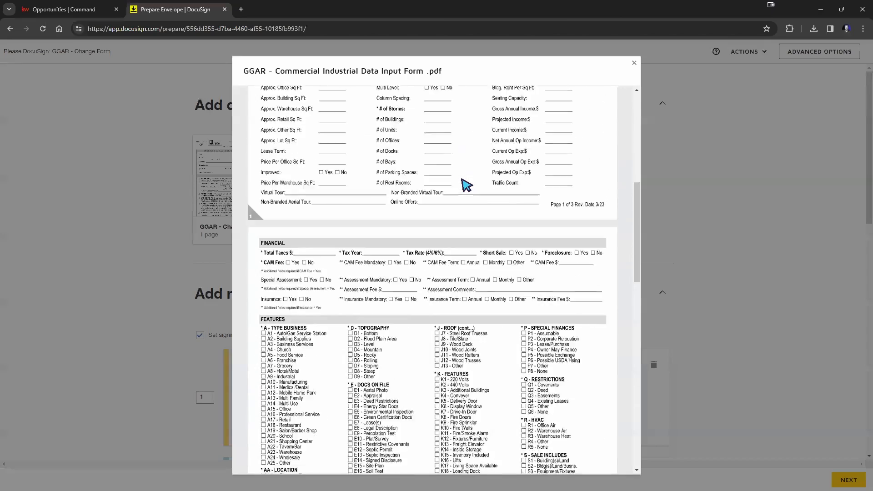
click(636, 63)
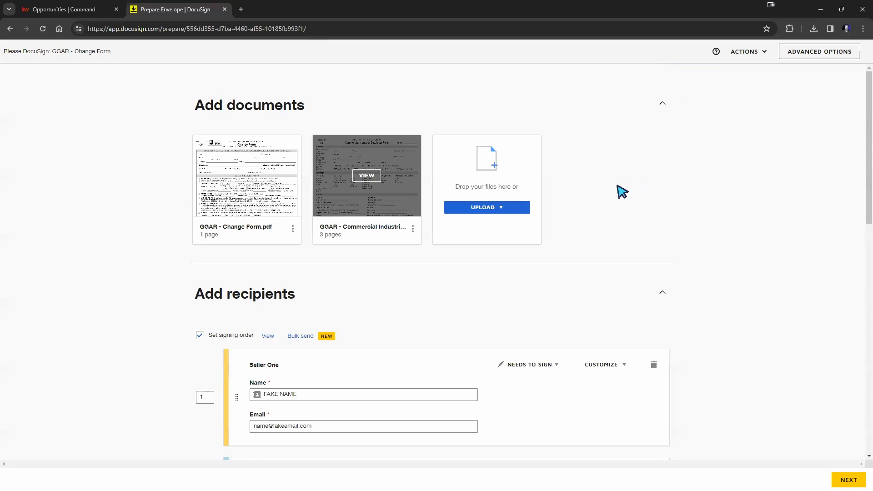
scroll(621, 192, down, 6)
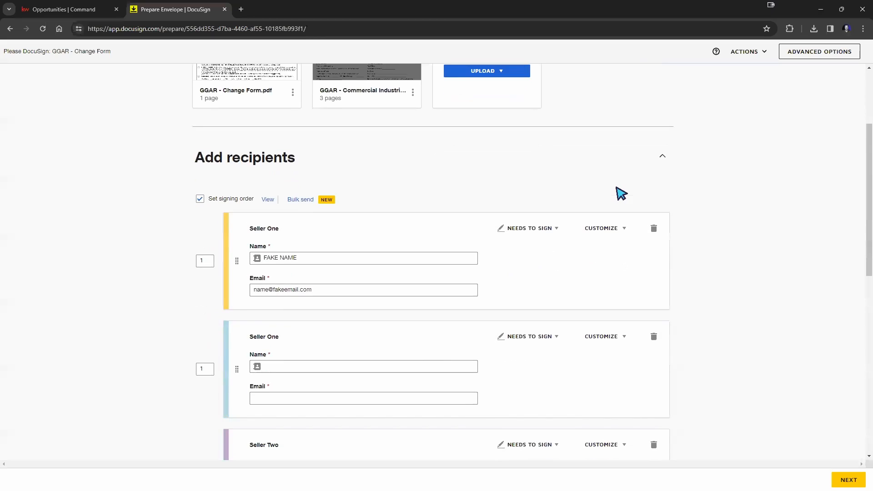
Step: Delete the blank Seller One, Seller Two and Listing Agent recipient cards, confirming each deletion
scroll(621, 191, down, 1)
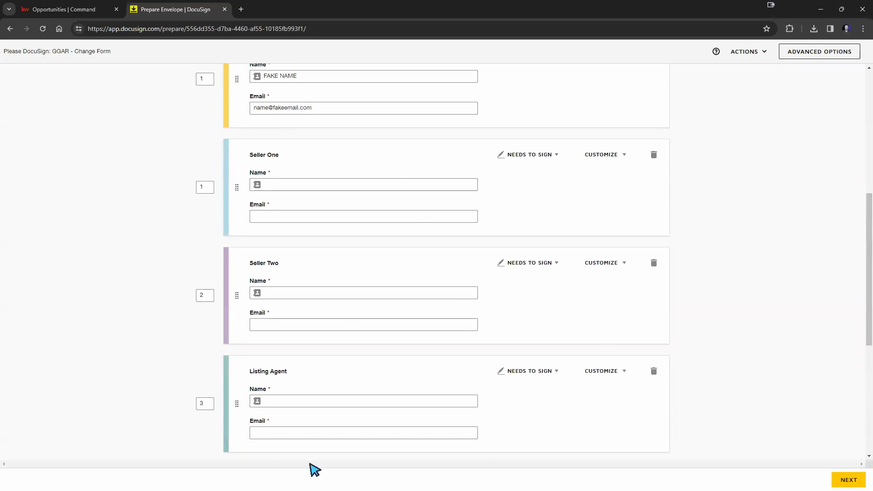
scroll(530, 350, up, 7)
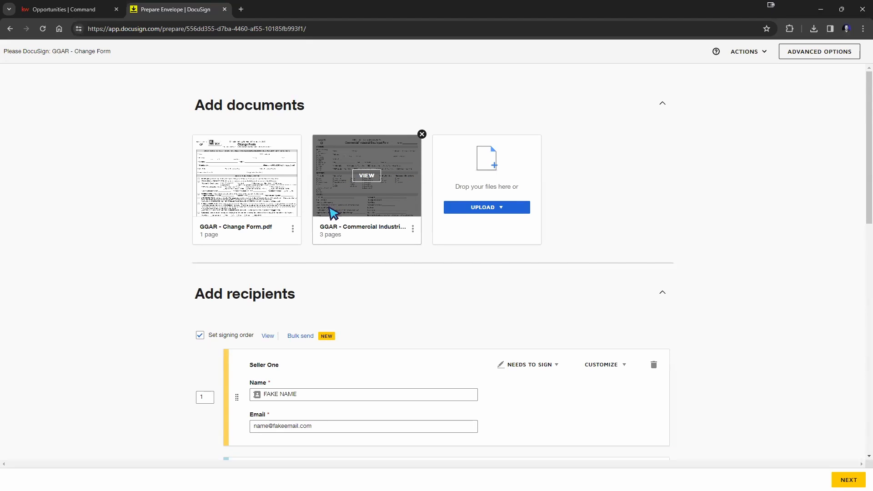
scroll(721, 228, down, 7)
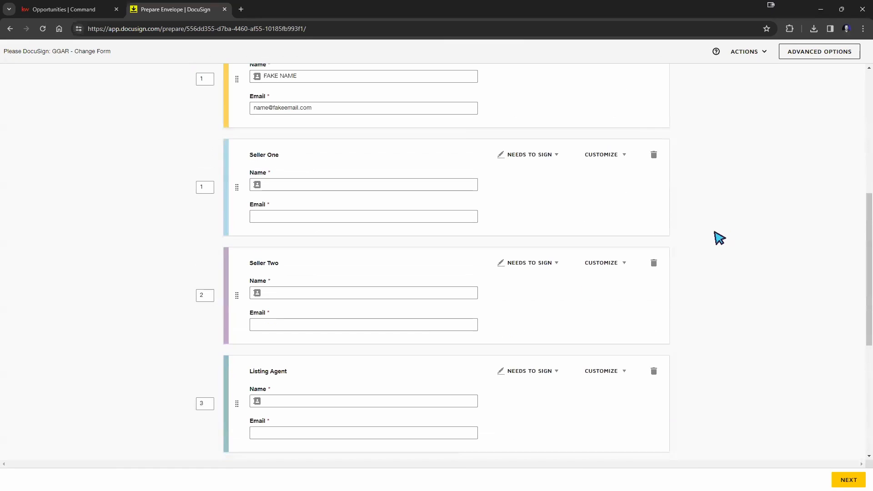
click(654, 154)
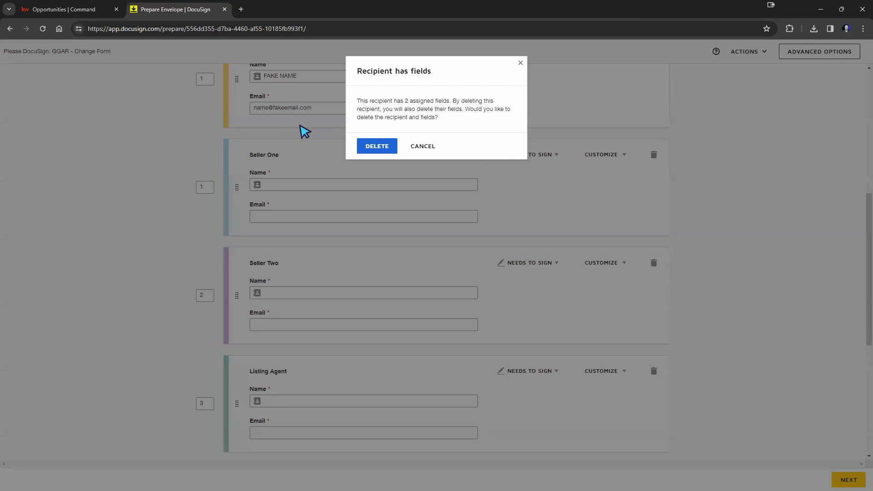
click(364, 146)
click(653, 155)
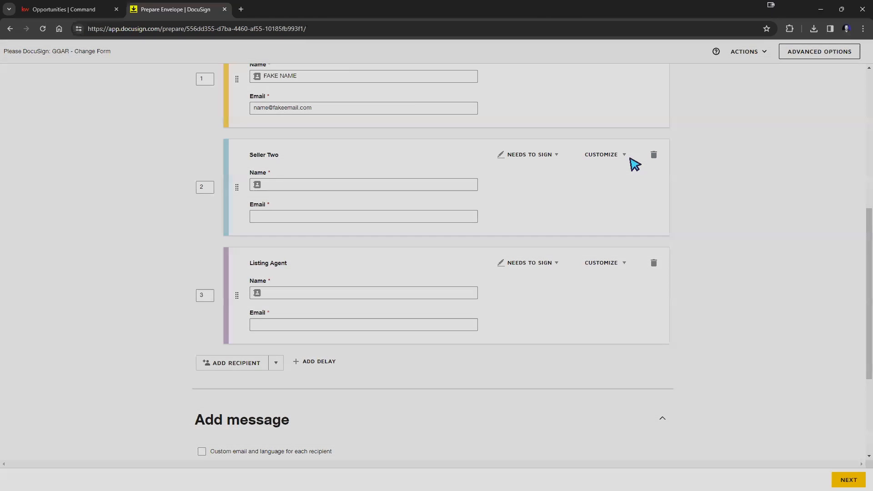
click(377, 150)
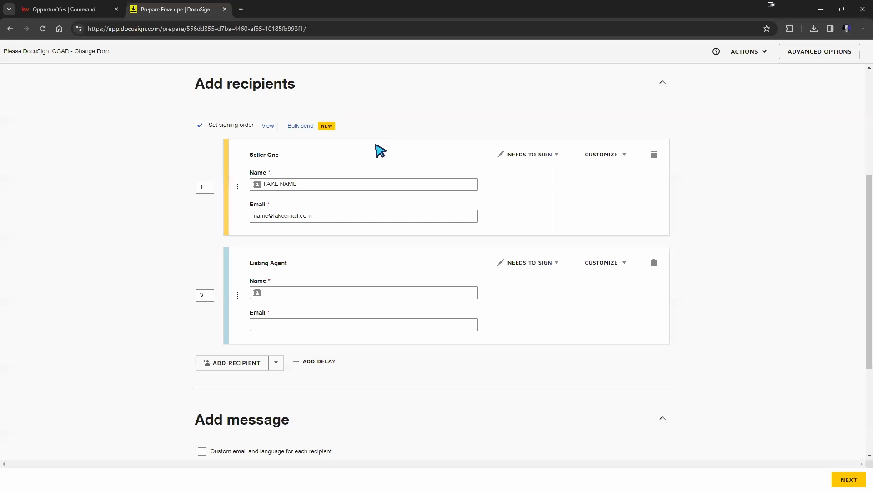
click(653, 263)
click(389, 150)
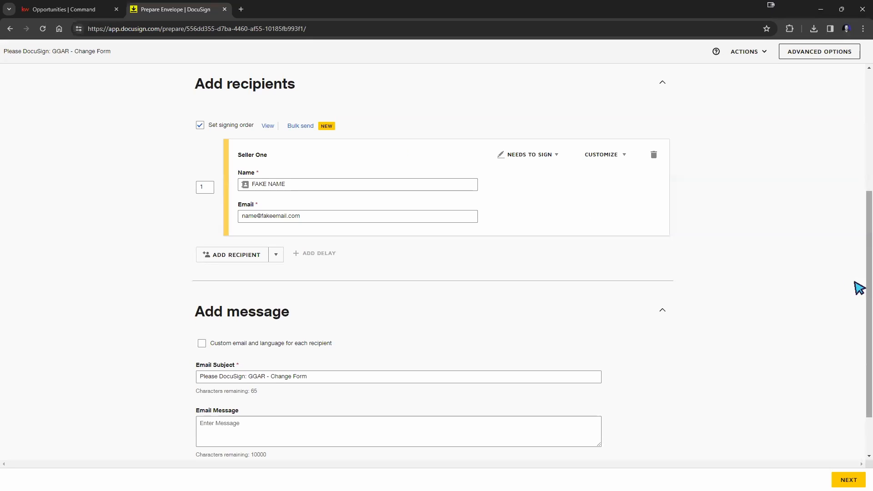
scroll(778, 242, up, 2)
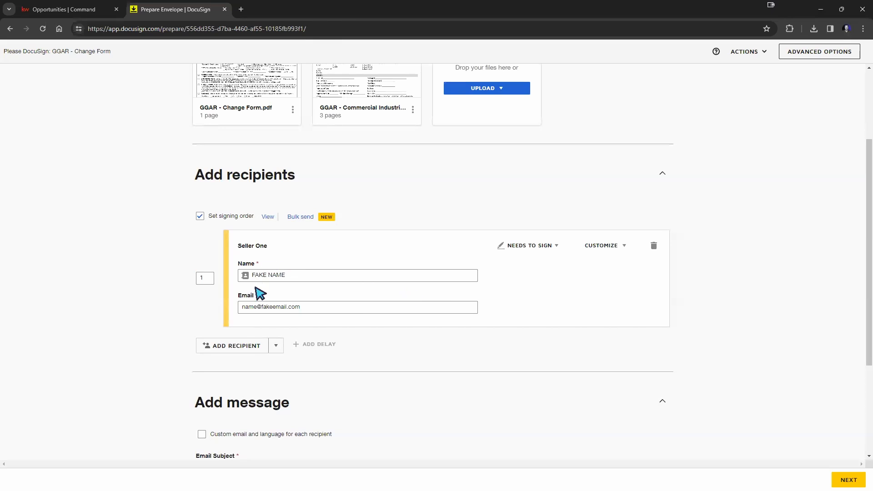
Step: Add a second recipient, filling its name and e-mail from a saved contact suggestion
click(227, 351)
click(720, 340)
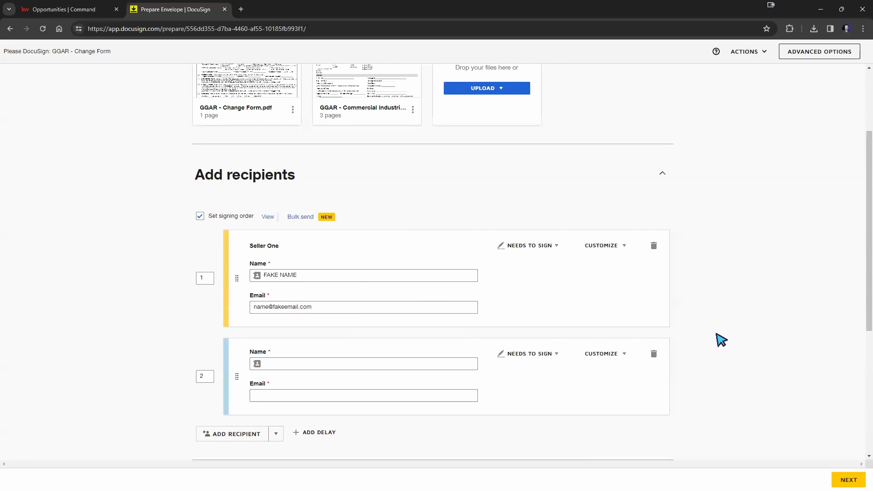
click(330, 362)
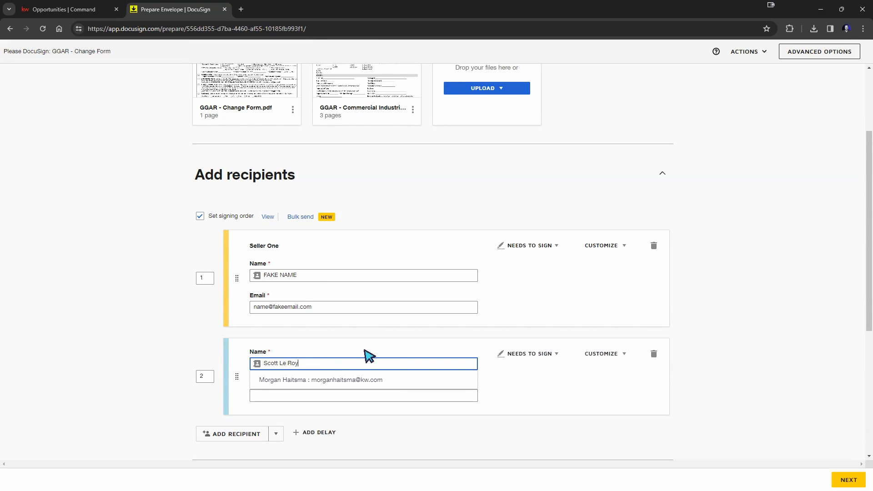
click(314, 362)
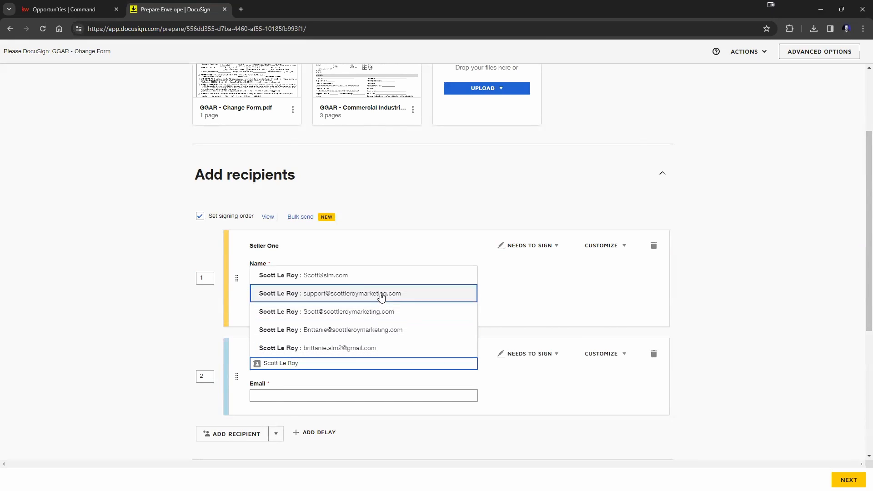
click(368, 295)
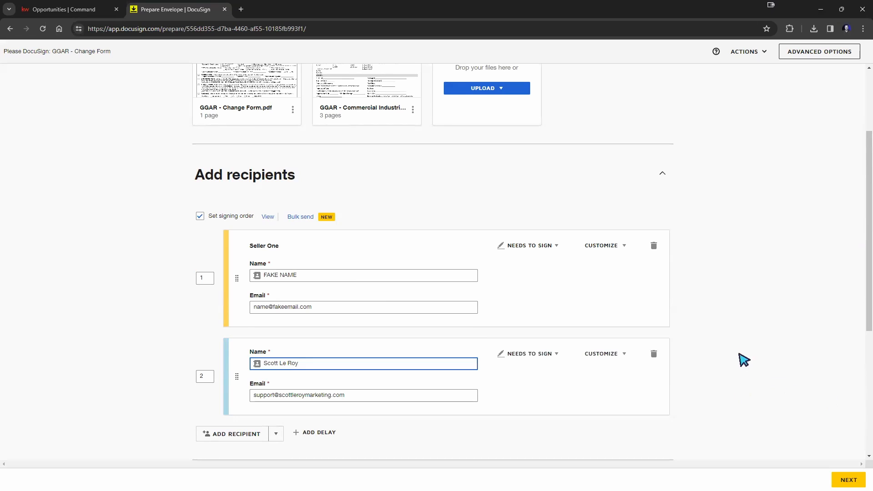
click(756, 351)
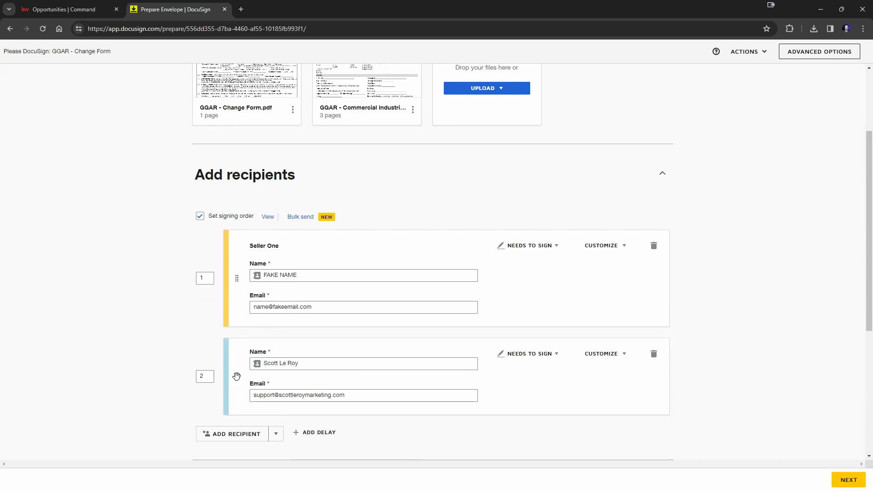
Step: Drag the new recipient above Seller One and set Seller One's signing order to 2
drag(236, 375, 231, 260)
drag(234, 376, 234, 289)
drag(236, 376, 237, 271)
click(205, 278)
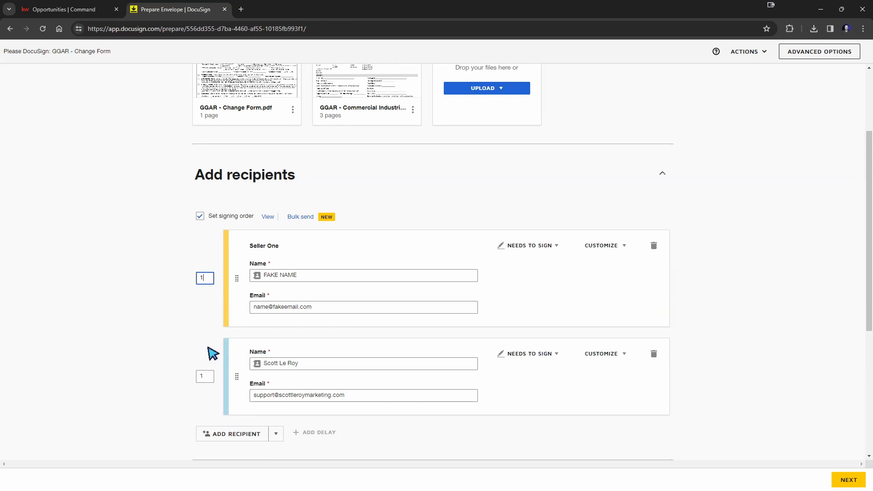
click(208, 379)
click(206, 280)
text(2)
click(152, 316)
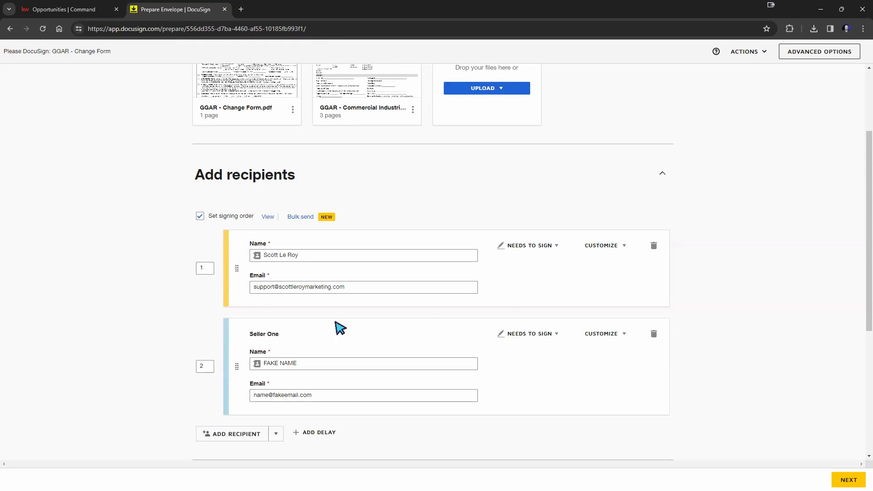
Step: Review the NEEDS TO SIGN role list and CUSTOMIZE options without changing anything
click(551, 247)
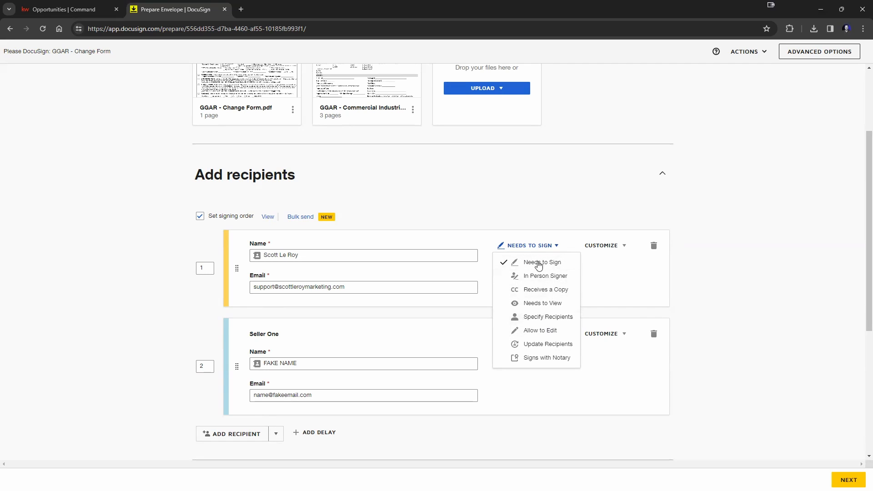
click(604, 290)
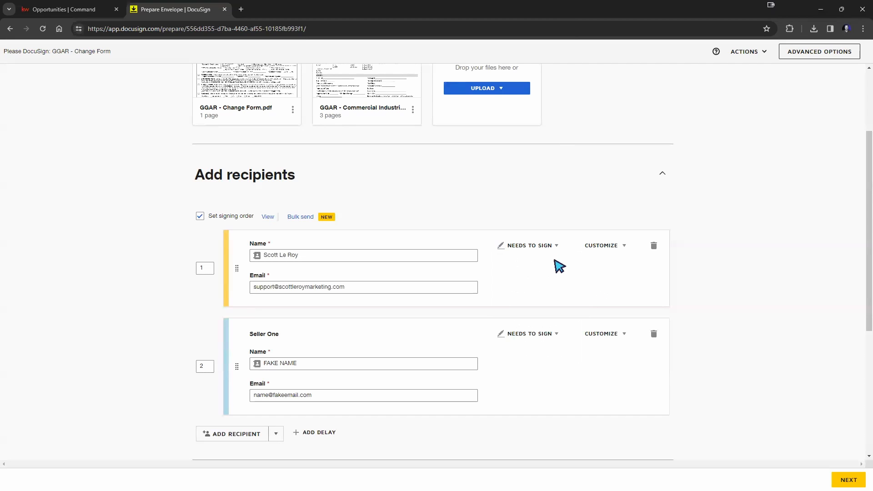
click(617, 249)
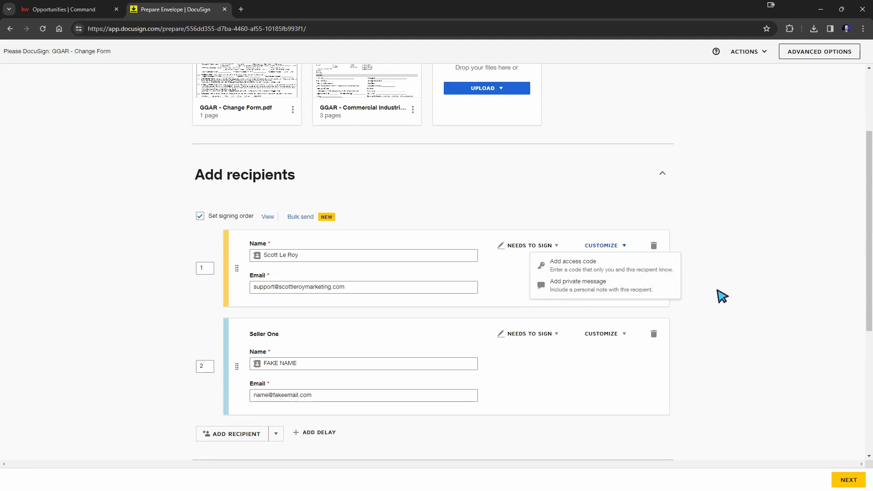
click(720, 297)
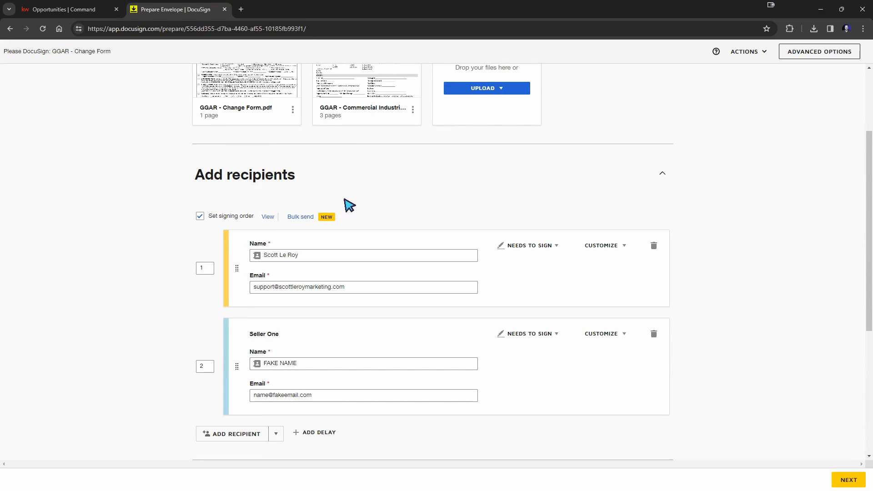
click(292, 218)
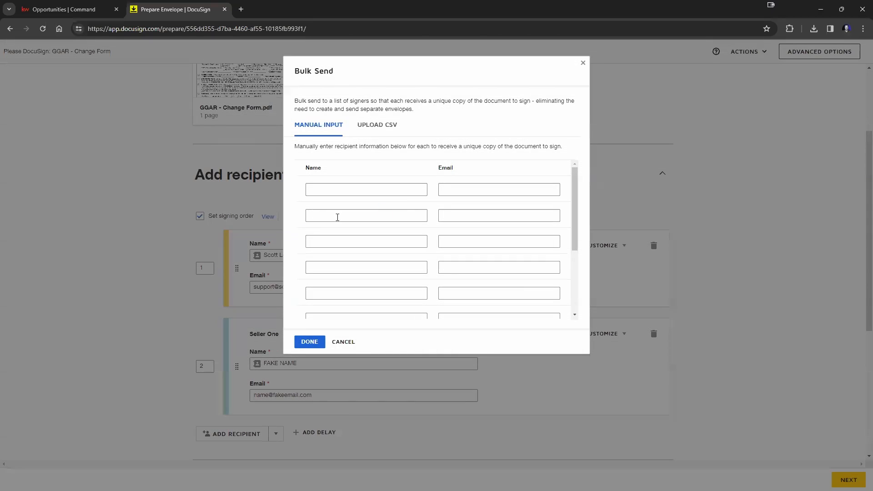
click(400, 189)
key(Tab)
click(411, 216)
scroll(464, 210, down, 3)
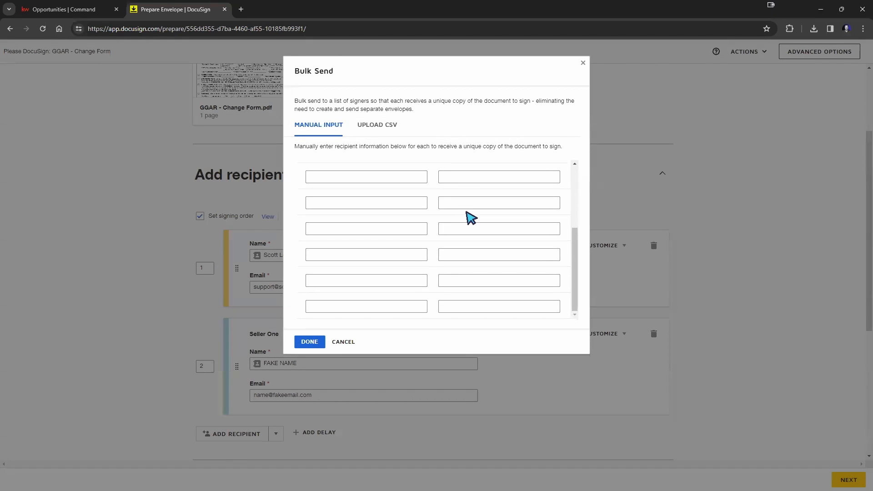
click(355, 349)
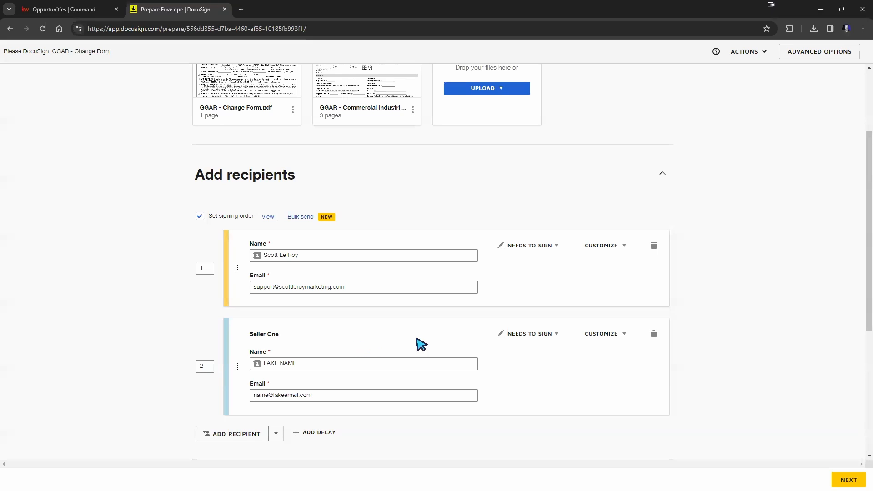
Step: Move Seller One back to first in the signing order, with the other recipient at 2
scroll(736, 252, down, 3)
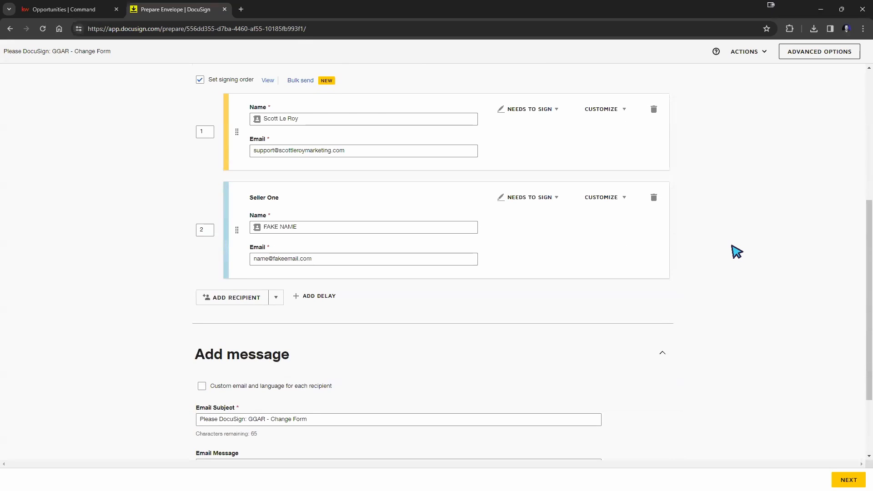
scroll(736, 251, up, 2)
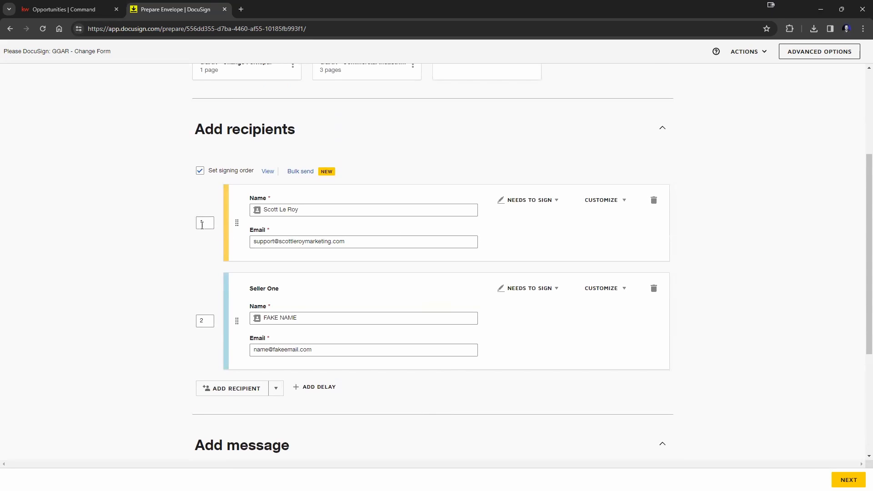
click(206, 320)
drag(234, 318, 257, 211)
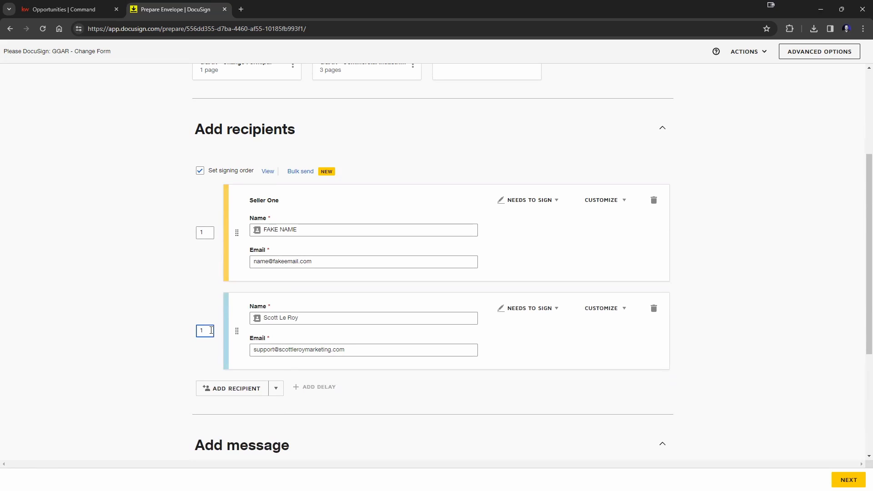
text(2)
Step: Open the Email Message section, then continue to the add-fields page
scroll(733, 313, down, 4)
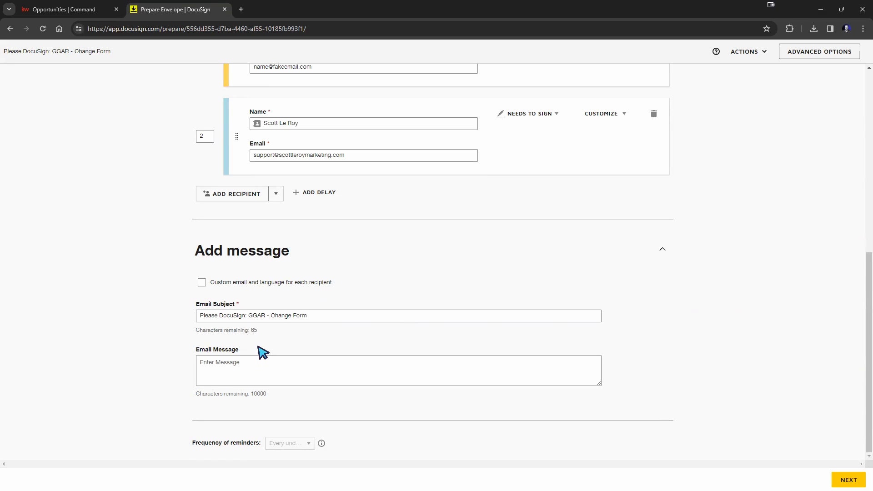
click(238, 365)
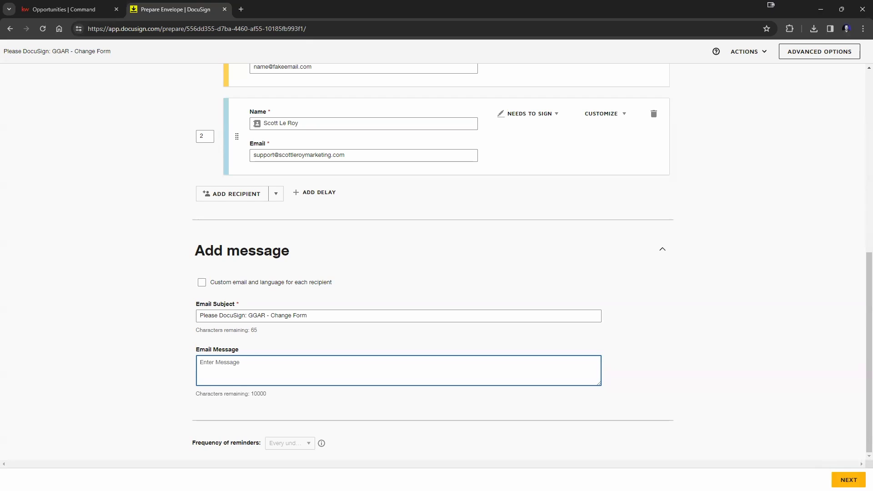
click(848, 479)
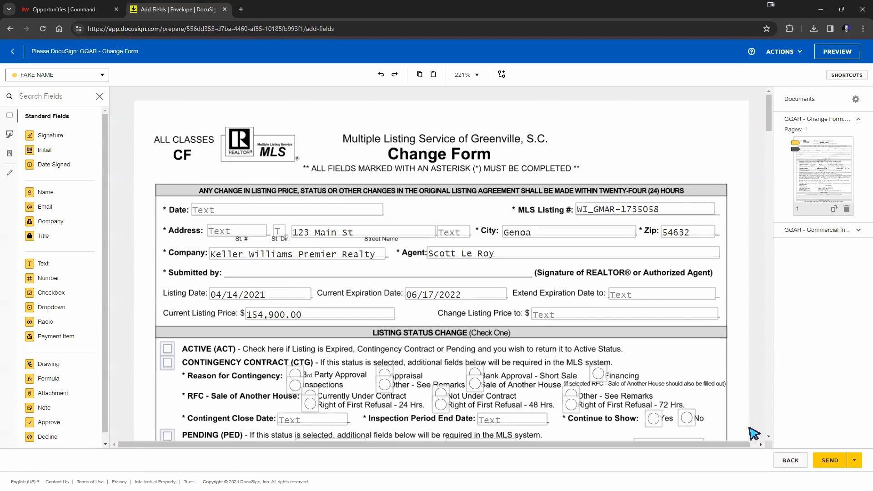
Step: Scroll through the envelope documents back to the top of GGAR - Change Form page 1
scroll(587, 236, down, 7)
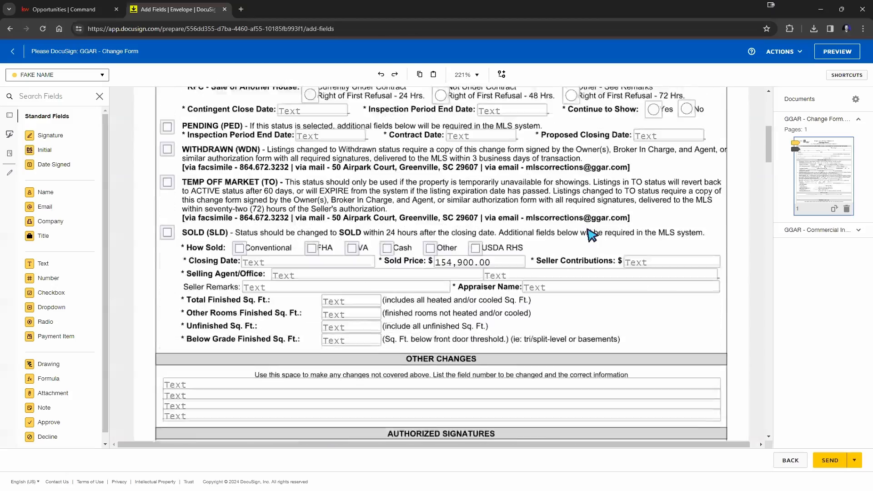
scroll(591, 234, down, 20)
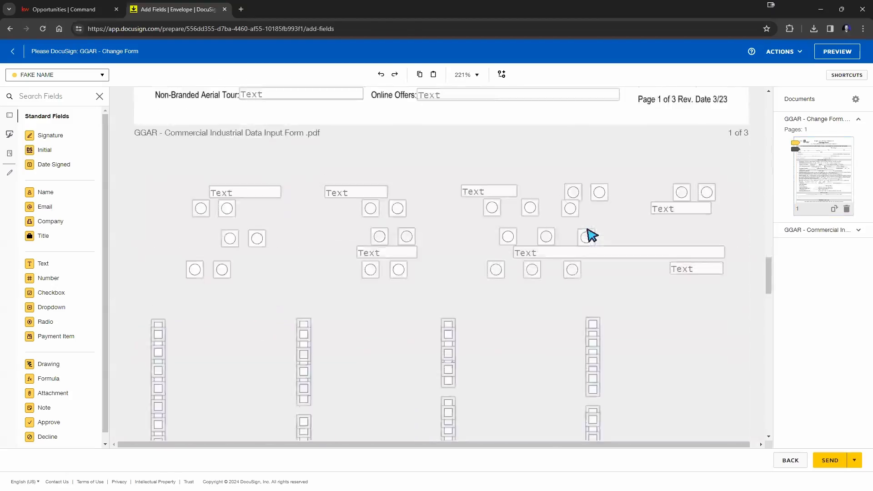
scroll(591, 234, down, 20)
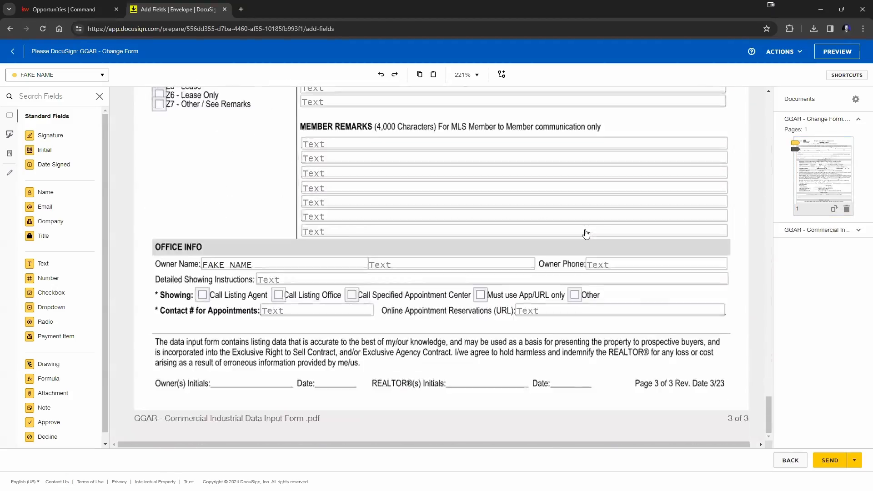
scroll(588, 235, up, 20)
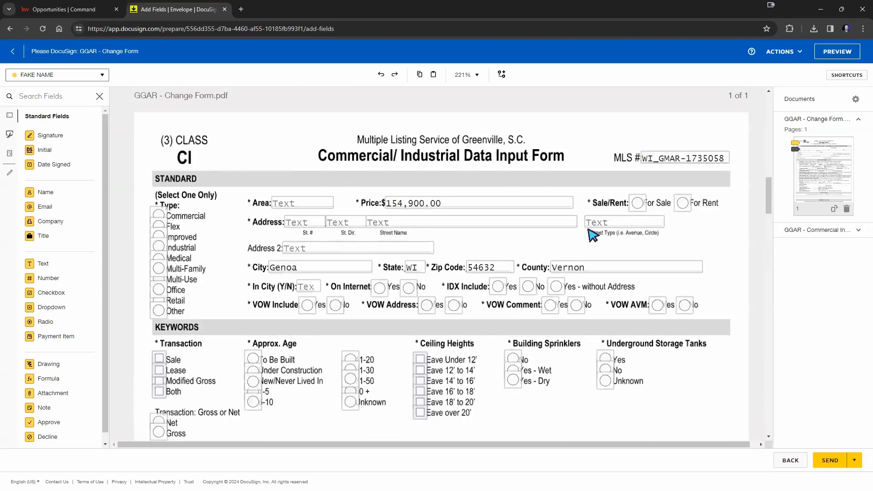
scroll(591, 234, up, 20)
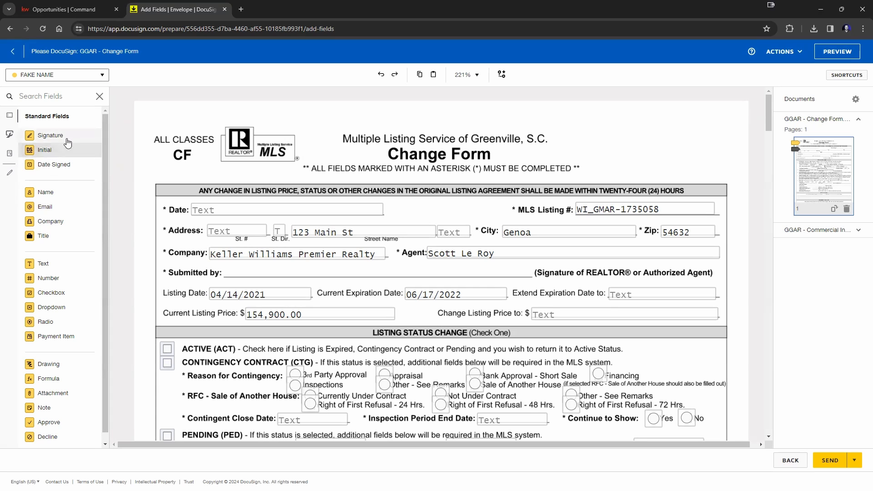
Step: Place Seller One's signature field on the title line and a checkbox near the title
mouse_move(63, 138)
mouse_down()
mouse_move(116, 133)
mouse_move(386, 176)
mouse_move(835, 193)
mouse_move(424, 203)
mouse_move(434, 203)
mouse_up()
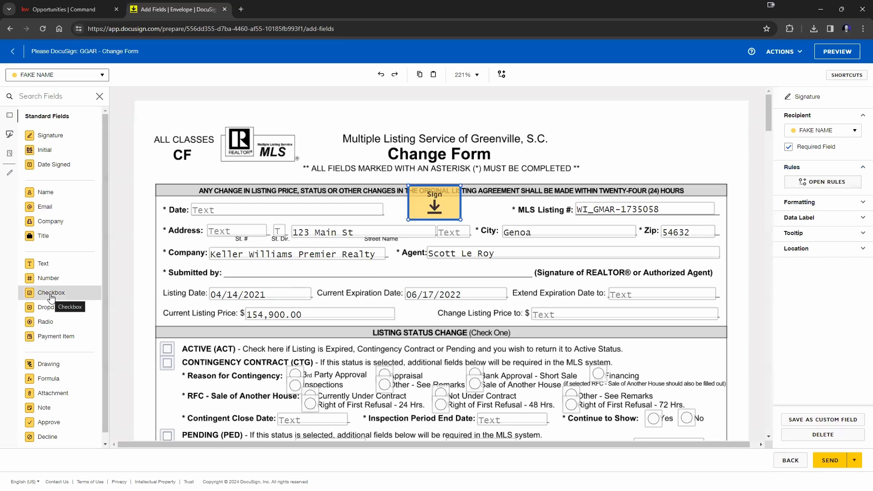
drag(52, 299, 616, 148)
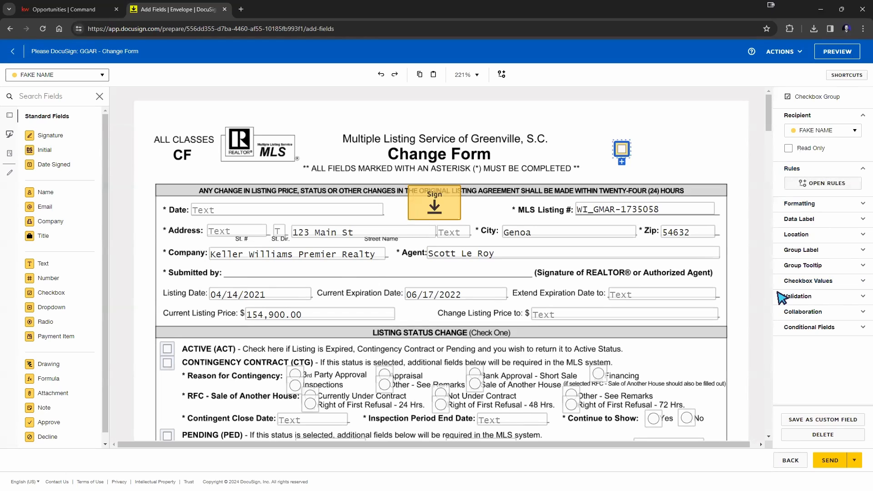
click(428, 198)
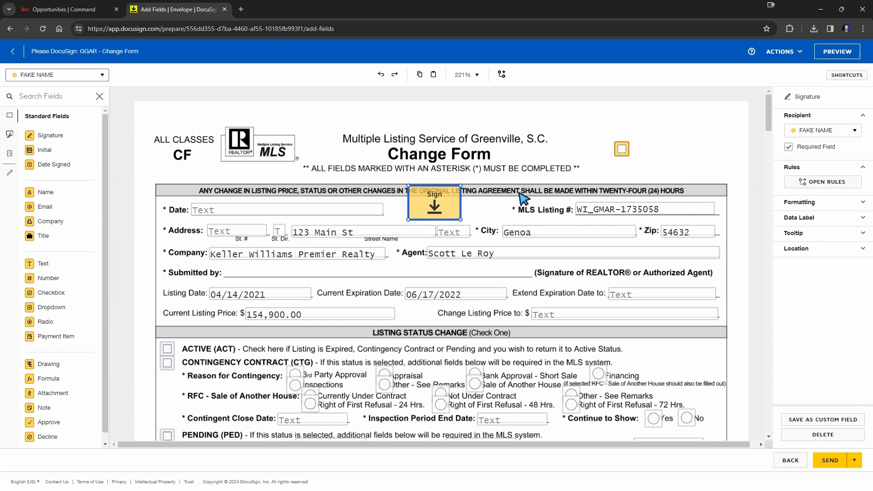
drag(448, 210, 339, 116)
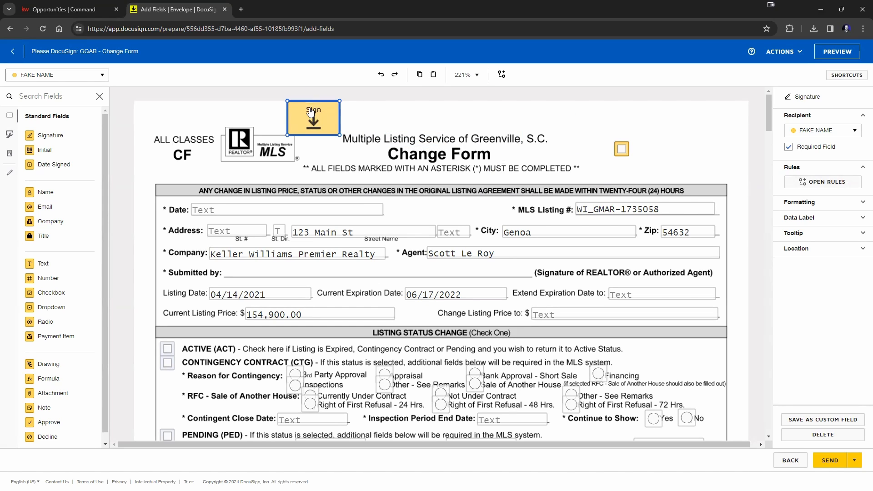
Step: Switch to the second recipient and place their signature field beside the first one
click(35, 76)
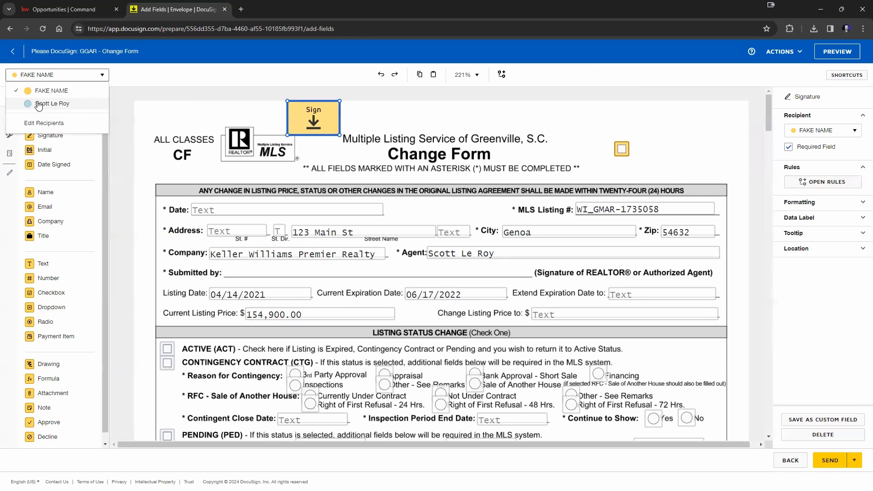
click(38, 104)
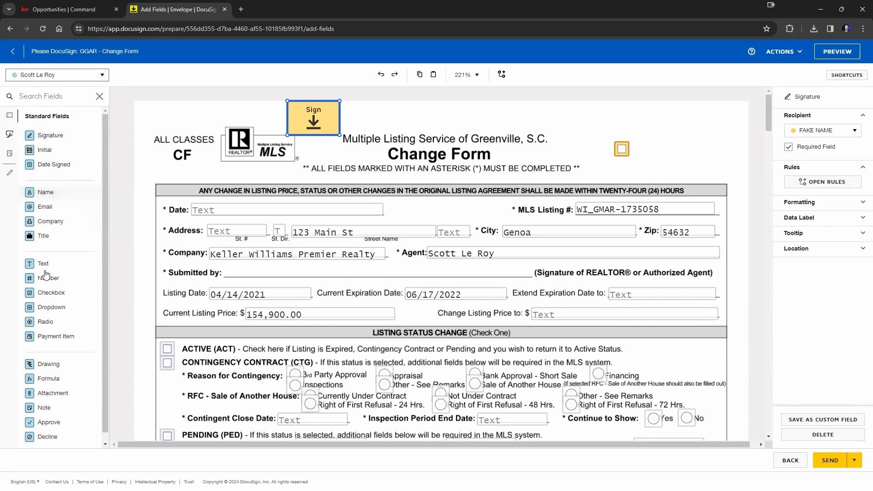
click(44, 136)
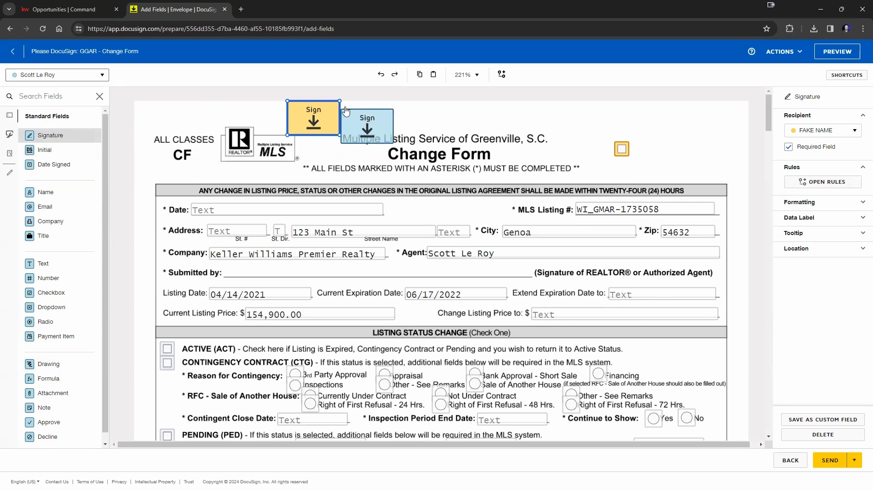
click(368, 111)
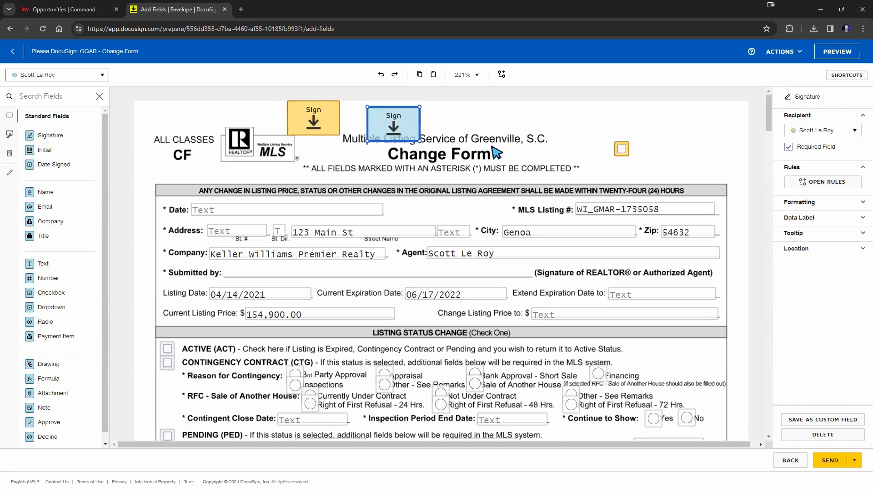
drag(318, 119, 324, 125)
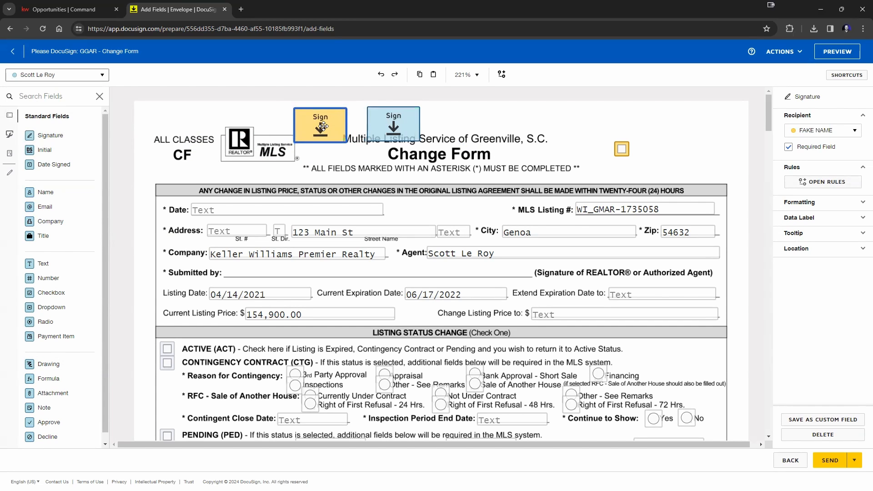
click(498, 128)
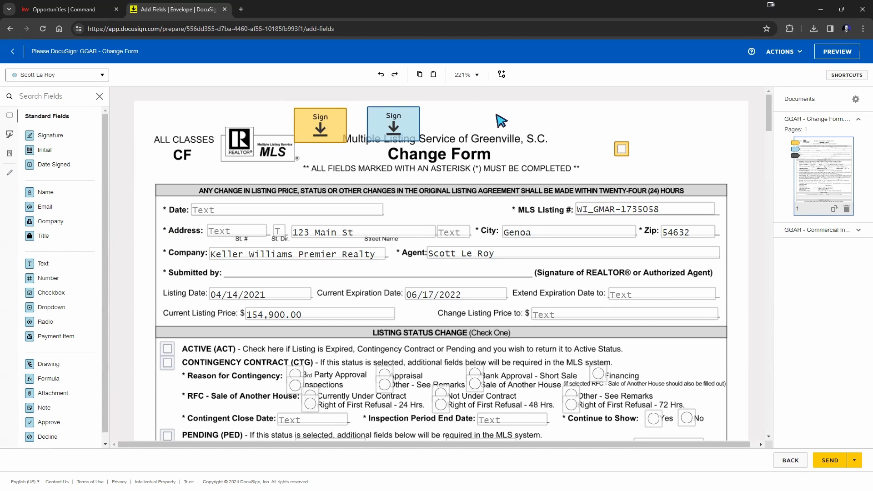
Step: Uncheck Required Field on both recipients' signature fields
click(331, 130)
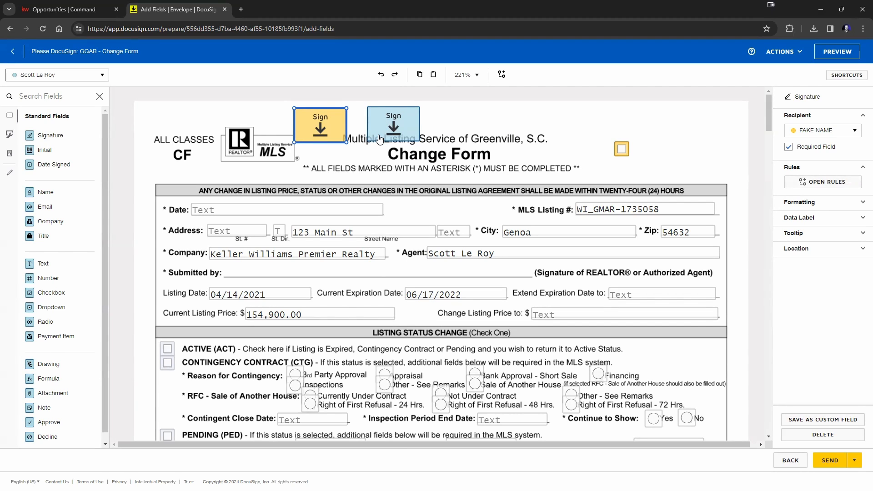
click(788, 148)
click(414, 123)
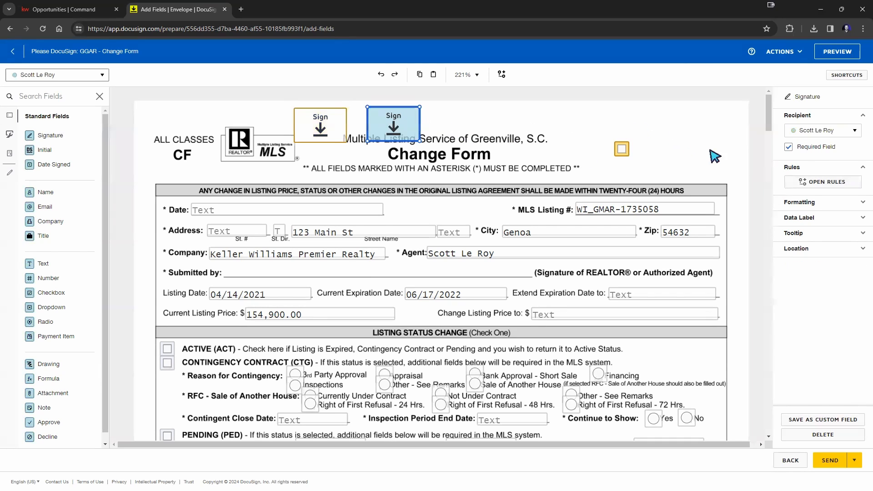
click(789, 148)
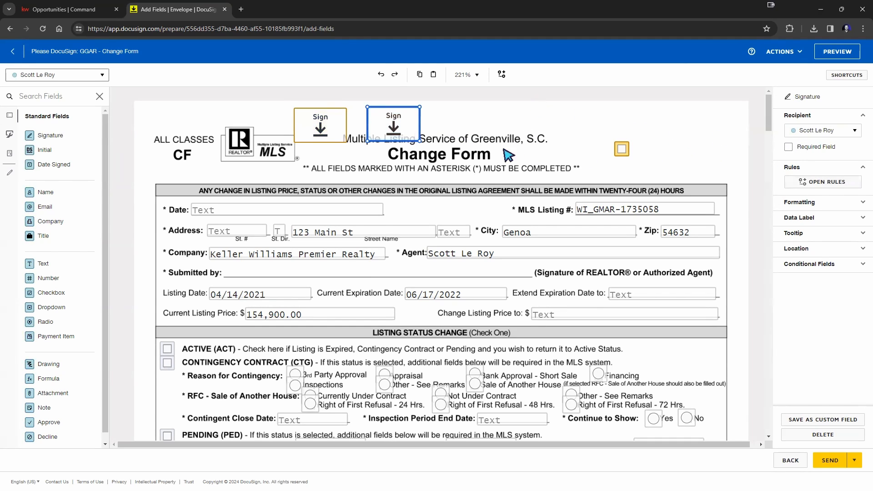
click(517, 115)
Step: Move both signature fields to the page's top right, with the checkbox just below
drag(400, 124, 695, 119)
drag(292, 124, 590, 119)
click(683, 159)
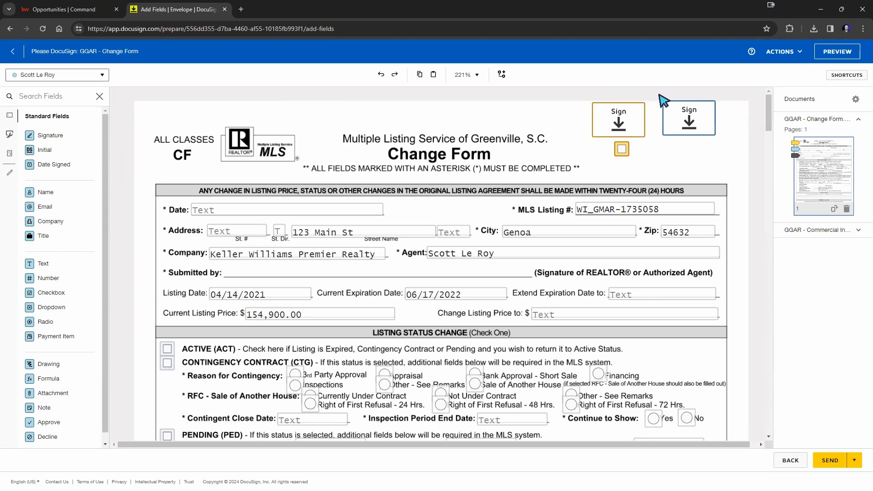
drag(623, 151, 661, 164)
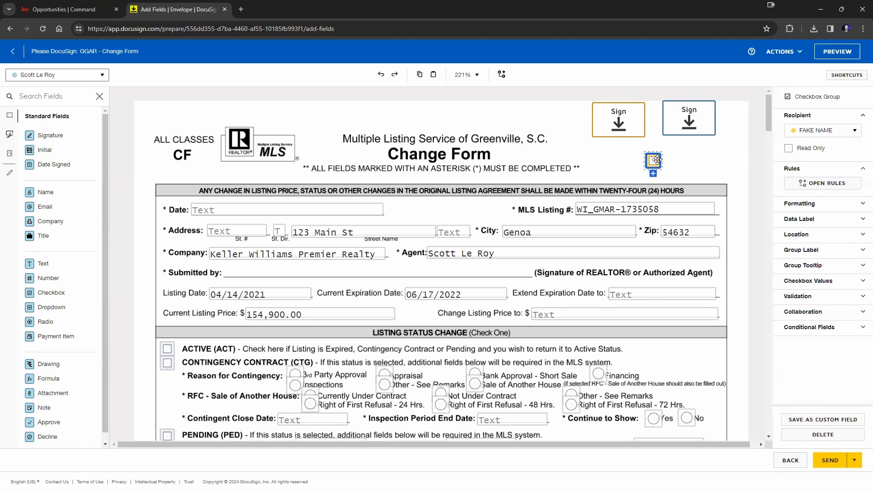
click(689, 150)
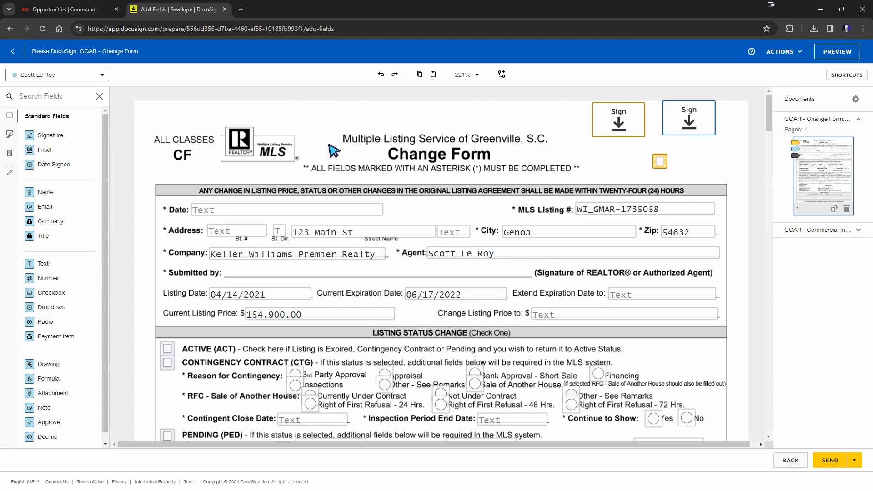
Step: Enter 3/1/2024 in the Change Form's Date field
click(288, 208)
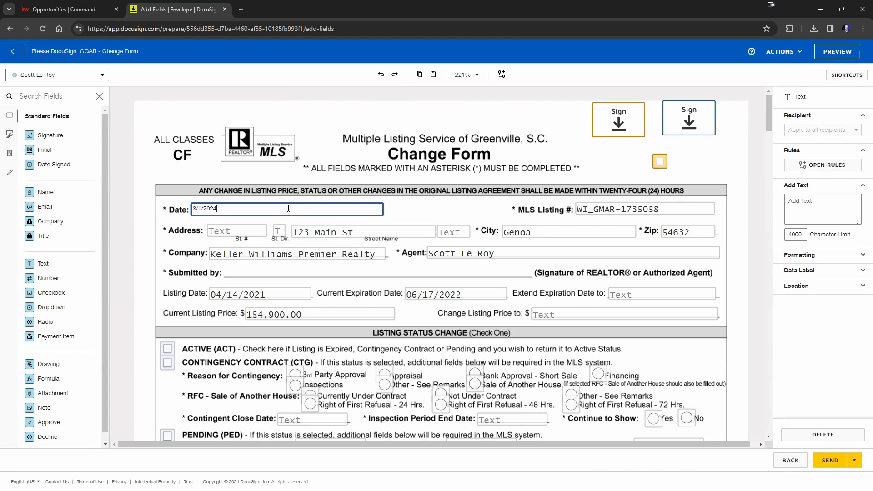
click(325, 150)
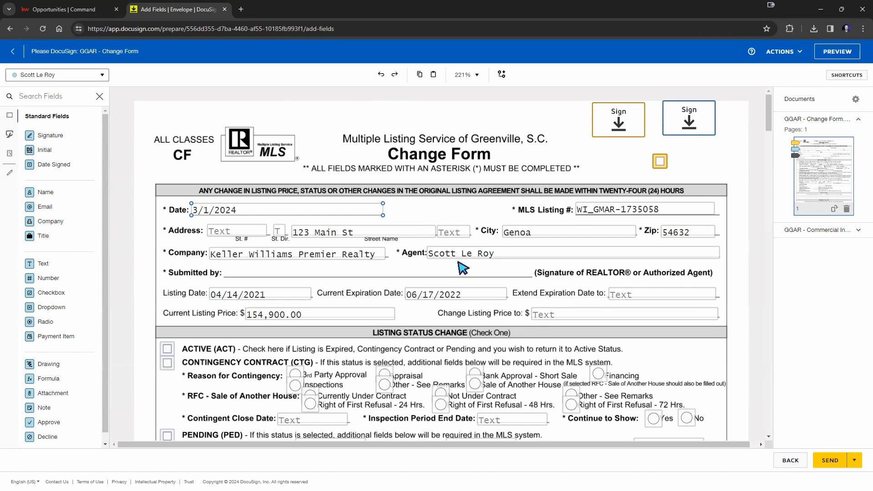
click(842, 52)
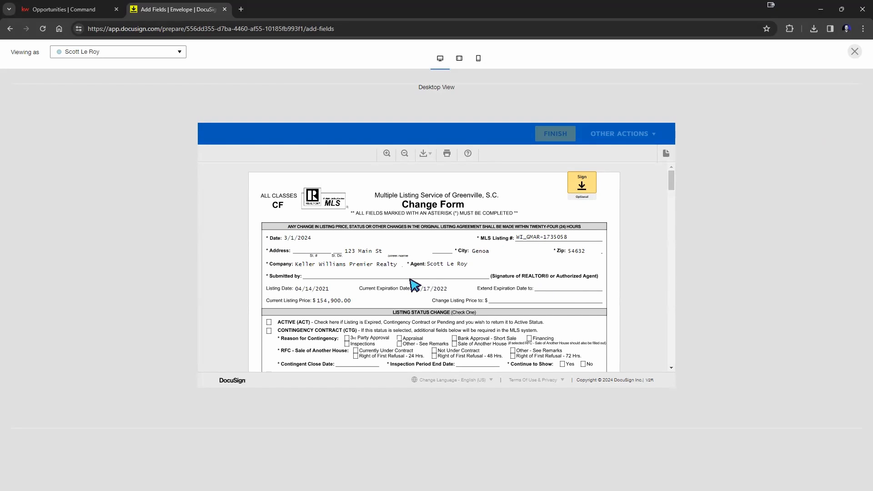
scroll(413, 283, down, 1)
scroll(413, 282, up, 1)
click(112, 52)
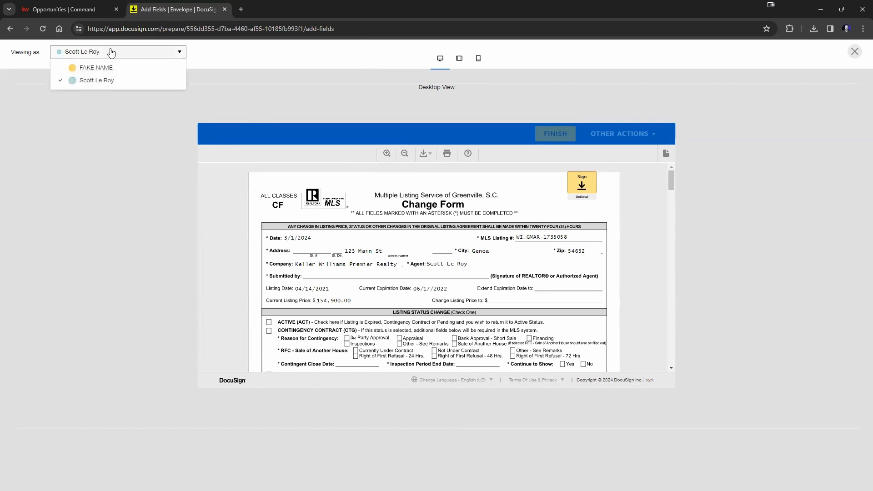
click(105, 69)
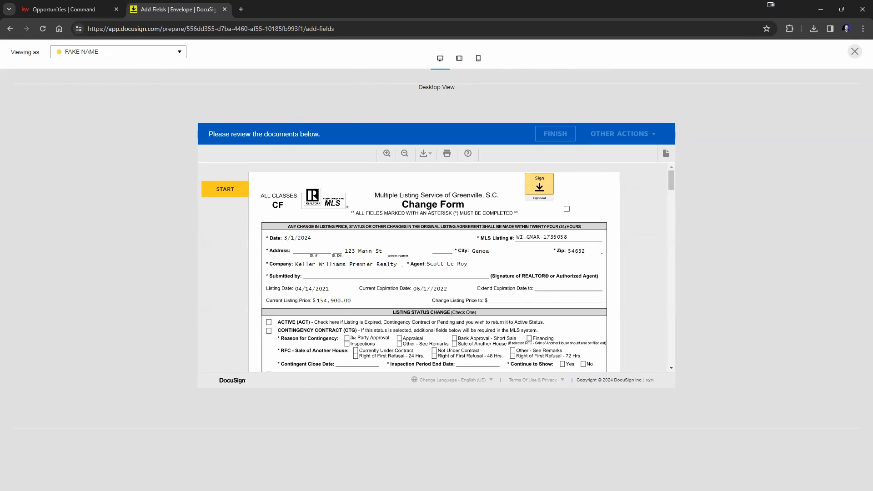
click(221, 192)
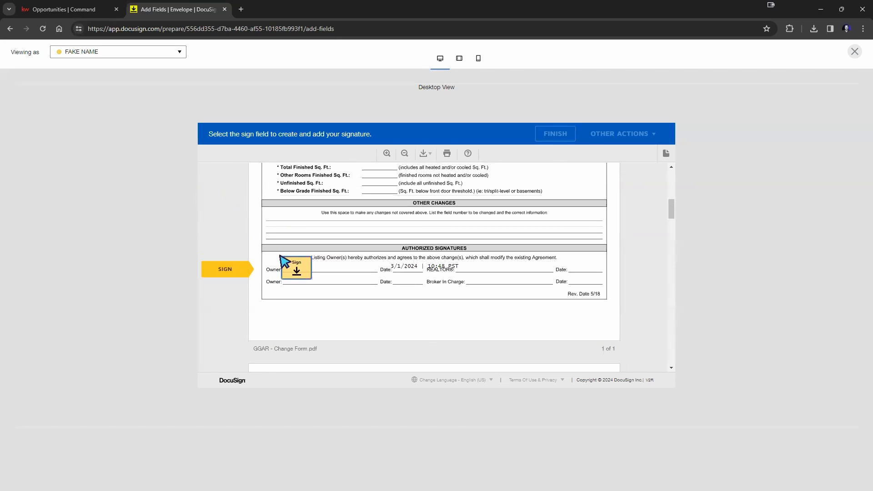
click(287, 271)
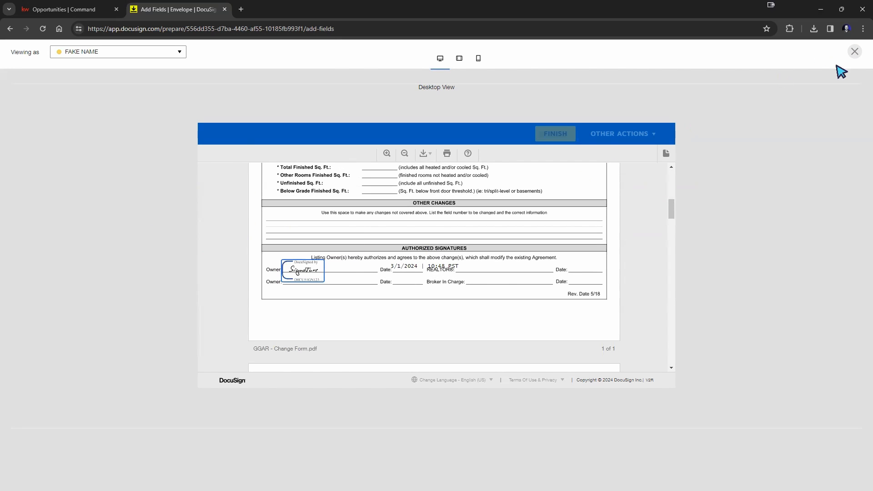
click(854, 51)
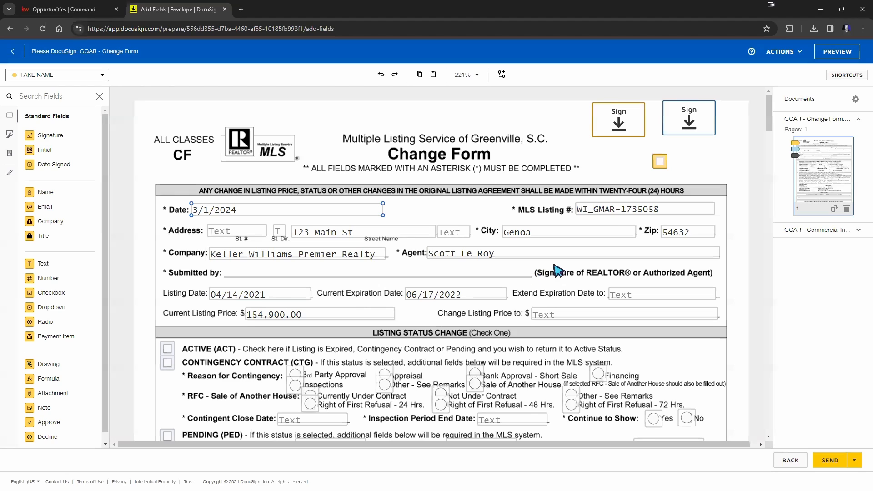
Step: Clear the typed date from the Change Form's Date field
click(745, 164)
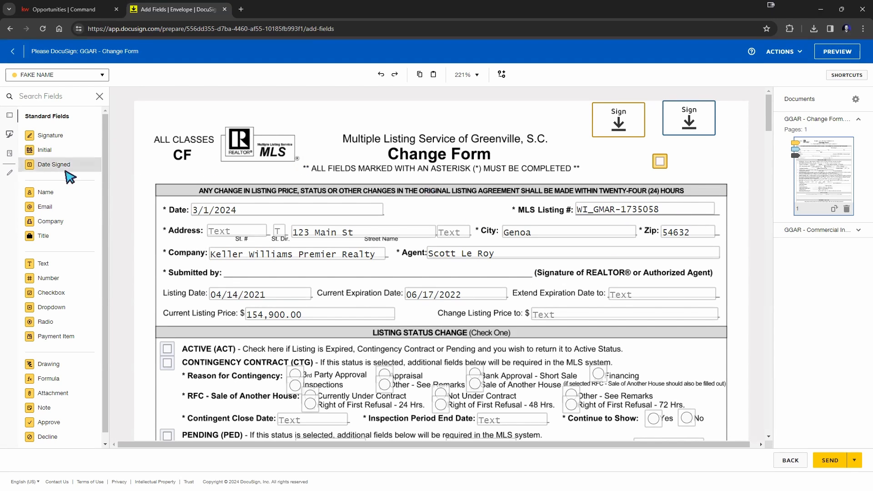
scroll(76, 213, down, 1)
scroll(516, 223, down, 2)
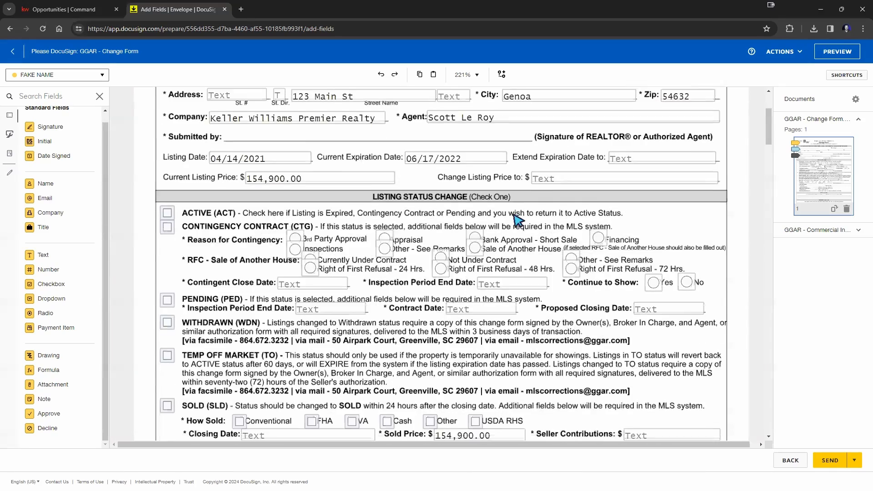
scroll(518, 221, up, 2)
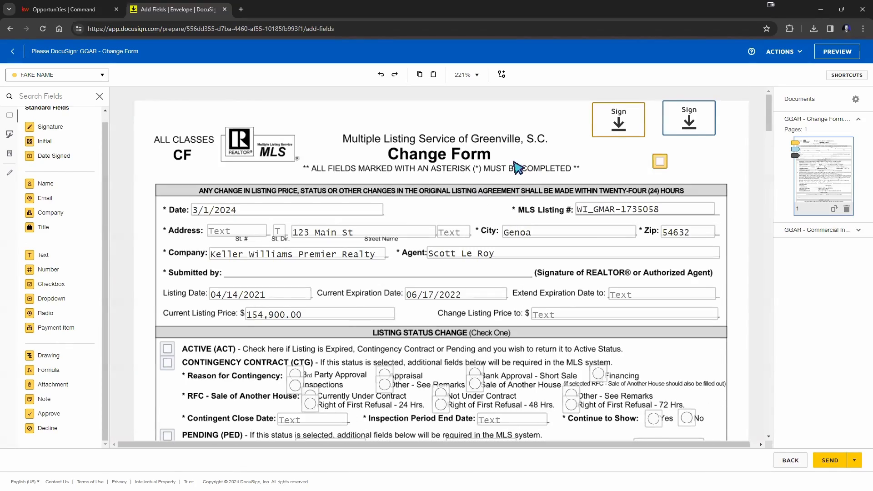
click(217, 213)
click(222, 209)
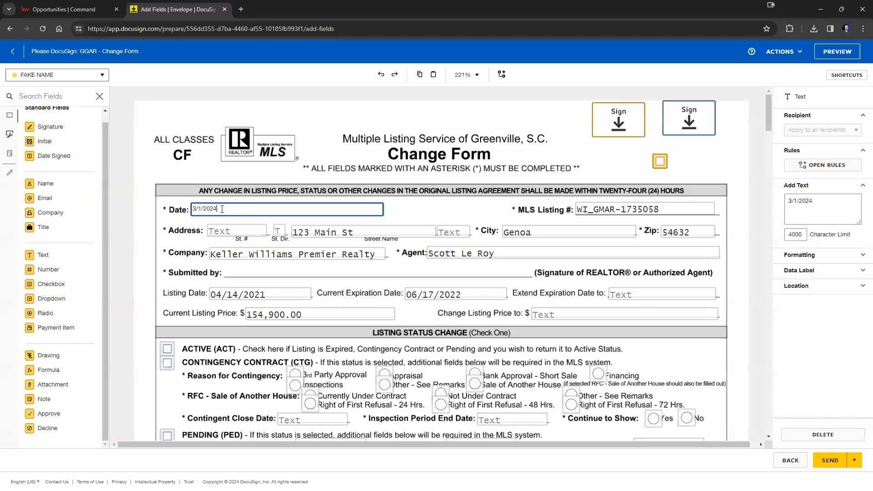
key(BackSpace)
key(BackSpace)
key(BackSpace)
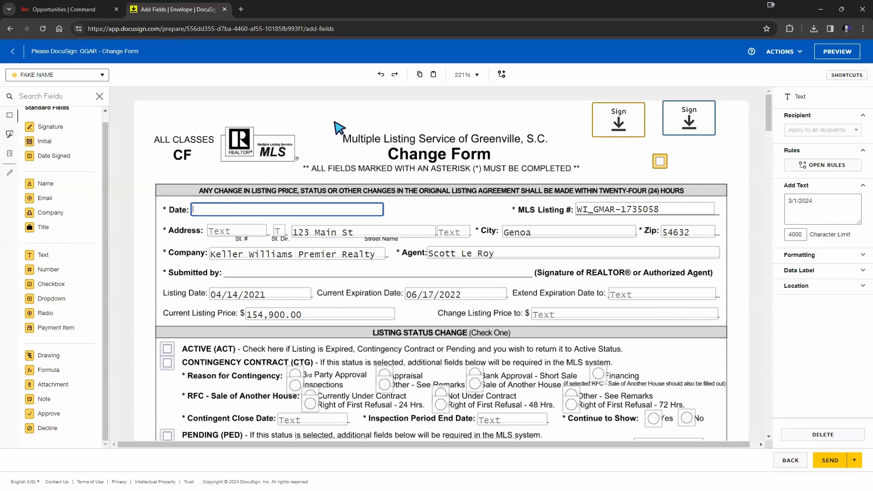
click(335, 122)
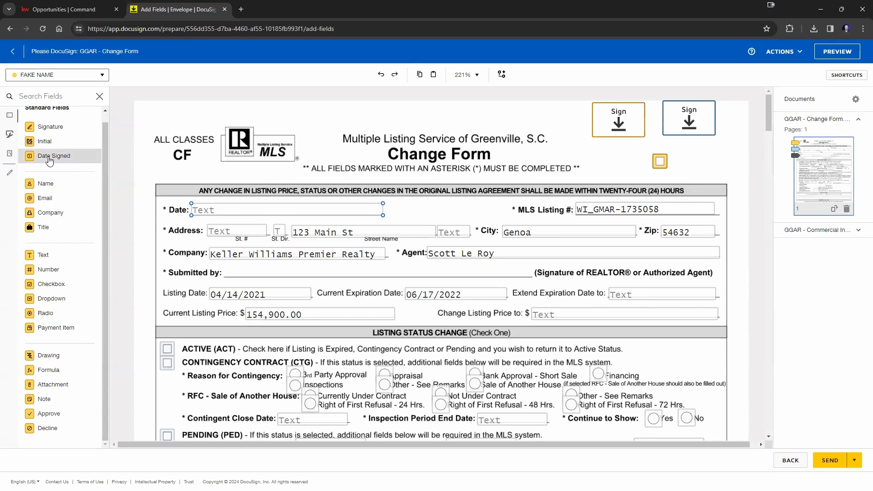
Step: Place a Date Signed field on the Date line and check it in the signer preview
drag(49, 161, 207, 204)
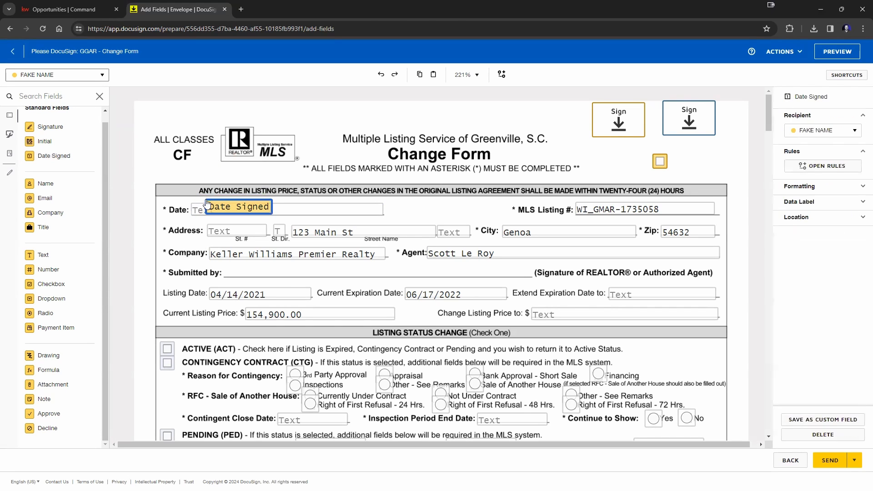
click(346, 110)
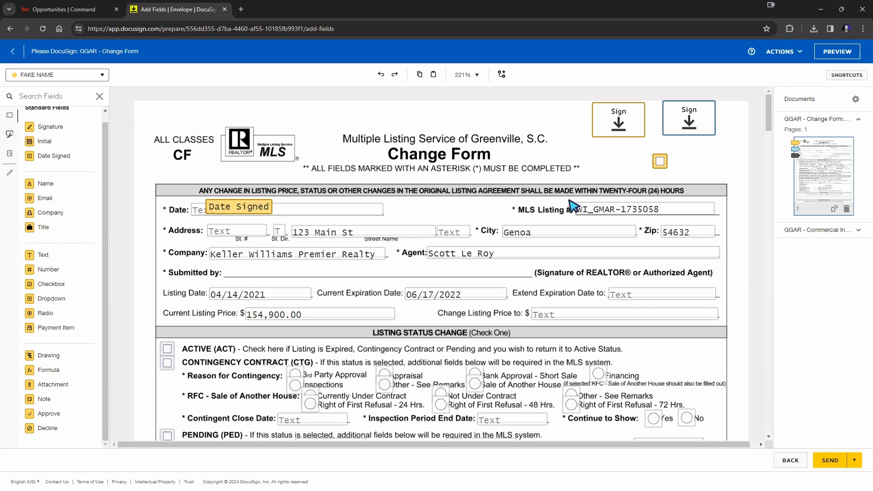
click(825, 54)
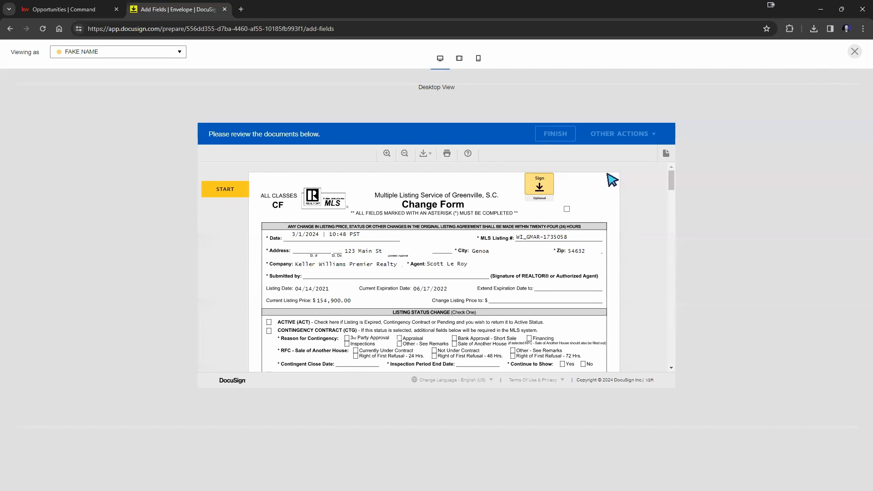
click(854, 51)
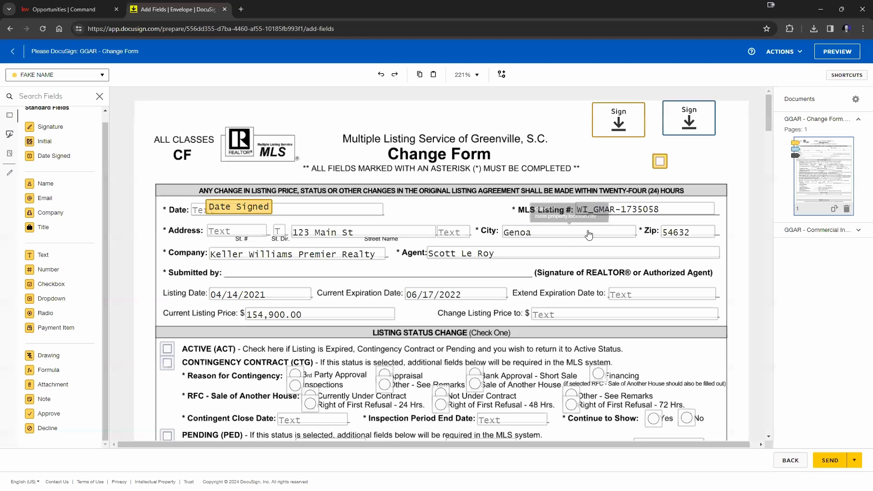
click(251, 208)
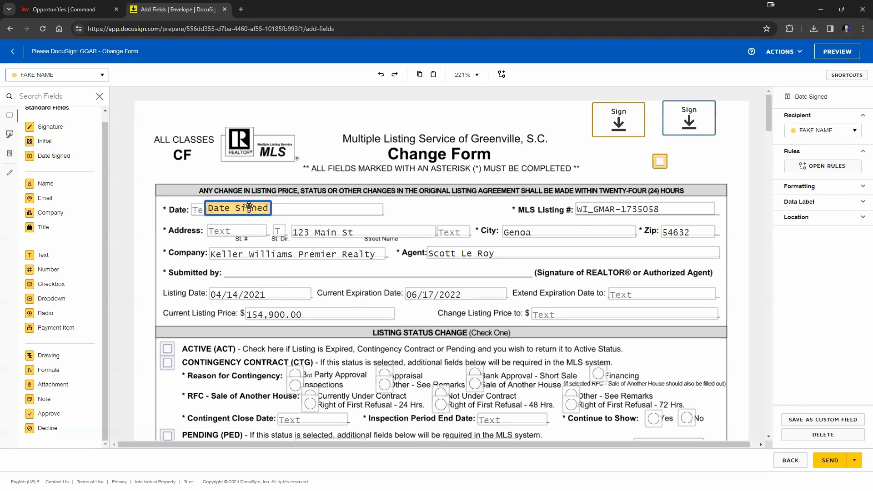
Step: Resize the signature field to a small box beside the other signature field at top right
click(603, 163)
click(260, 208)
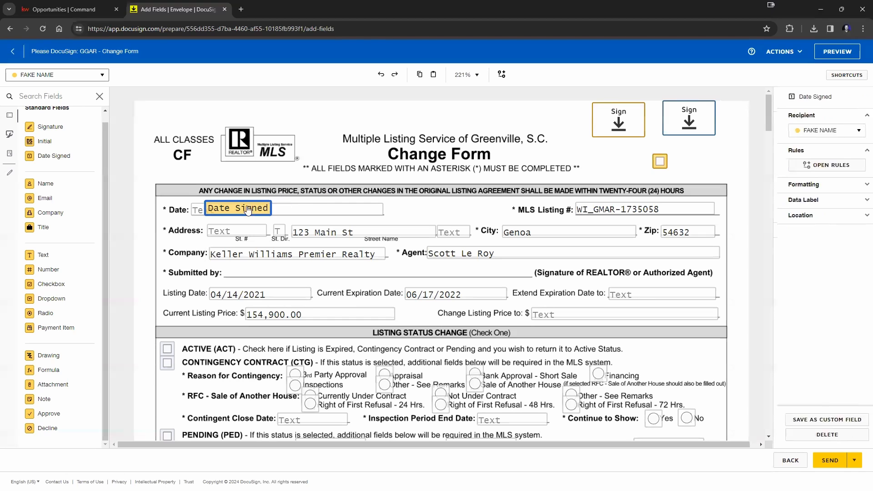
click(572, 145)
mouse_move(625, 131)
mouse_down()
mouse_move(574, 202)
mouse_move(444, 223)
mouse_move(438, 212)
mouse_up()
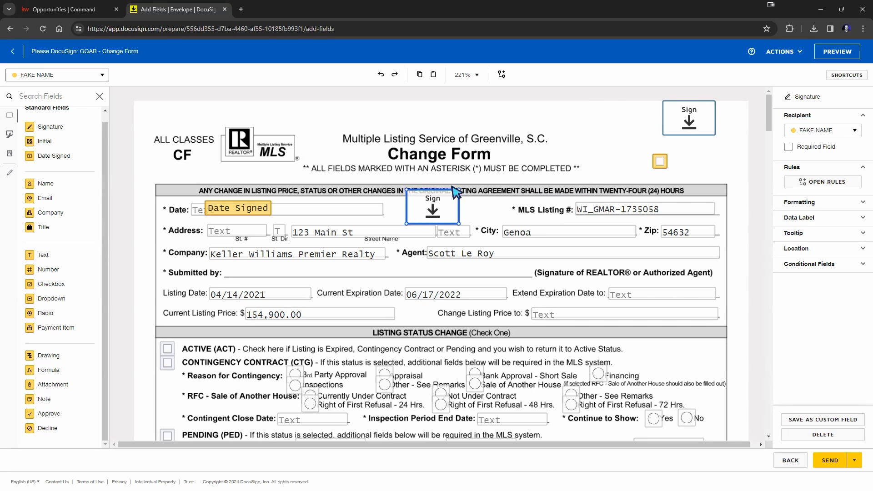
drag(438, 210, 467, 202)
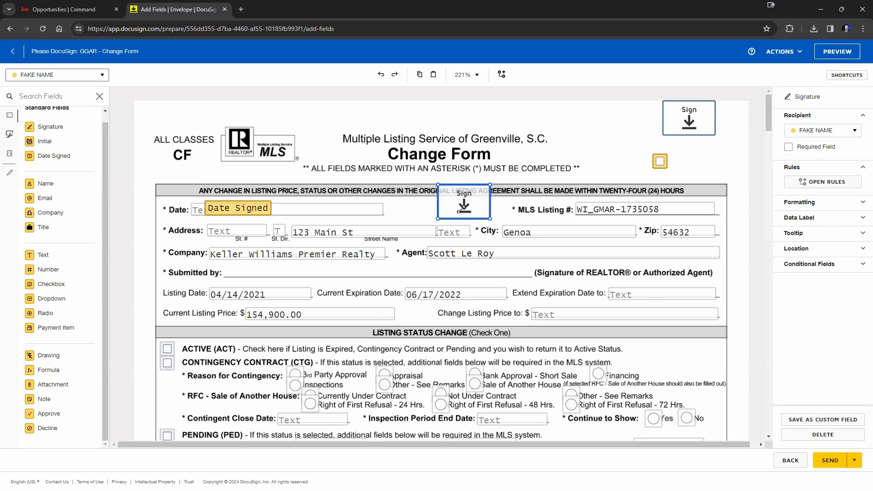
drag(459, 209, 460, 208)
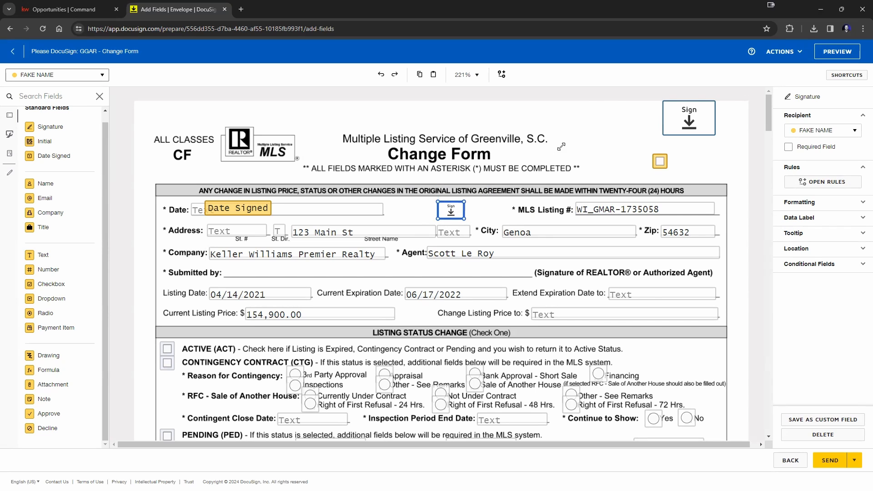
drag(561, 146, 567, 135)
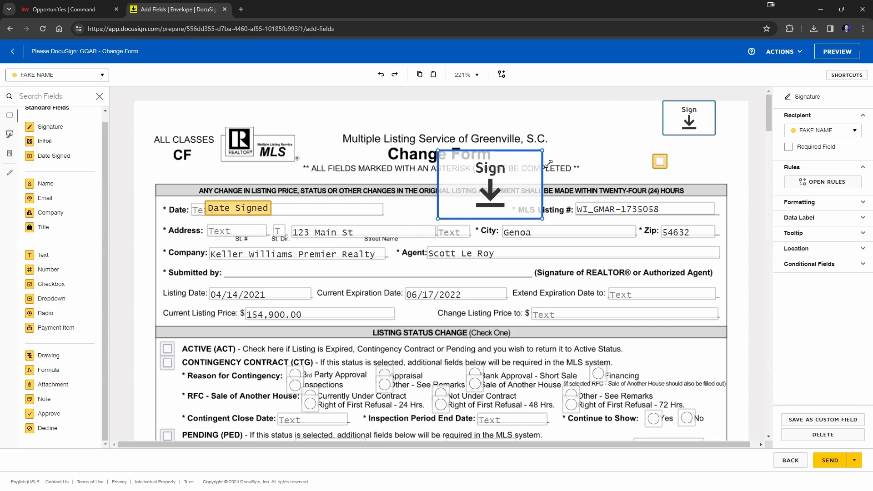
drag(452, 223, 440, 232)
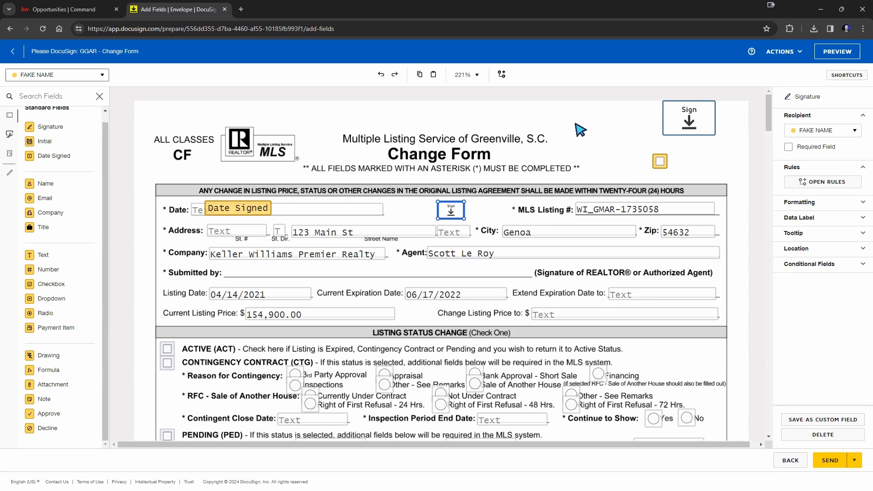
click(596, 133)
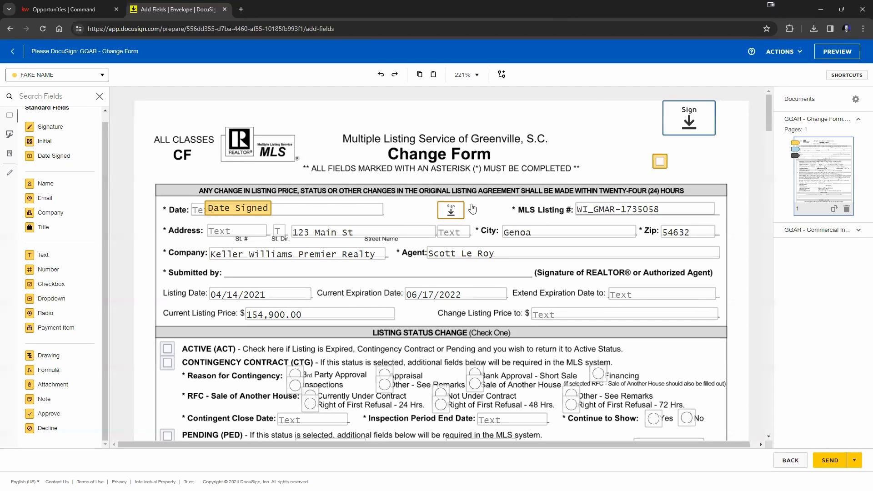
key(ctrl+z)
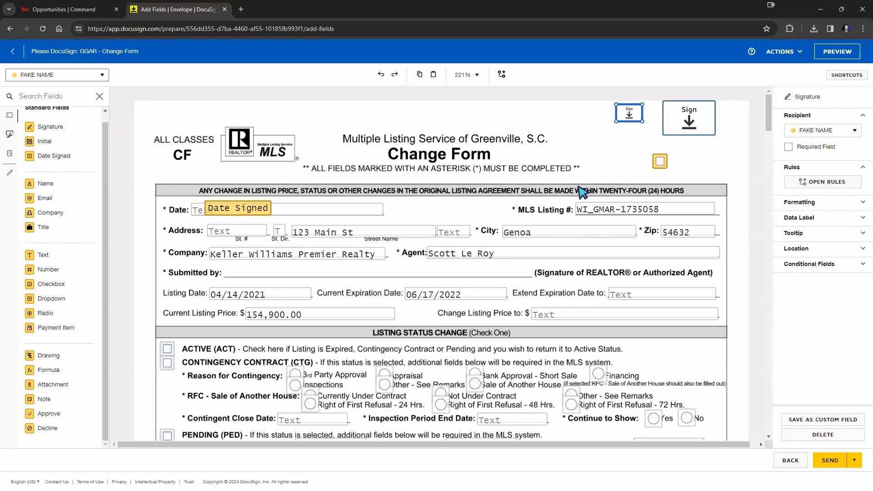
click(642, 175)
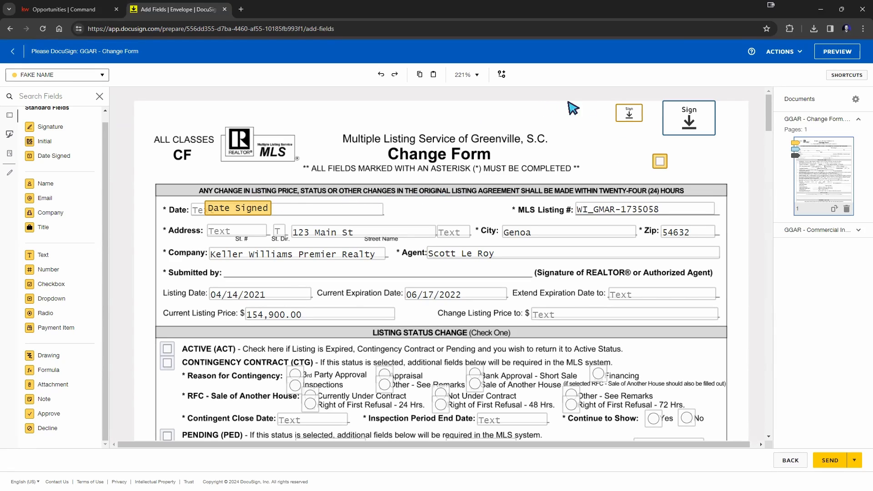
Step: Copy the small signature field and paste a duplicate of it
scroll(642, 203, down, 3)
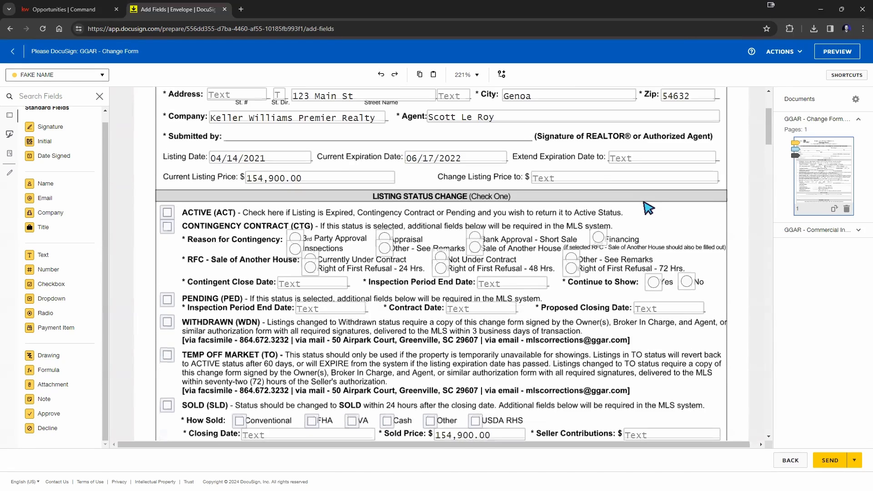
scroll(653, 207, up, 3)
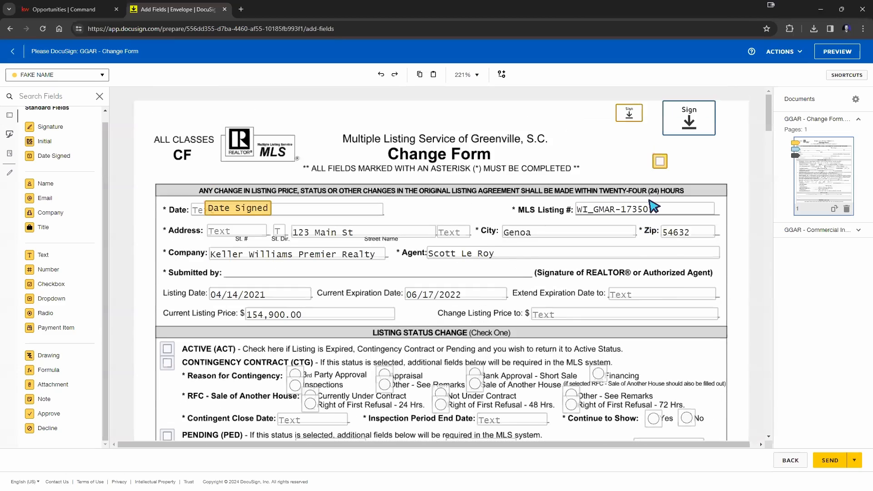
right_click(631, 117)
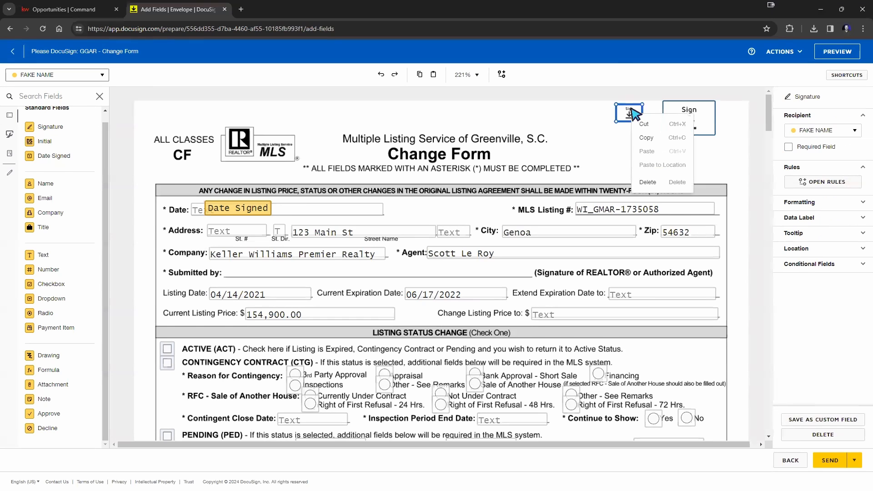
click(648, 138)
right_click(629, 143)
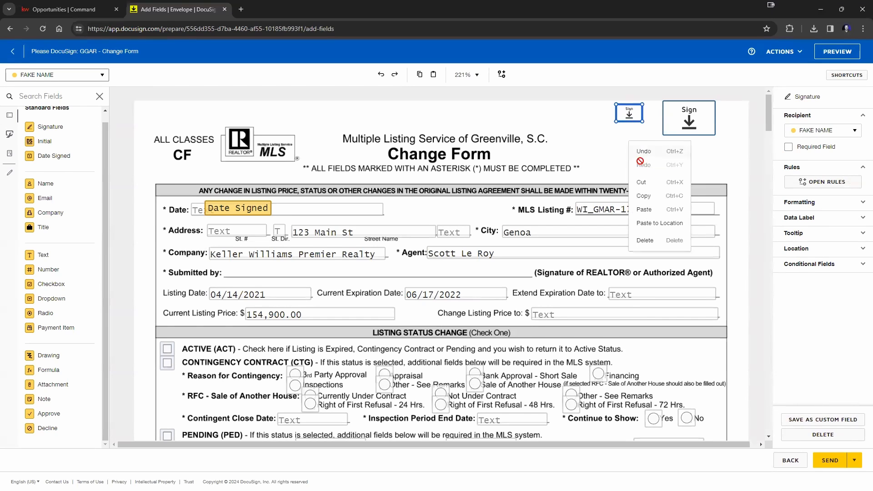
click(644, 210)
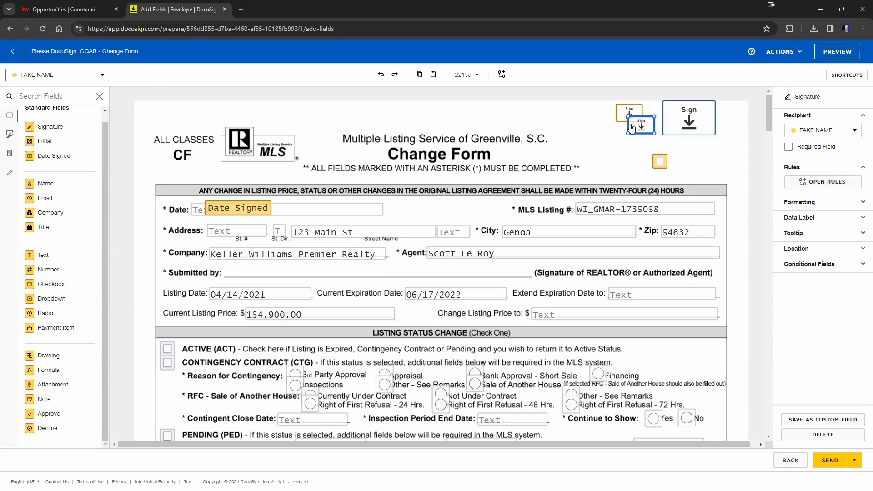
Step: Paste the signature field at the foot of the Commercial Industrial form's page 1, keeping its original size
scroll(629, 155, down, 15)
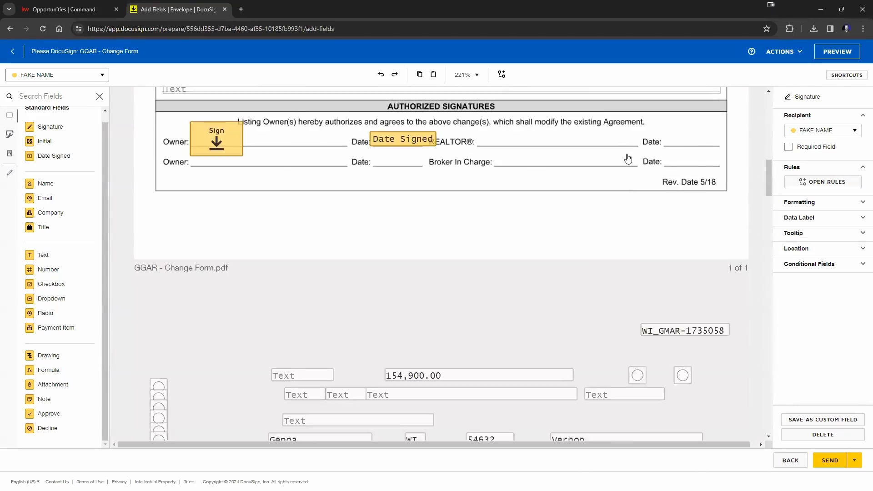
scroll(628, 157, down, 10)
scroll(634, 159, down, 3)
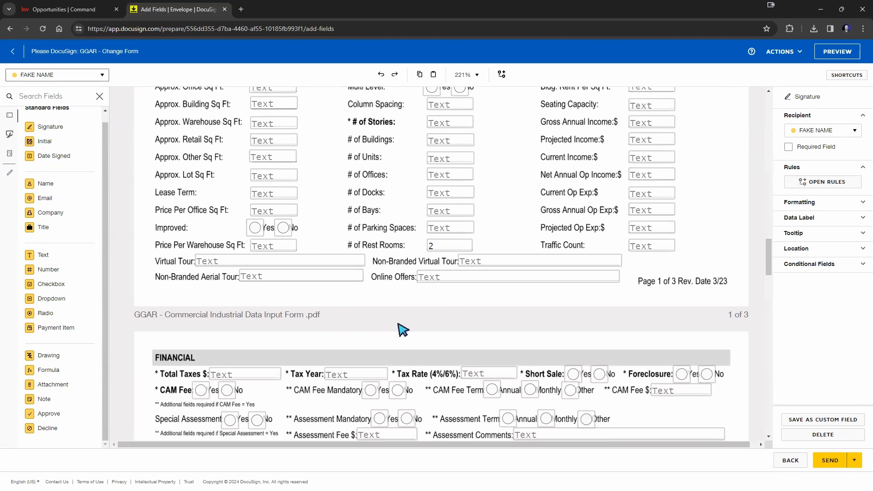
right_click(382, 305)
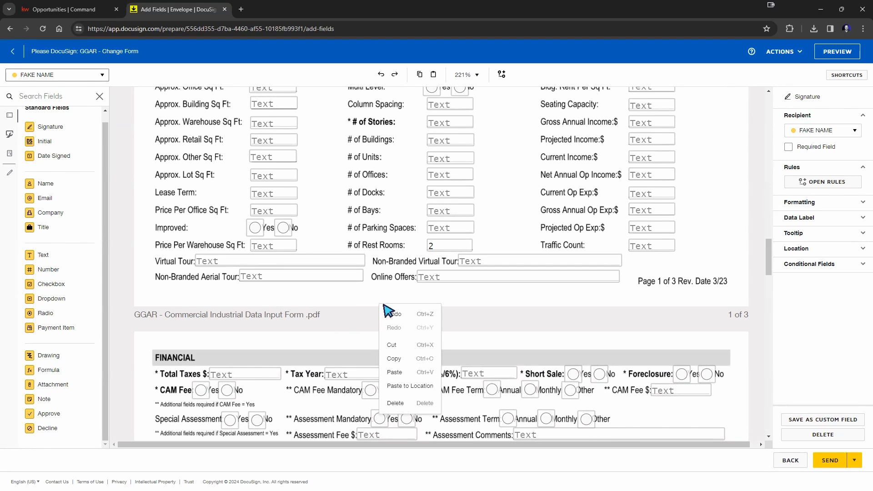
click(410, 386)
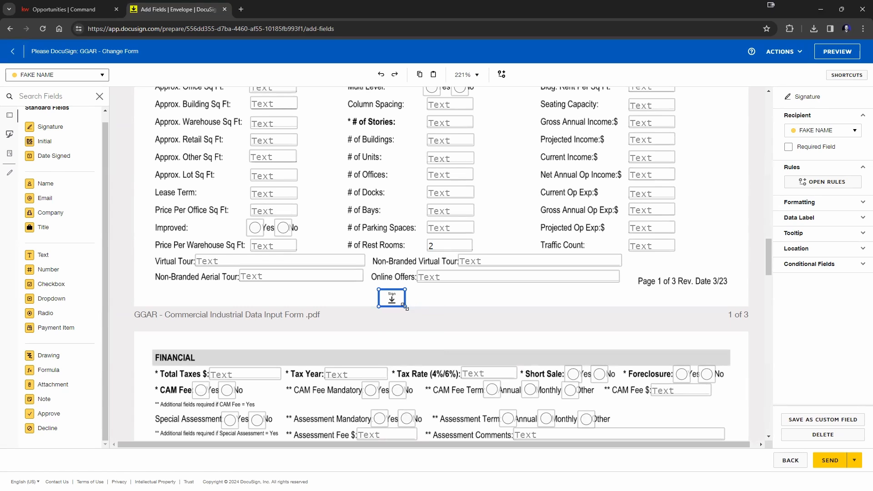
drag(408, 310, 428, 323)
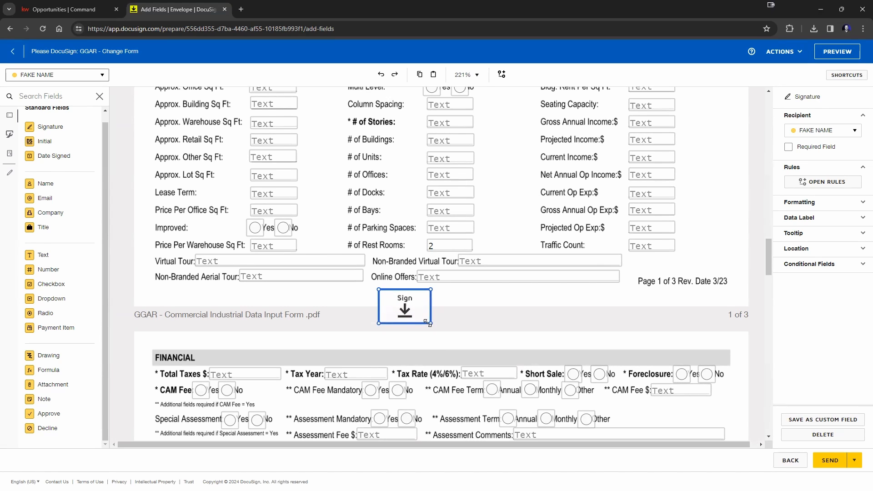
key(ctrl+z)
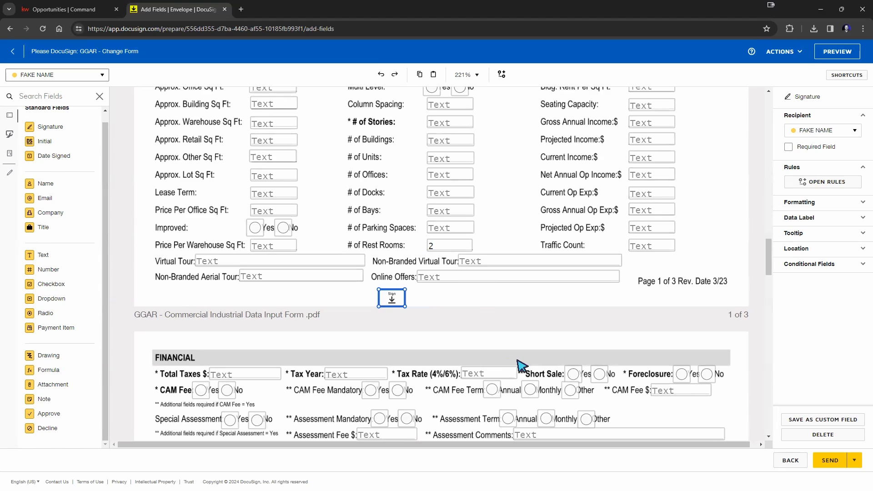
scroll(519, 363, up, 3)
scroll(566, 346, down, 3)
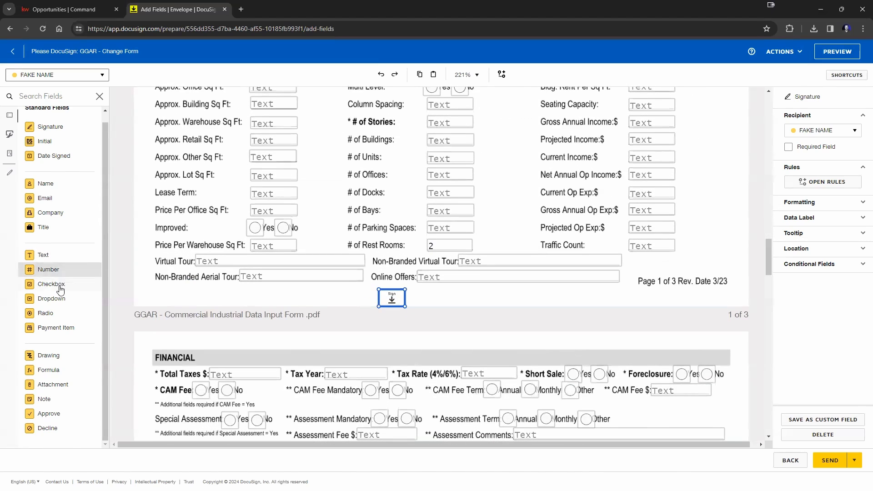
Step: Add a Select dropdown beside the pasted signature with choices 1, 2 and 3
drag(56, 301, 483, 312)
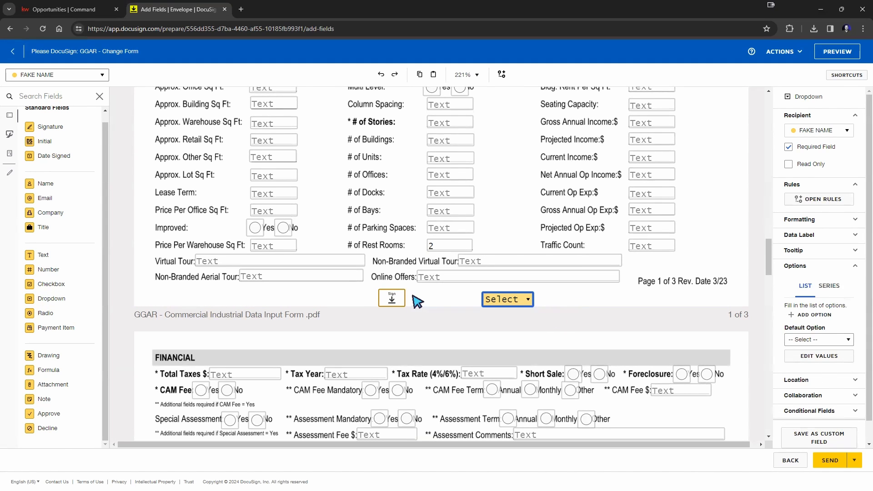
scroll(820, 253, down, 1)
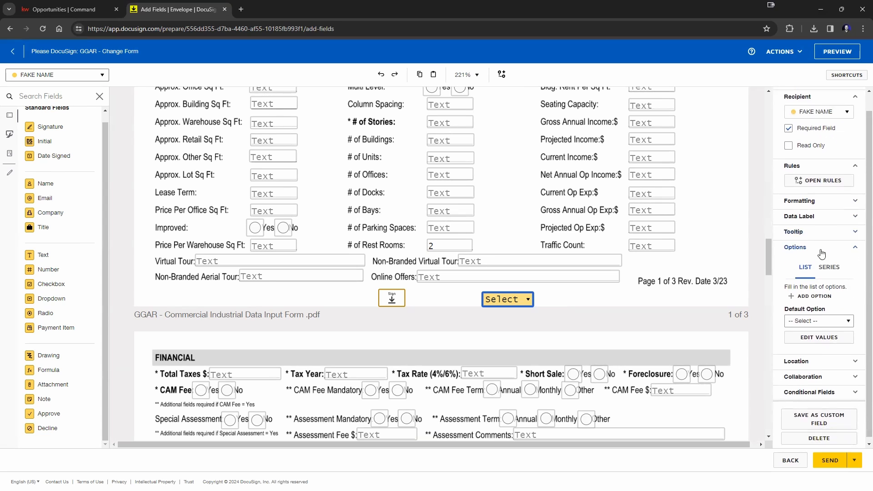
scroll(798, 348, up, 1)
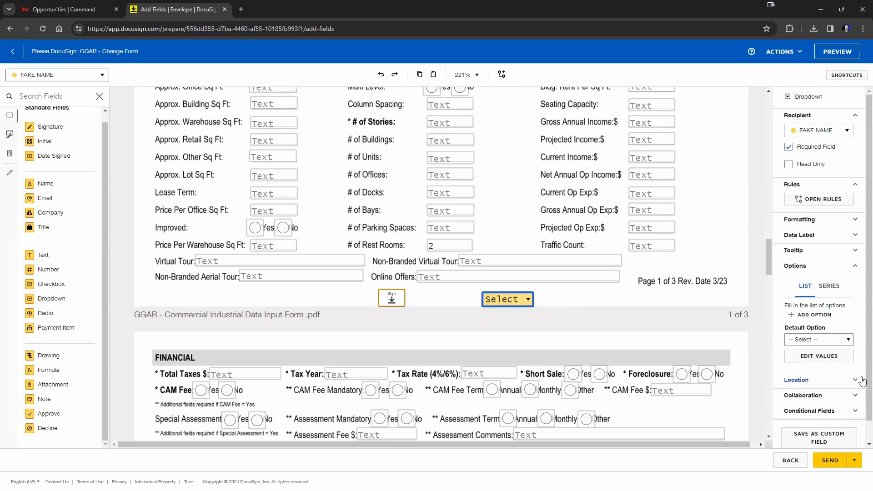
click(809, 318)
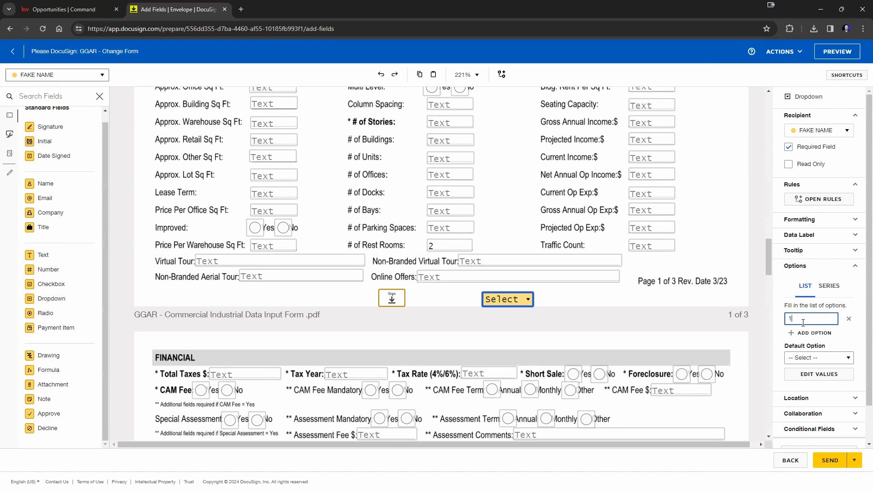
click(804, 333)
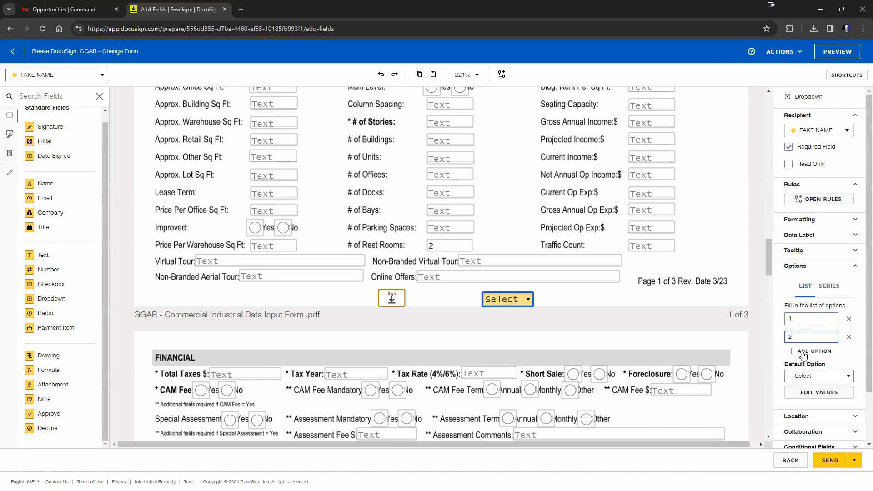
click(803, 355)
text(3)
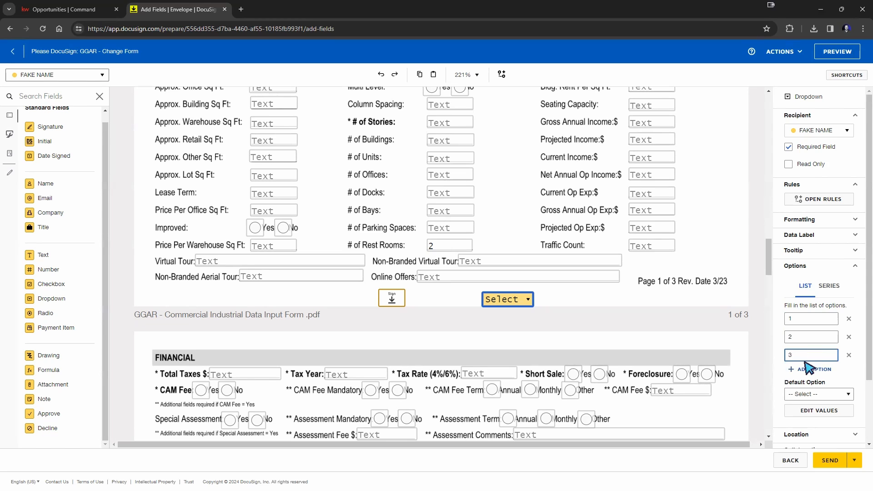
click(682, 312)
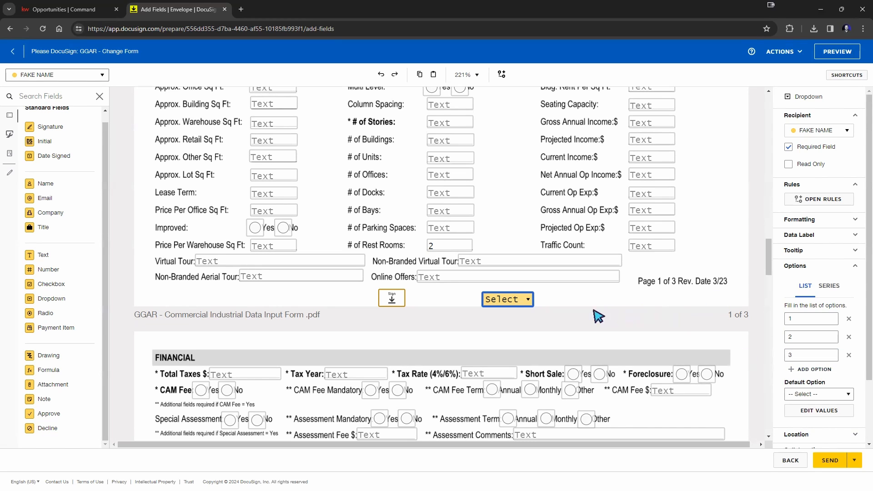
Step: Make 2 the dropdown's default option and check its list of choices
click(510, 300)
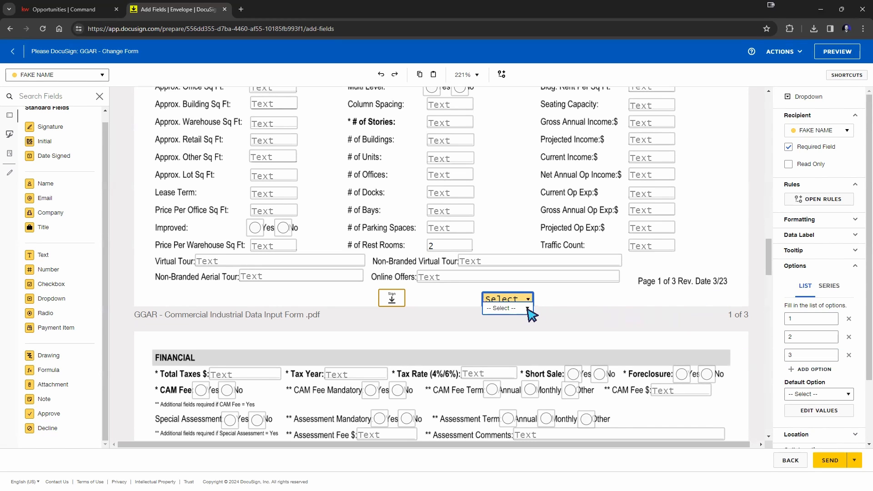
click(527, 309)
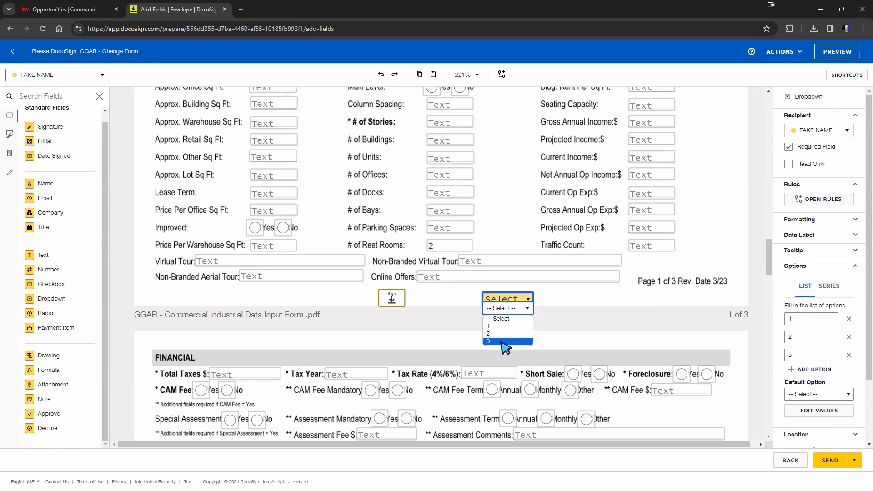
click(575, 323)
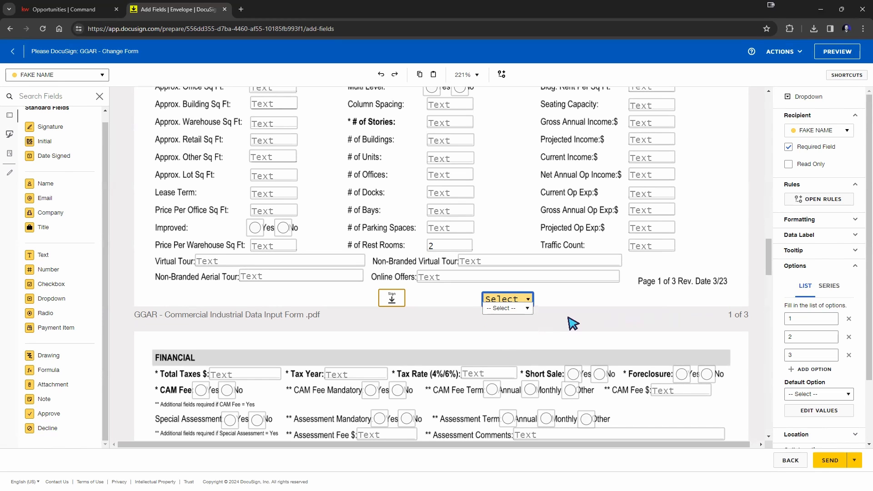
click(853, 394)
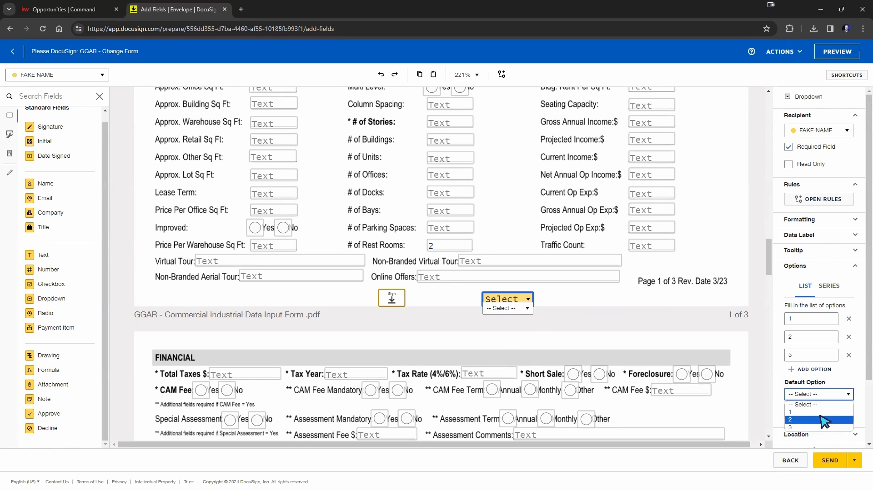
click(813, 418)
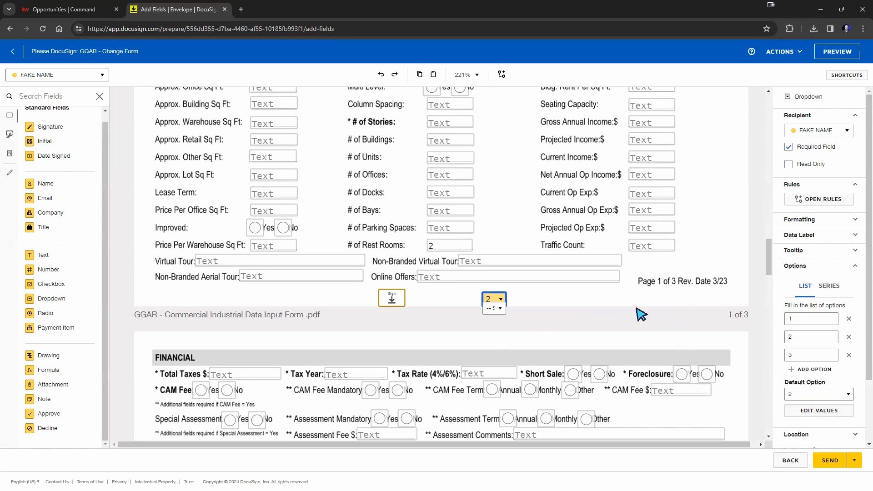
click(395, 278)
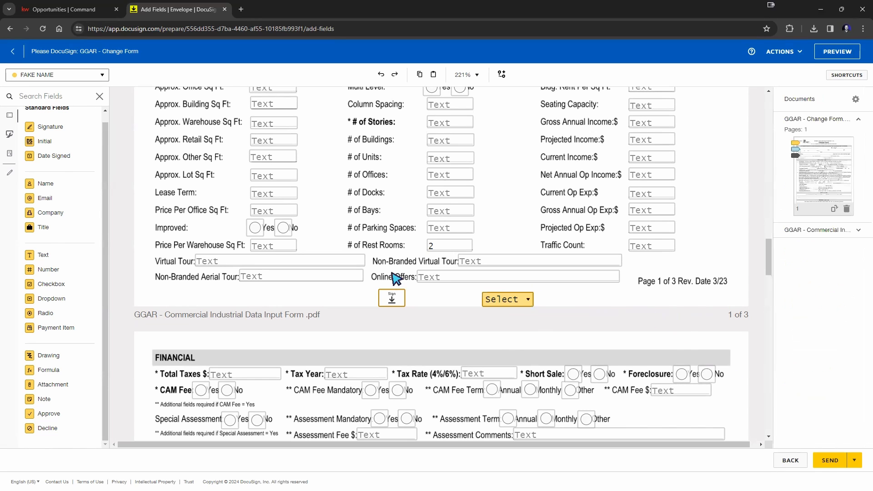
click(531, 305)
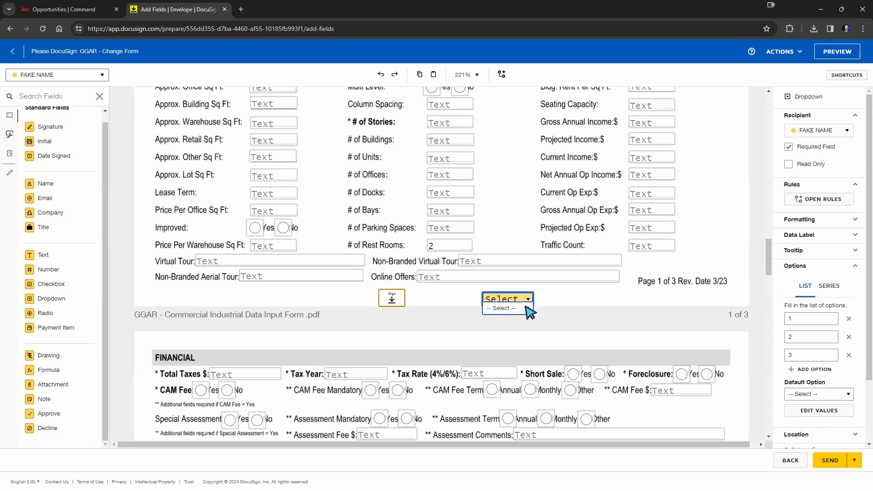
click(527, 308)
click(569, 322)
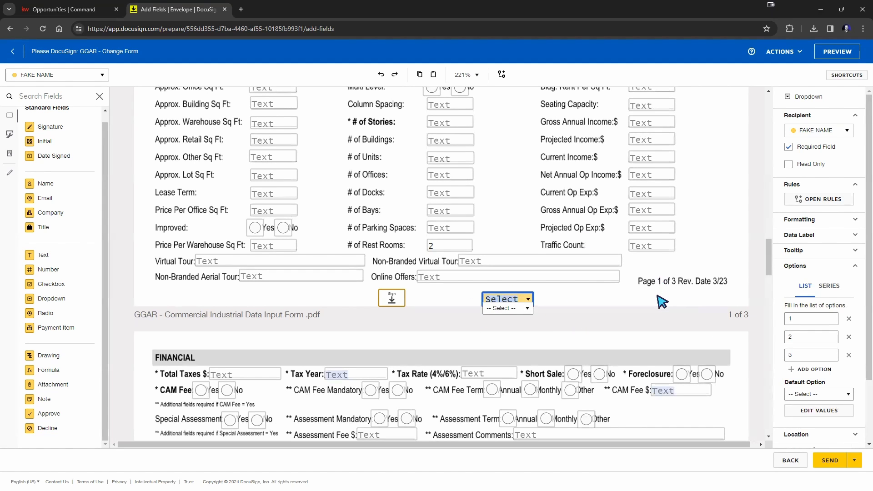
scroll(654, 302, down, 3)
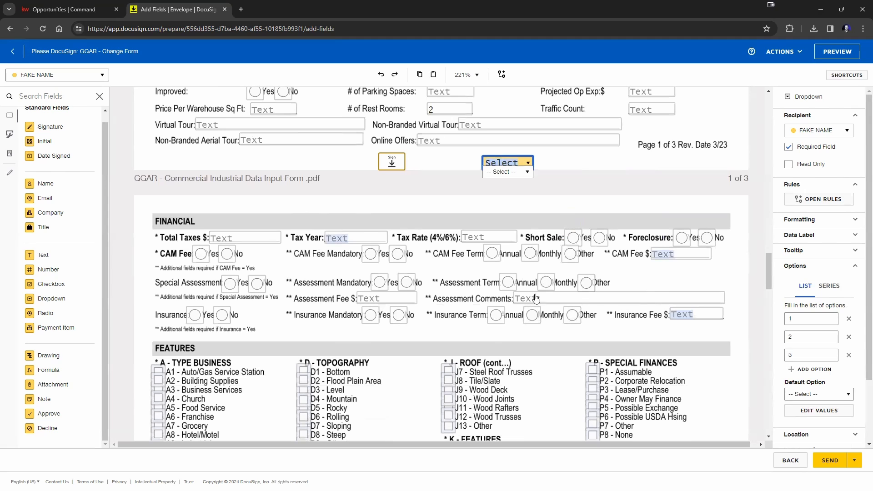
Step: Inspect the Assessment Term and CAM Fee radio groups without changing them
click(546, 284)
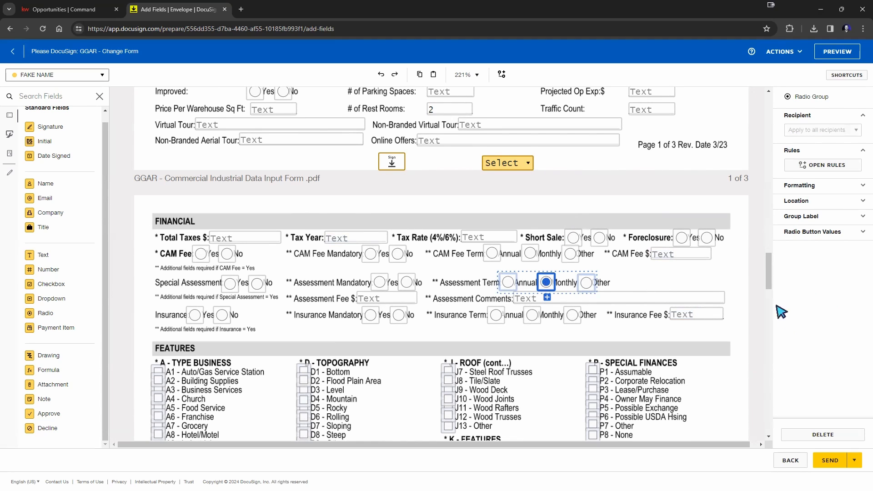
click(638, 273)
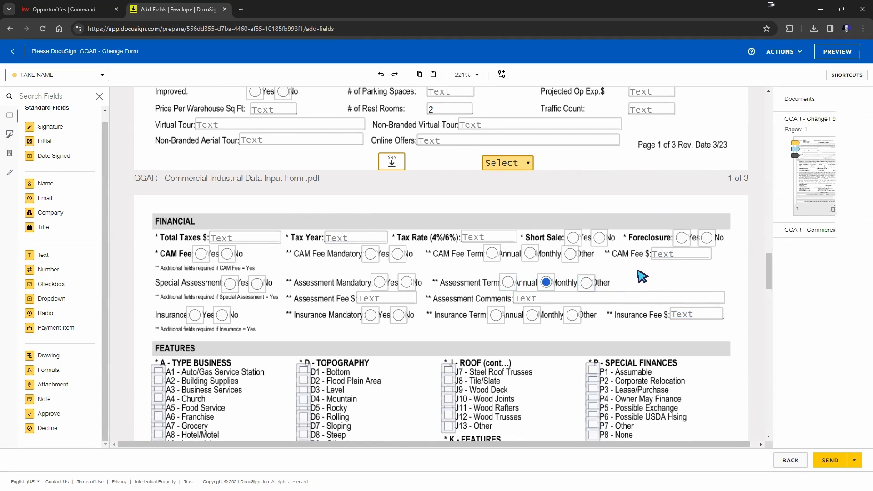
click(545, 284)
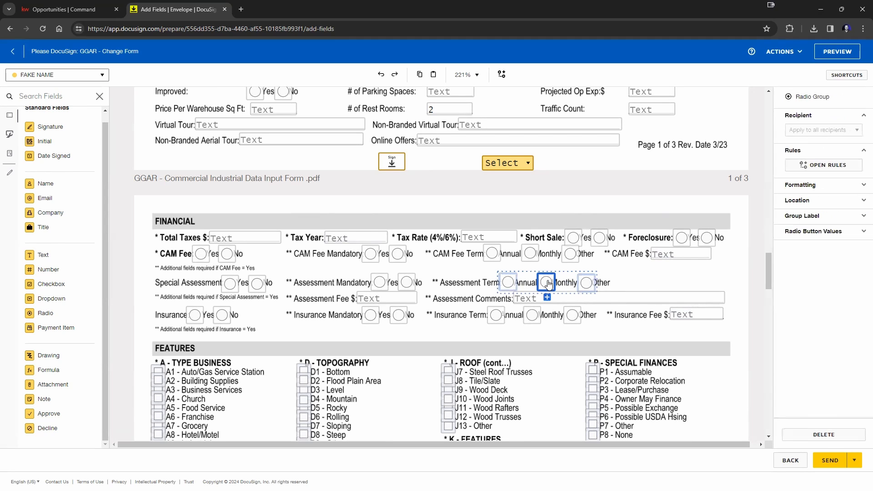
click(691, 279)
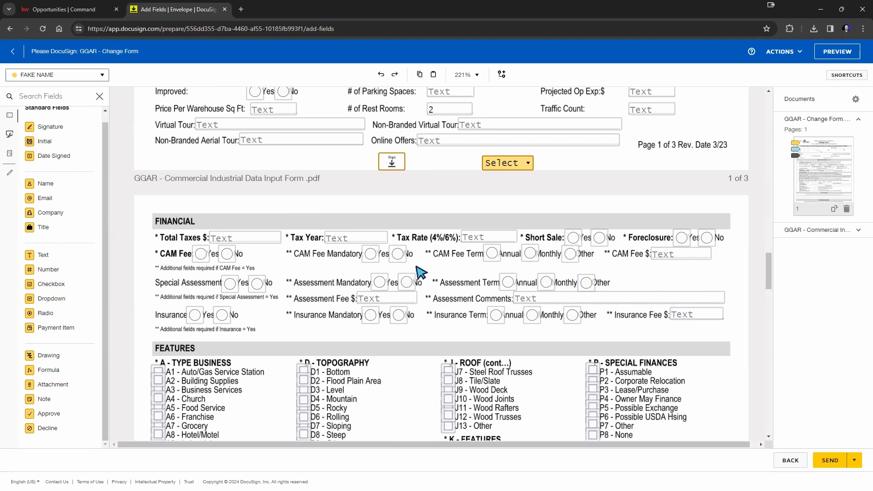
click(228, 254)
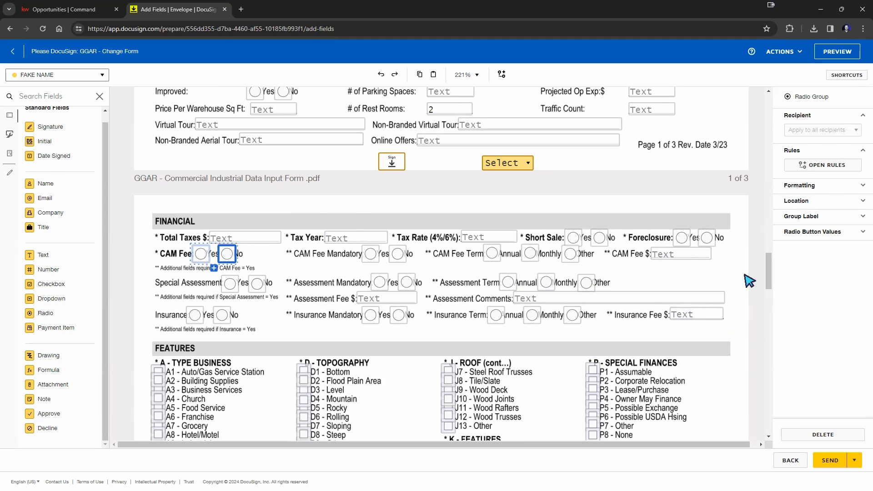
click(732, 289)
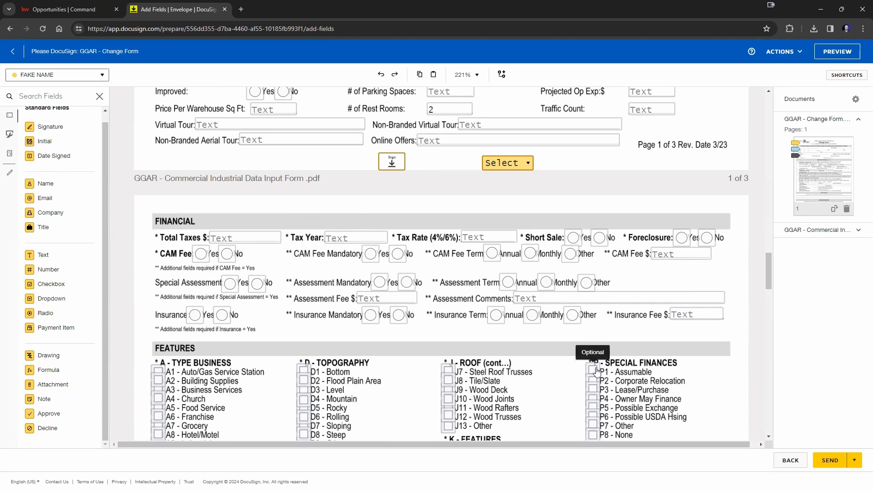
Step: Pre-check the P1 - Assumable box and bring up the envelope's ACTIONS menu
click(597, 370)
click(744, 267)
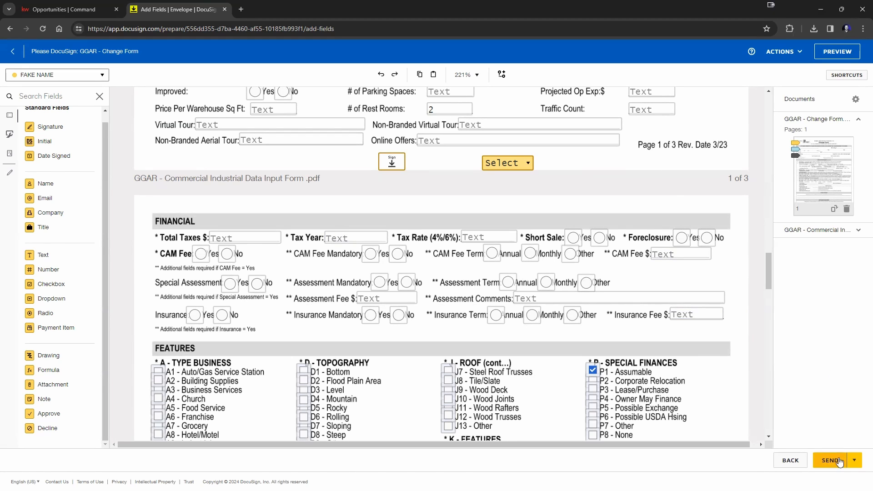
click(781, 53)
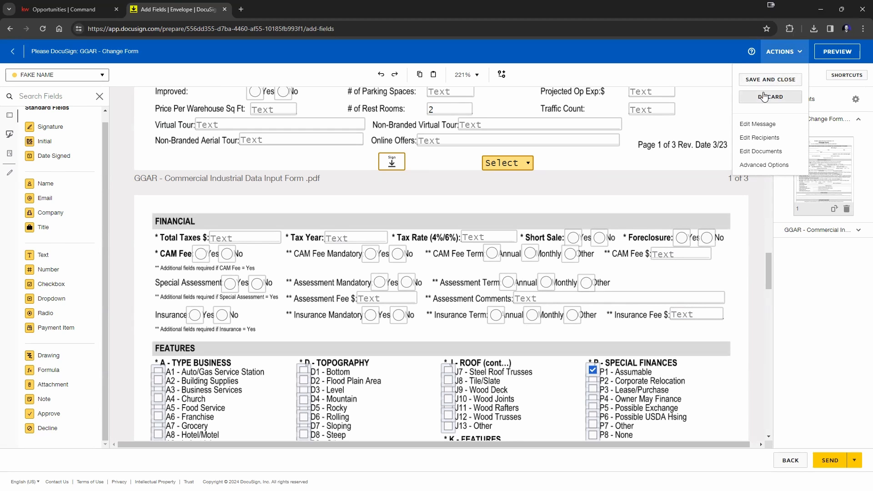
Step: Dismiss the ACTIONS menu and send the GGAR - Change Form envelope
click(831, 349)
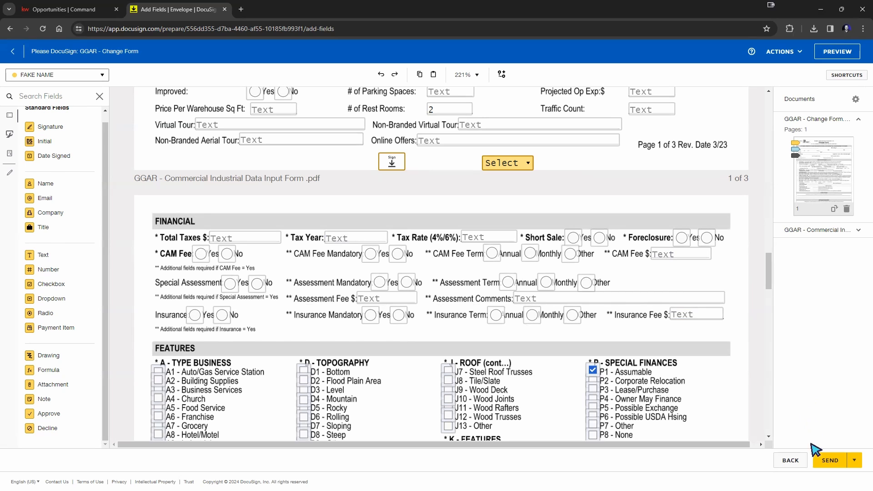
click(824, 470)
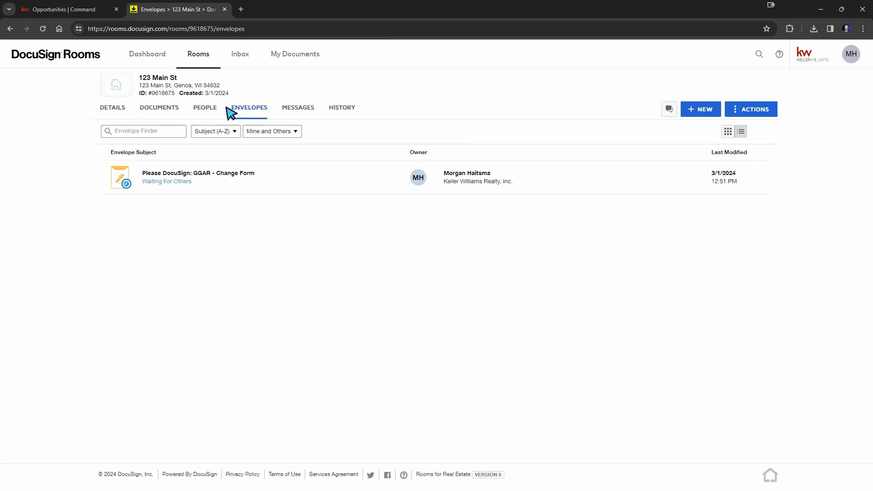
click(161, 109)
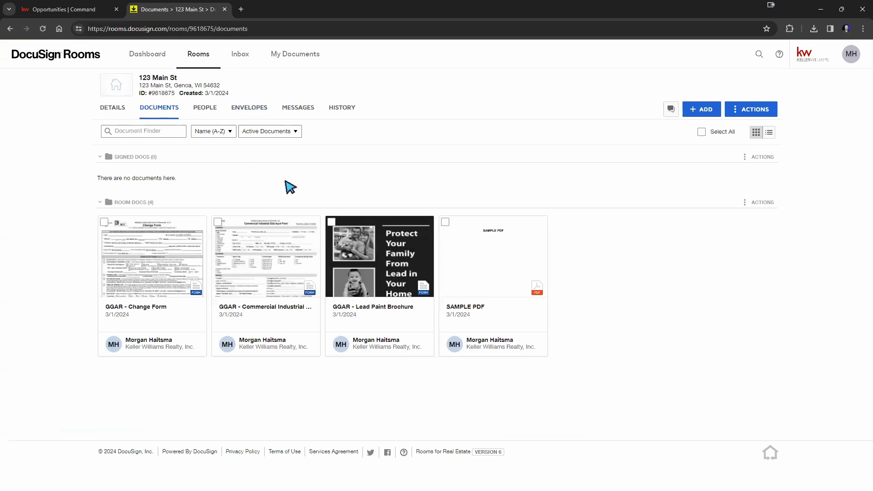
right_click(164, 112)
click(340, 74)
click(244, 110)
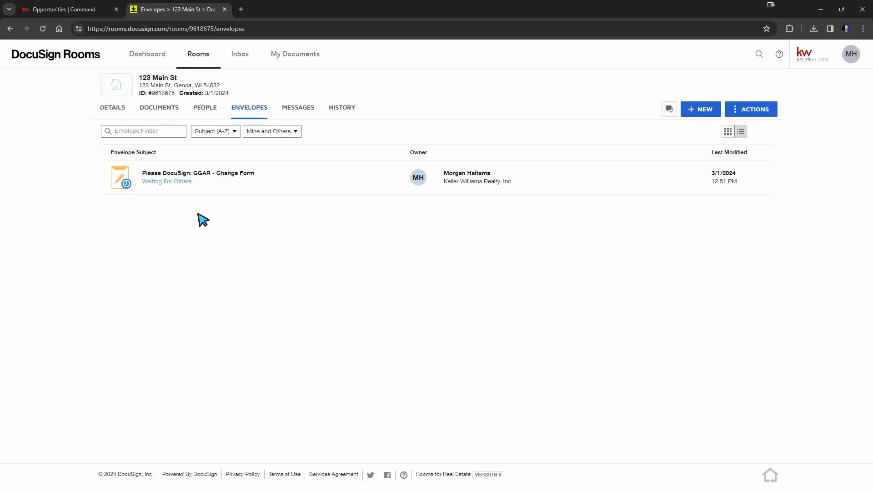
Step: Review the GGAR - Change Form envelope's recipient signing status, then begin correcting it
click(205, 177)
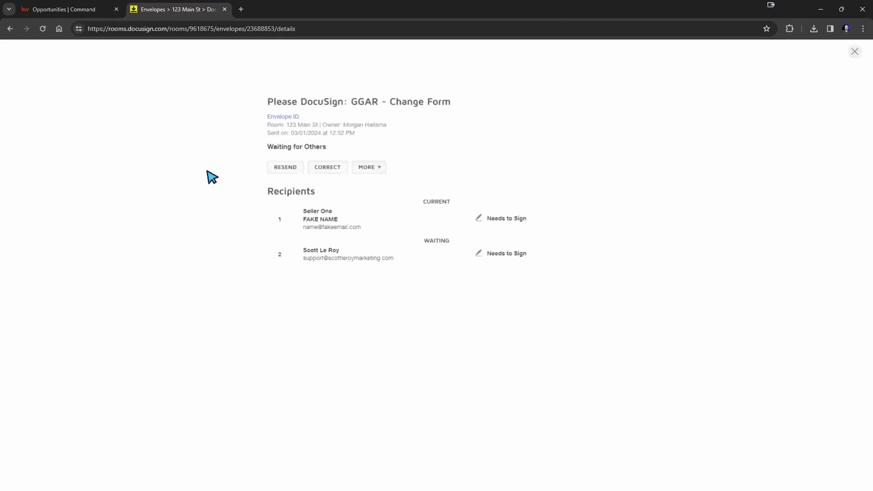
click(10, 29)
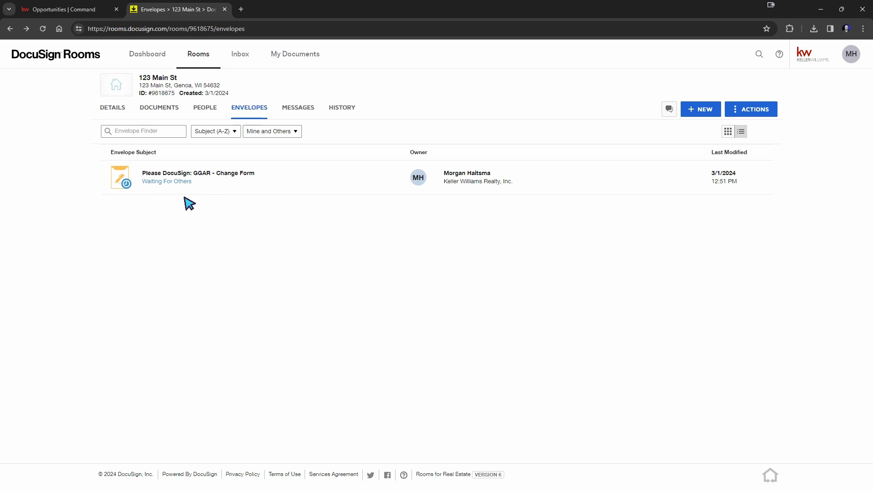
click(219, 178)
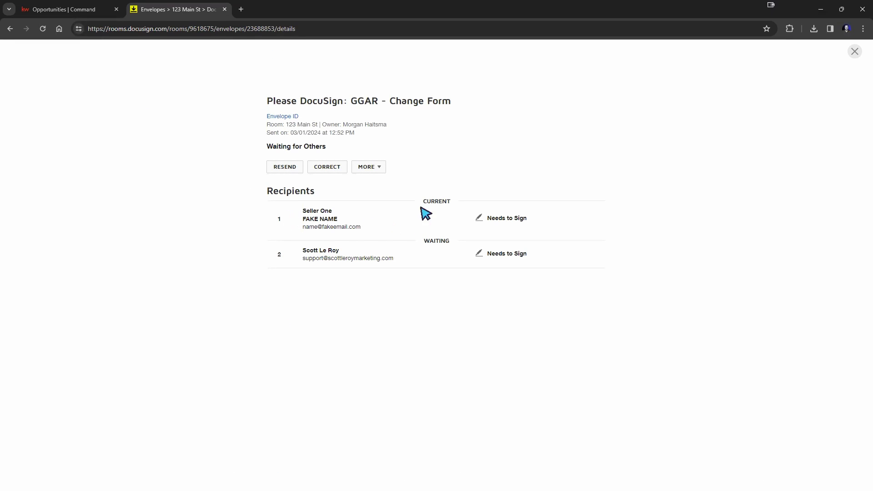
drag(424, 200, 449, 202)
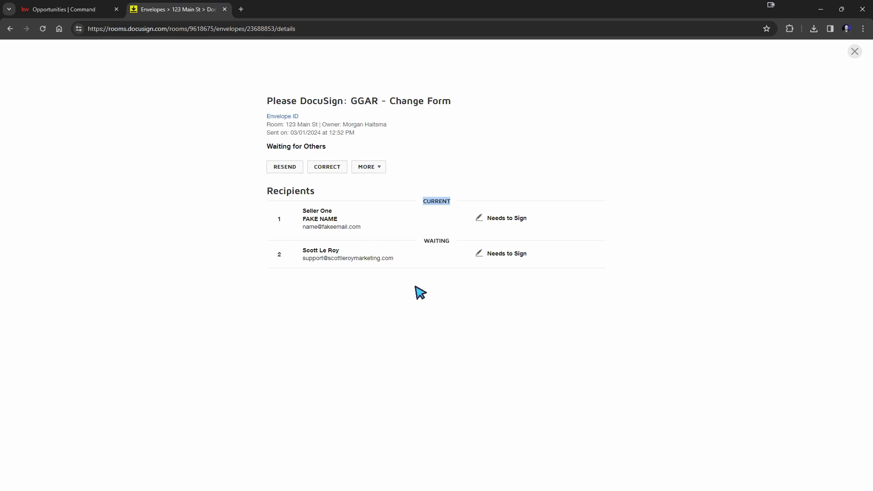
drag(423, 239, 467, 236)
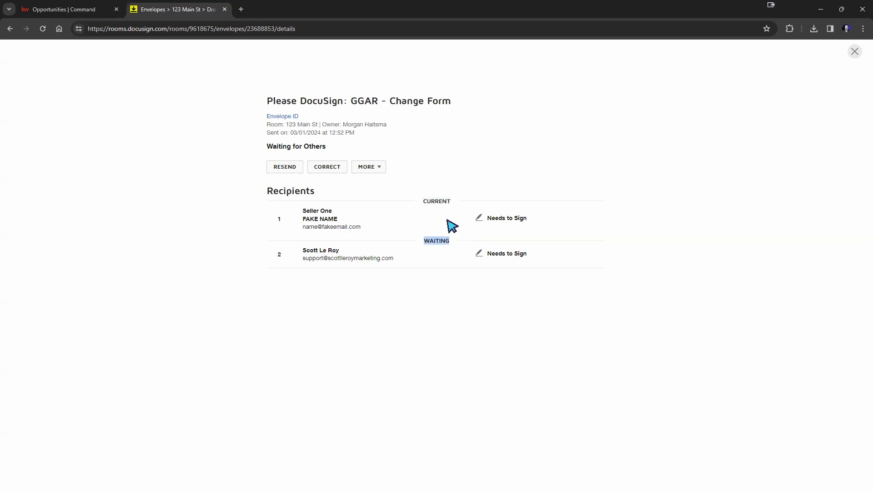
drag(421, 204, 445, 195)
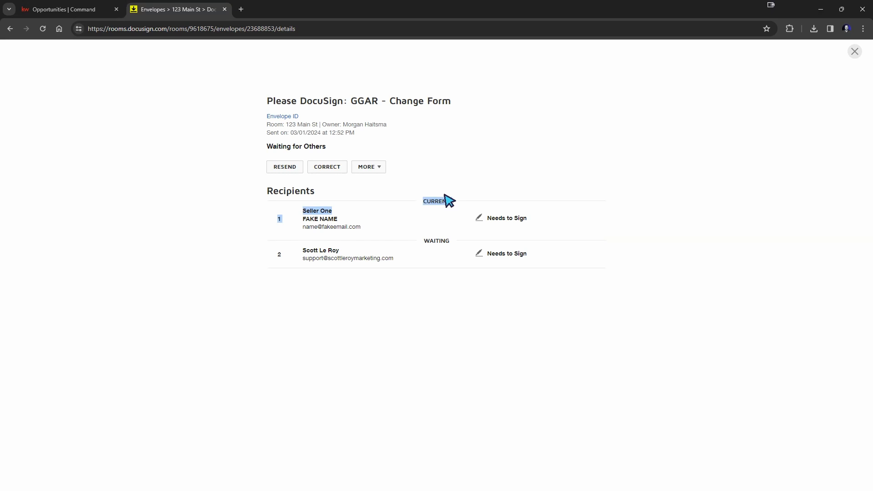
click(329, 227)
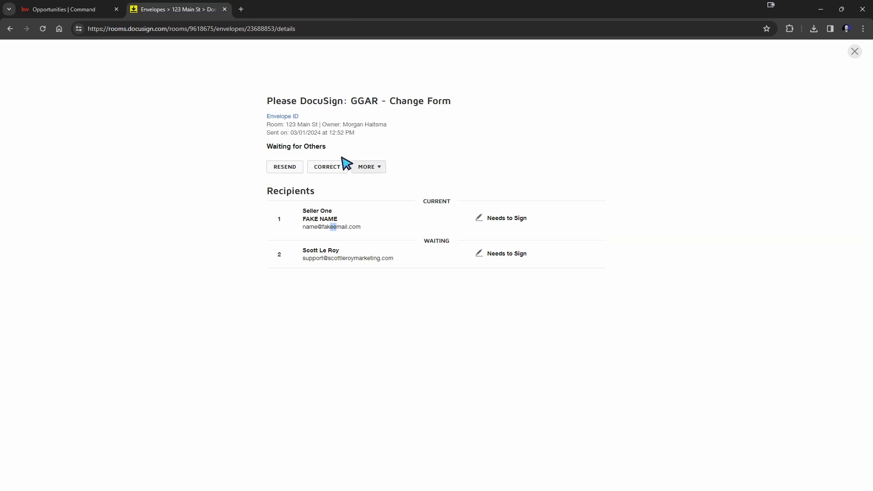
click(321, 167)
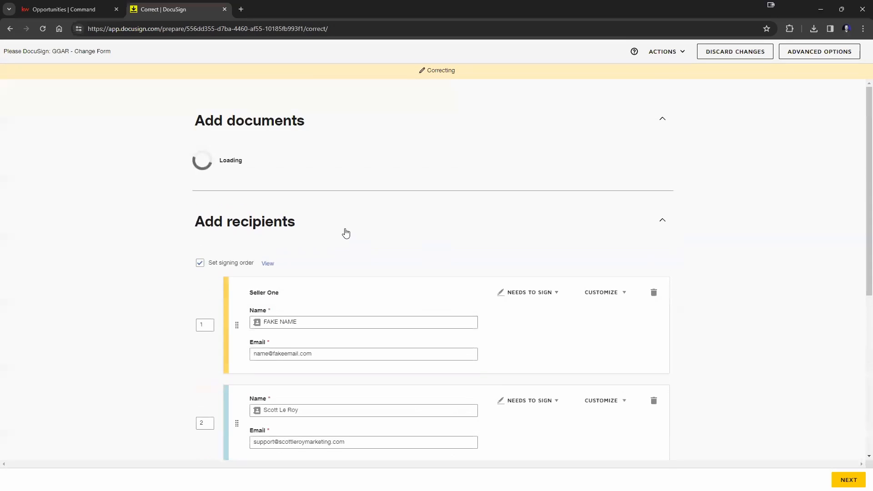
Step: Keep both recipients' details as they are and apply the correction to the envelope
scroll(401, 394, down, 2)
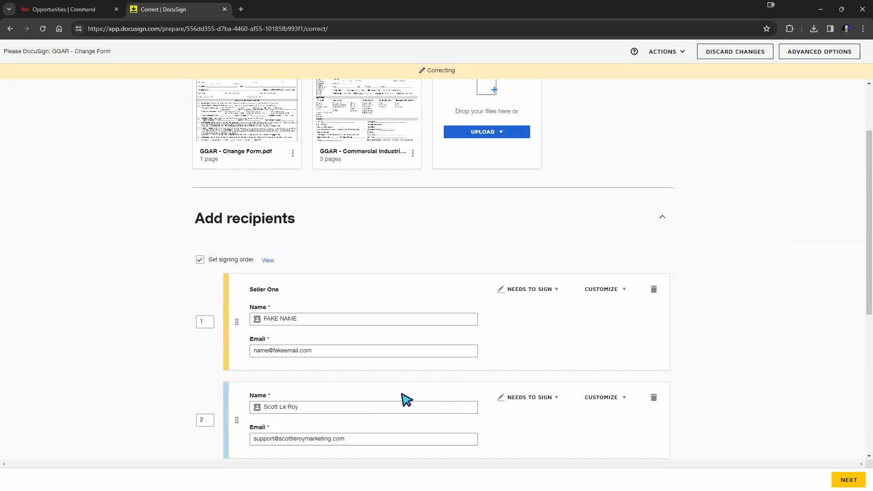
click(287, 351)
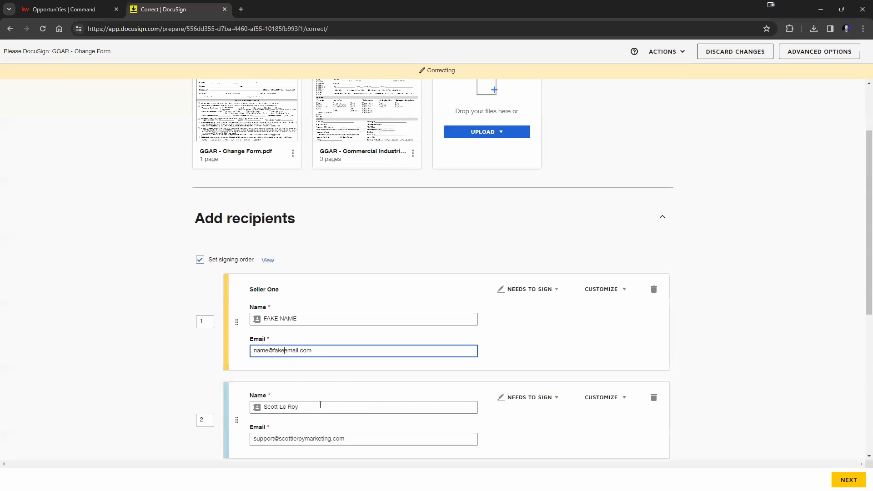
click(736, 286)
scroll(749, 300, down, 2)
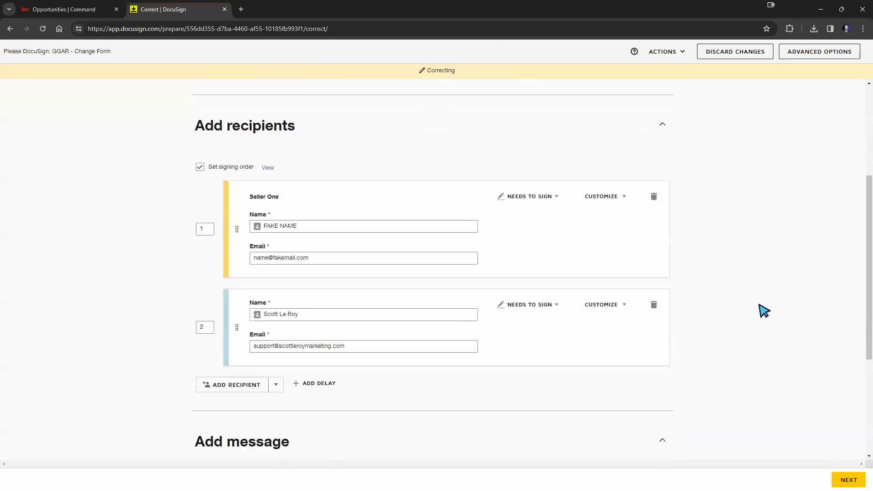
scroll(763, 311, down, 1)
click(848, 480)
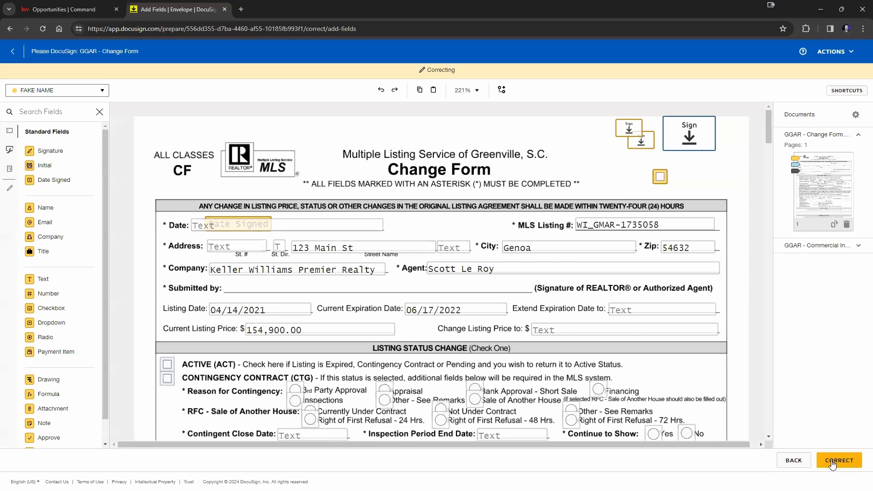
click(832, 463)
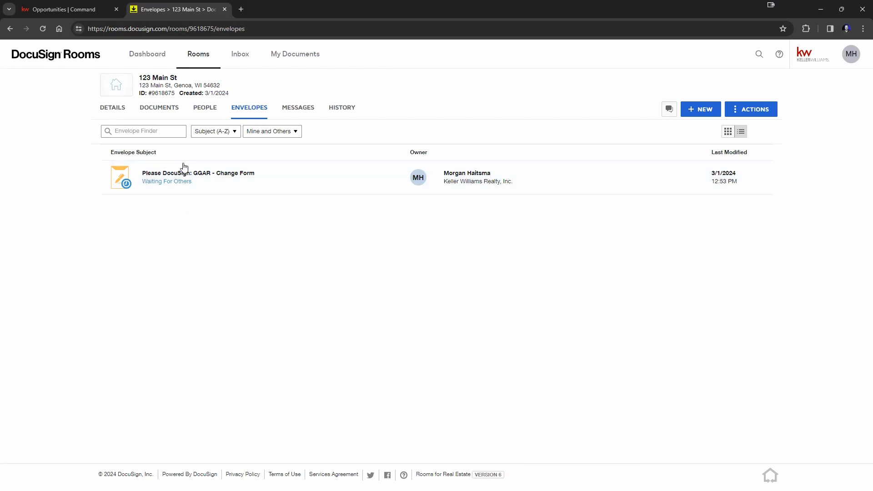
Step: Resend the GGAR - Change Form envelope as a reminder to outstanding recipients
click(209, 175)
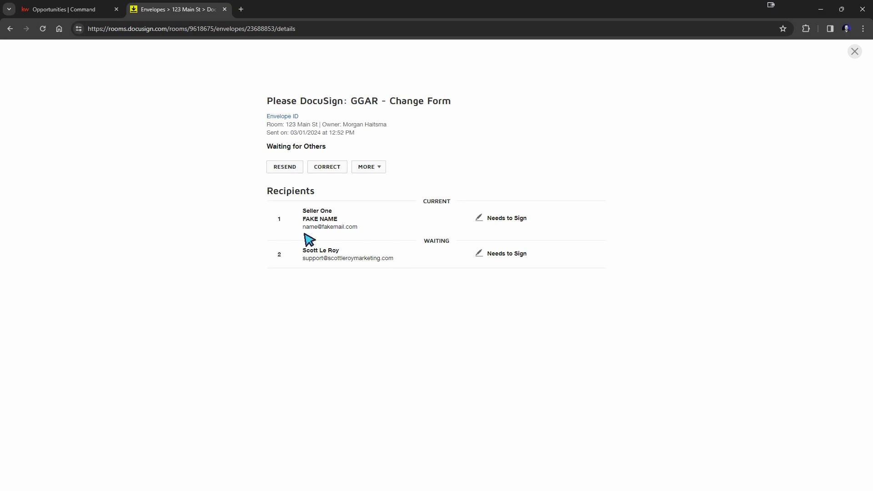
triple_click(338, 229)
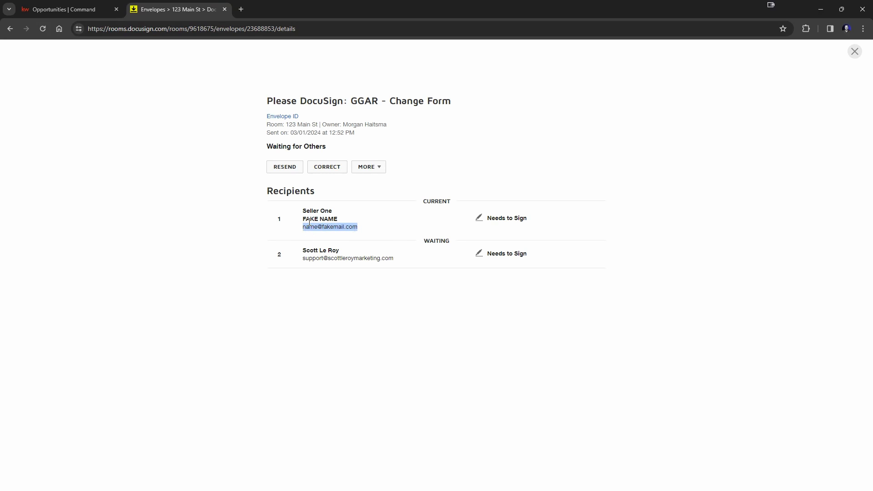
click(747, 147)
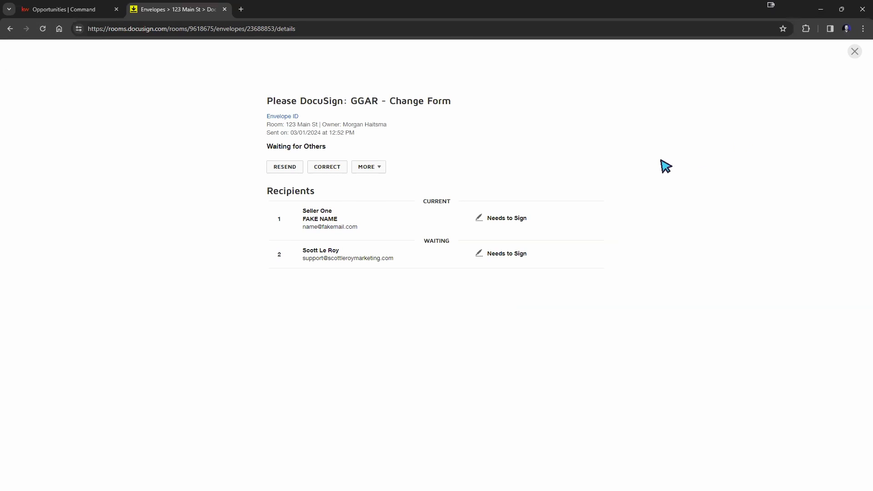
click(279, 169)
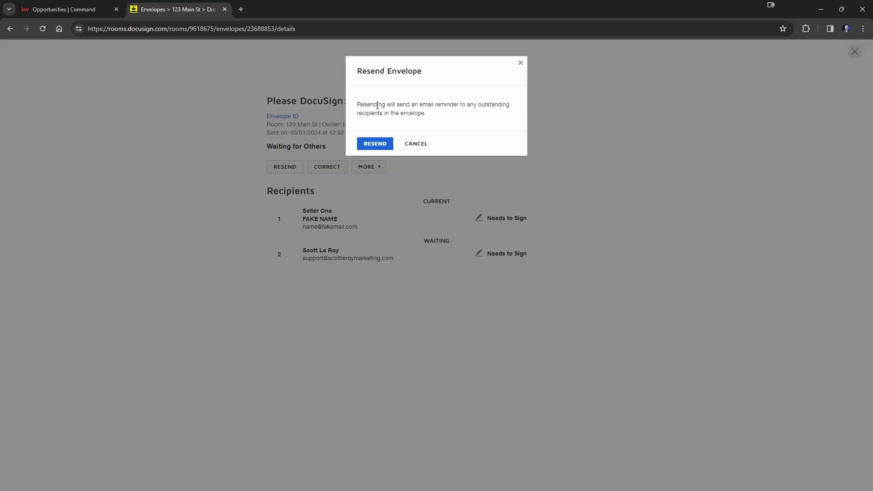
drag(377, 105, 512, 111)
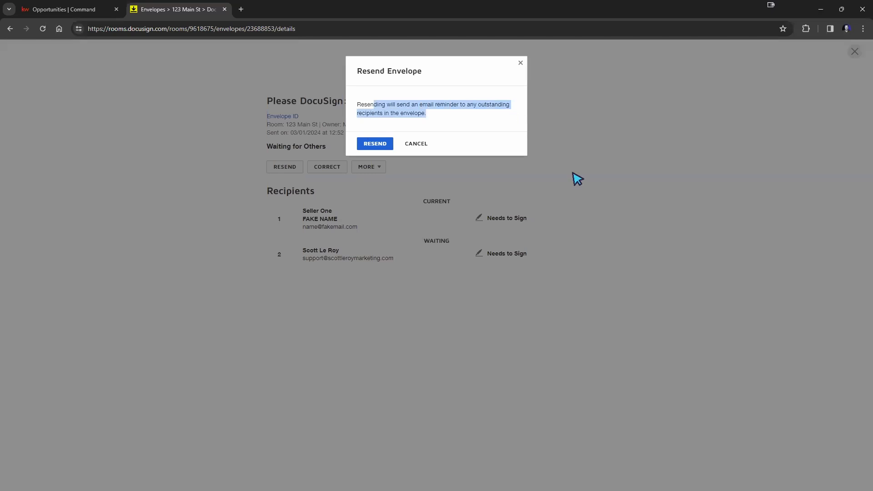
click(379, 144)
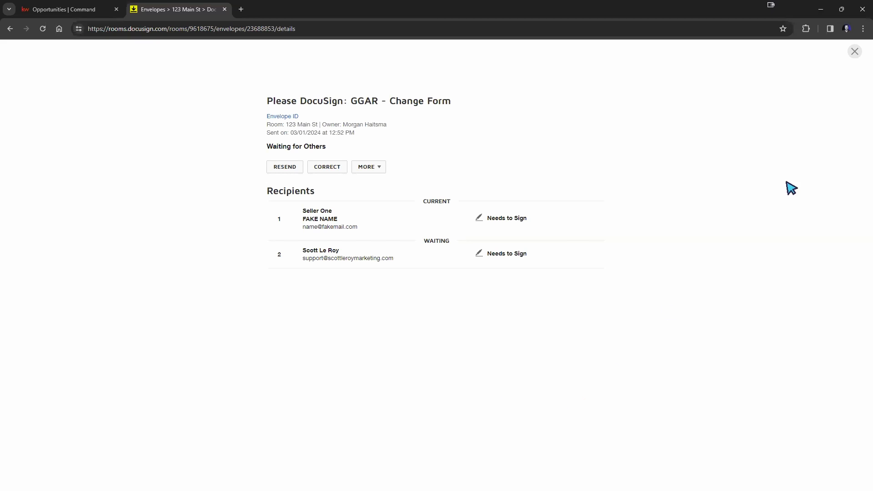
Step: Close the envelope details and return to the 123 Main St opportunity in Command
click(854, 52)
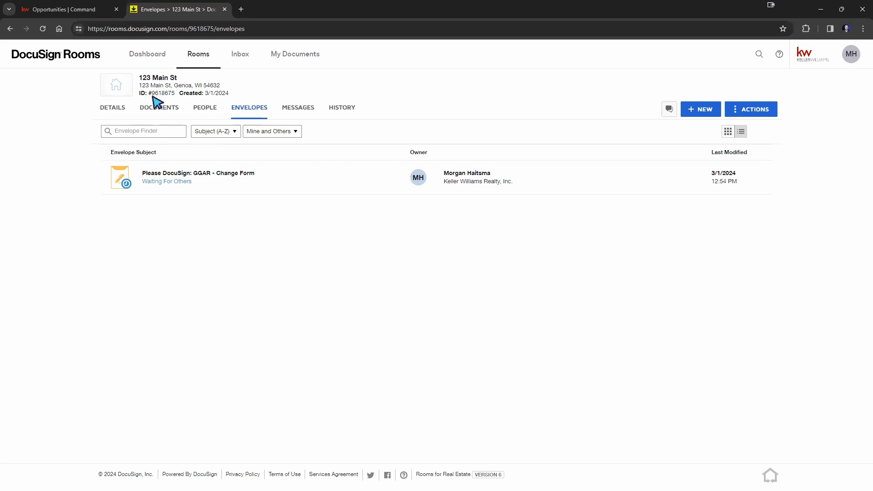
mouse_move(157, 94)
click(87, 13)
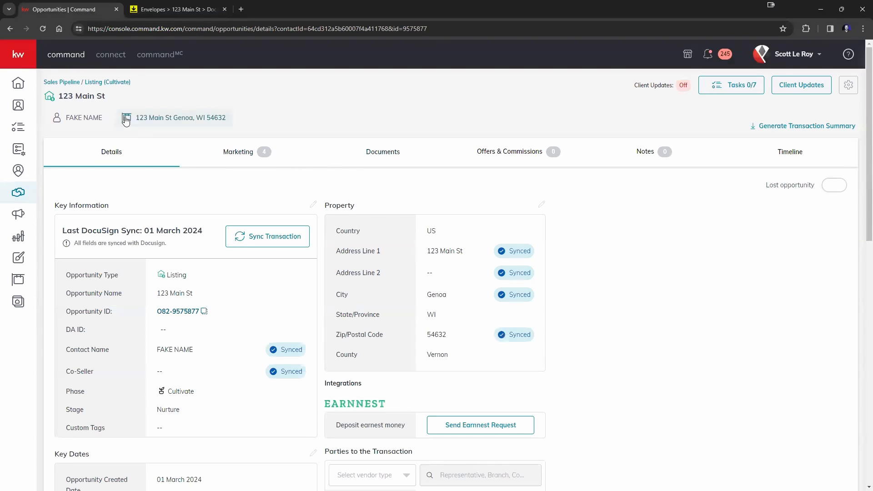
Step: Check the Documents checklist's Working Folder and General Information file options, then return to Rooms
click(380, 156)
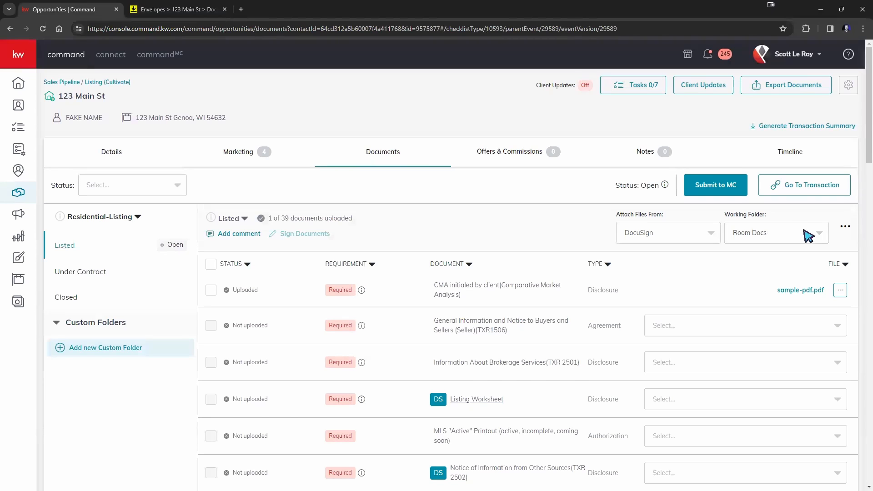
click(818, 234)
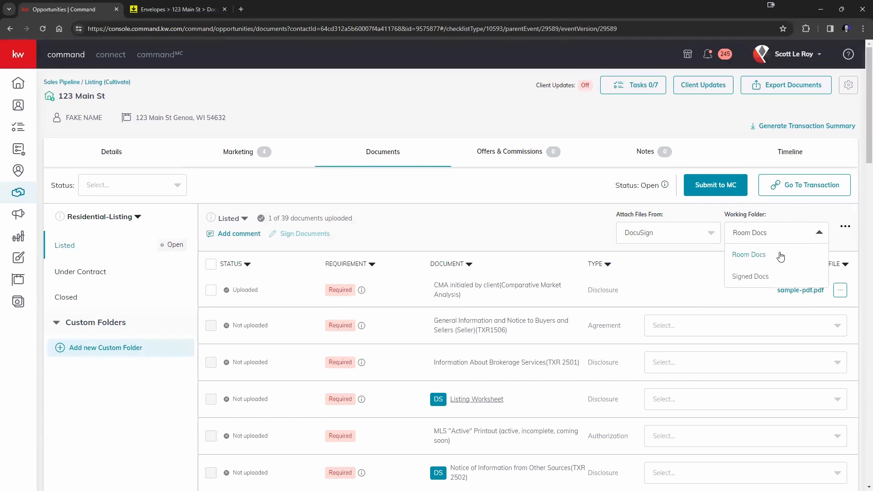
click(811, 330)
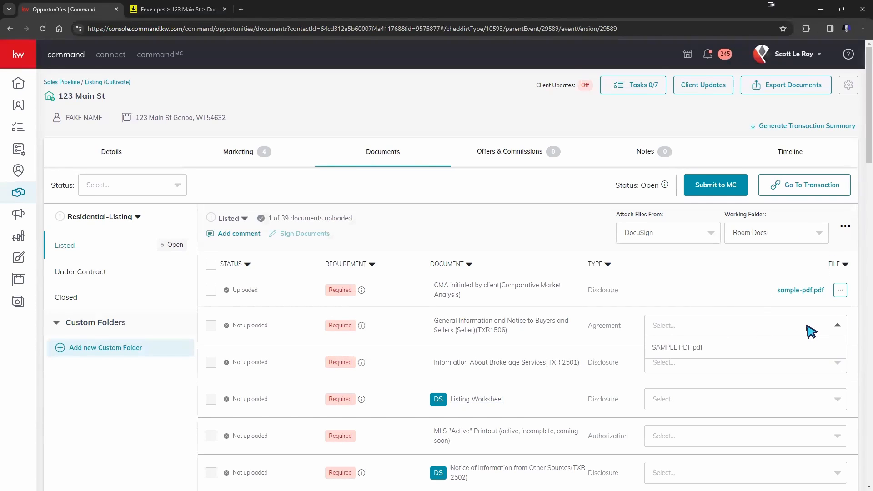
click(809, 325)
click(809, 325)
click(809, 325)
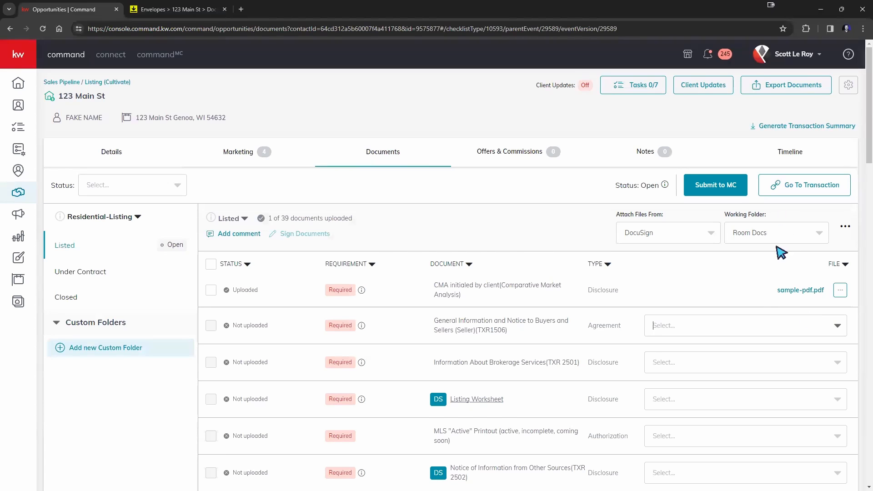
click(784, 327)
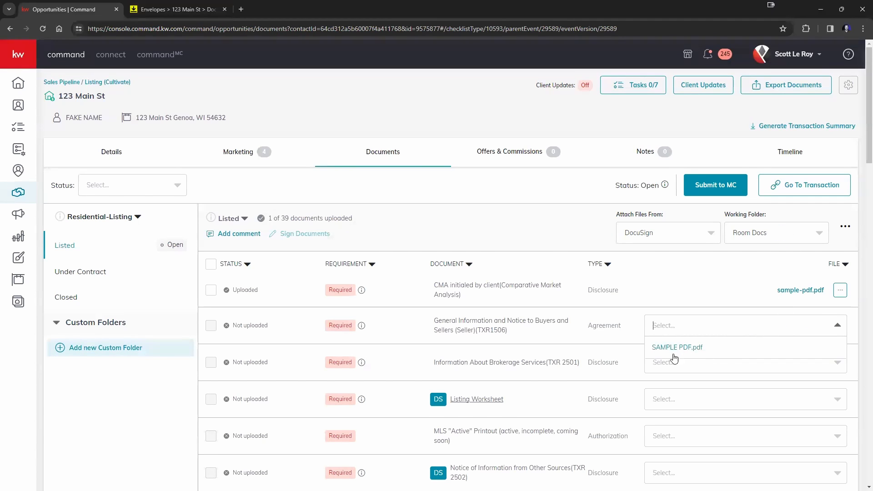
click(146, 12)
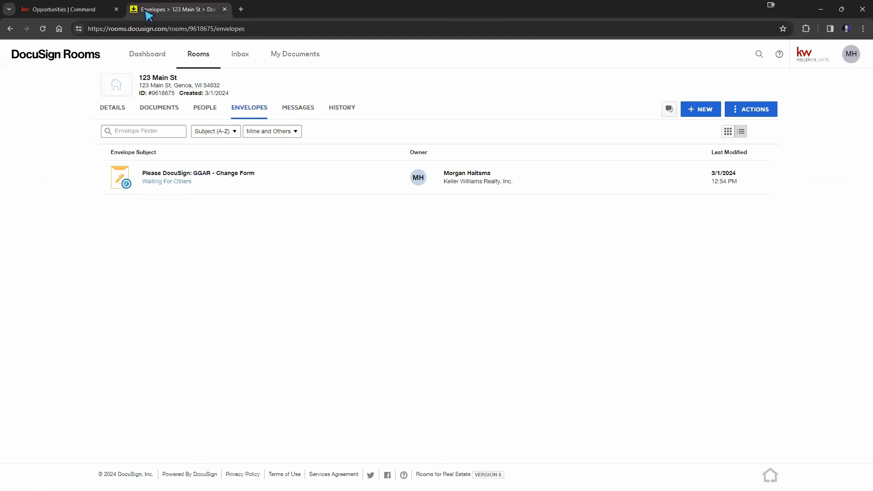
Step: View the room's four documents, including SAMPLE PDF, then list General Information files in Command
click(161, 110)
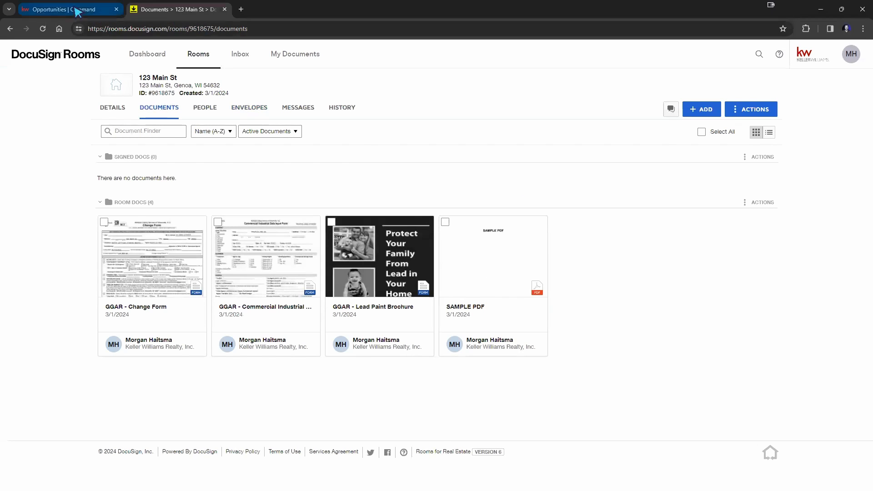
click(75, 10)
click(718, 330)
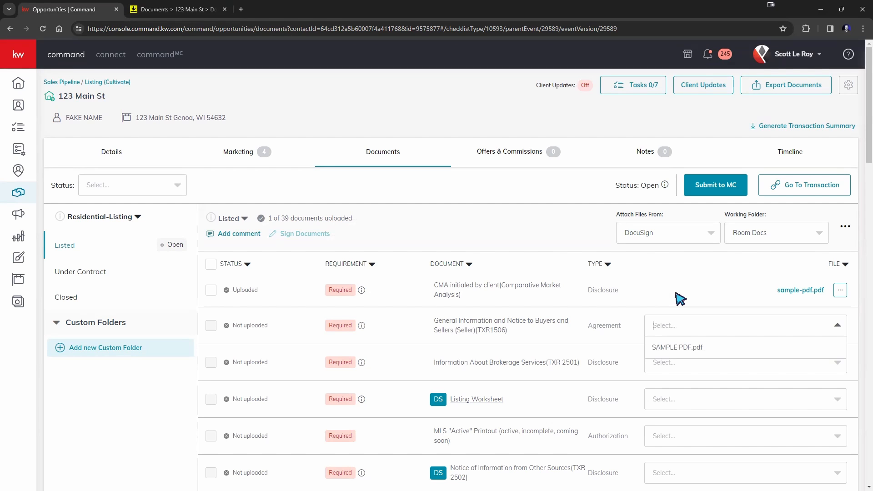
Step: Attach SAMPLE PDF.pdf to the General Information checklist row
click(150, 9)
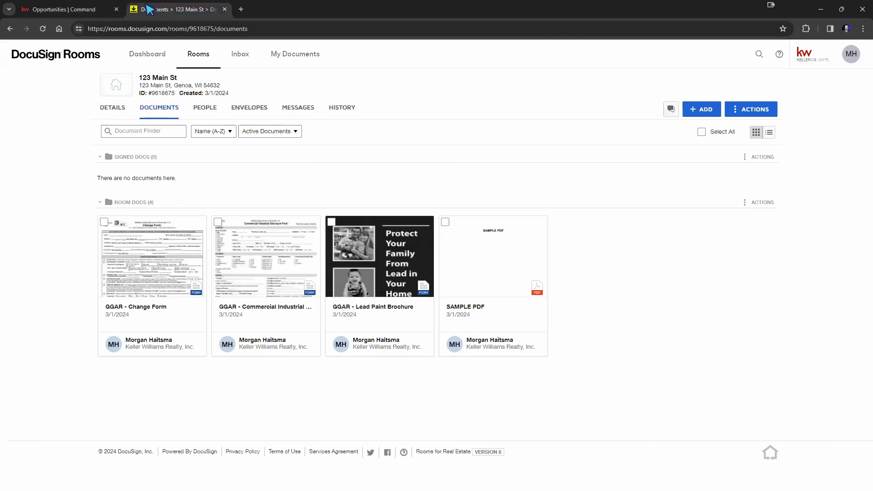
click(30, 6)
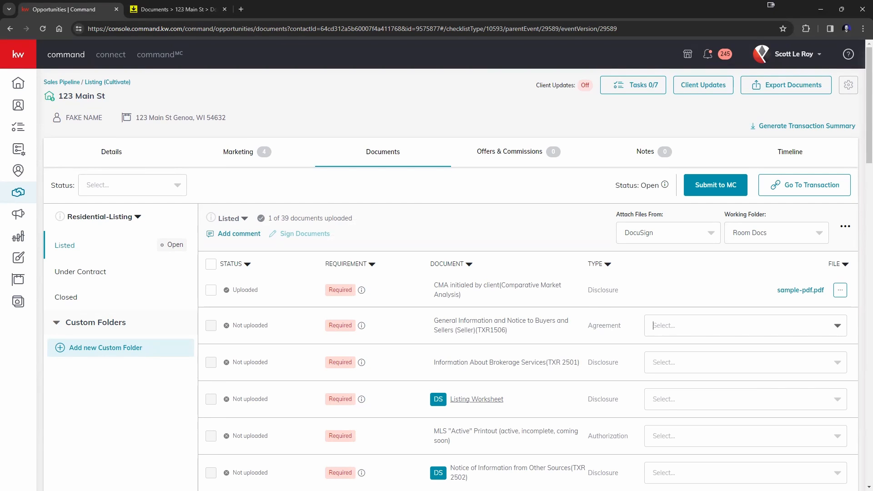
click(813, 329)
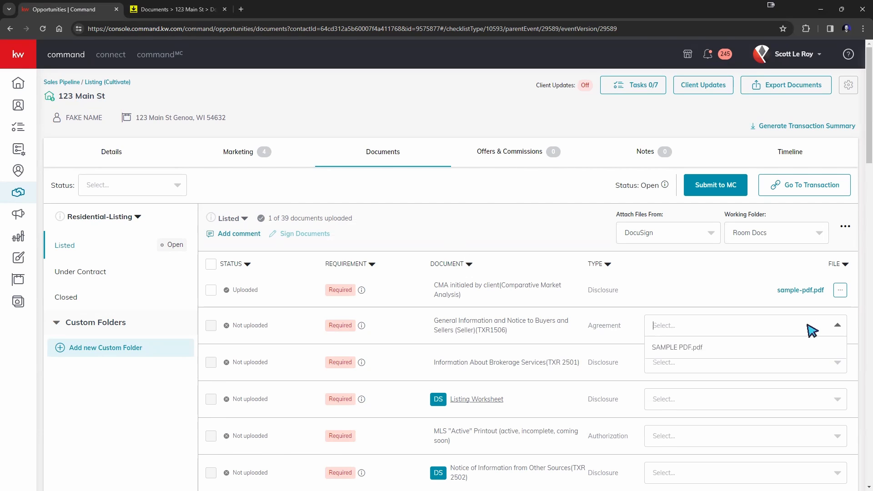
click(697, 348)
click(715, 363)
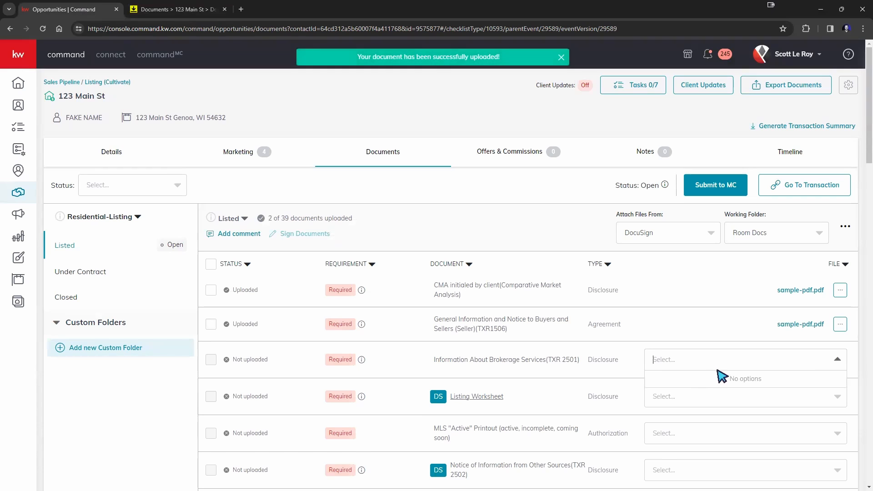
Step: Check available files for Brokerage Services, Listing Worksheet and MLS Active Printout rows
click(747, 354)
click(748, 355)
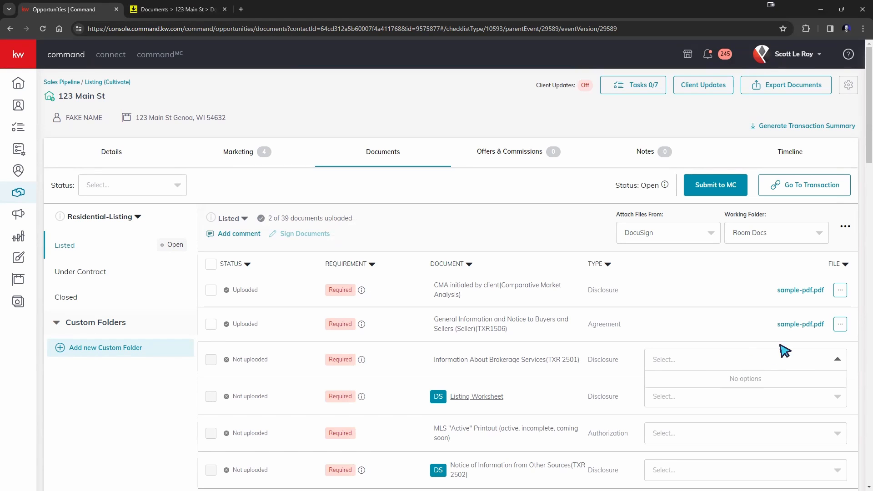
click(763, 402)
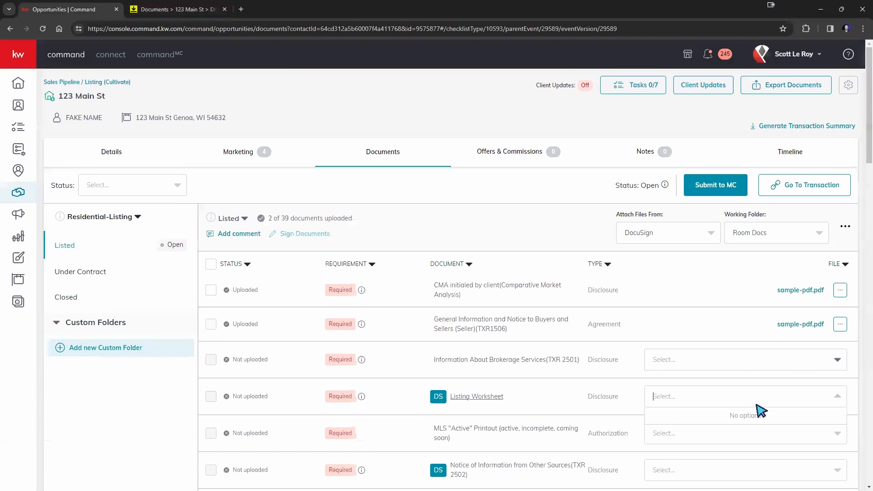
click(747, 434)
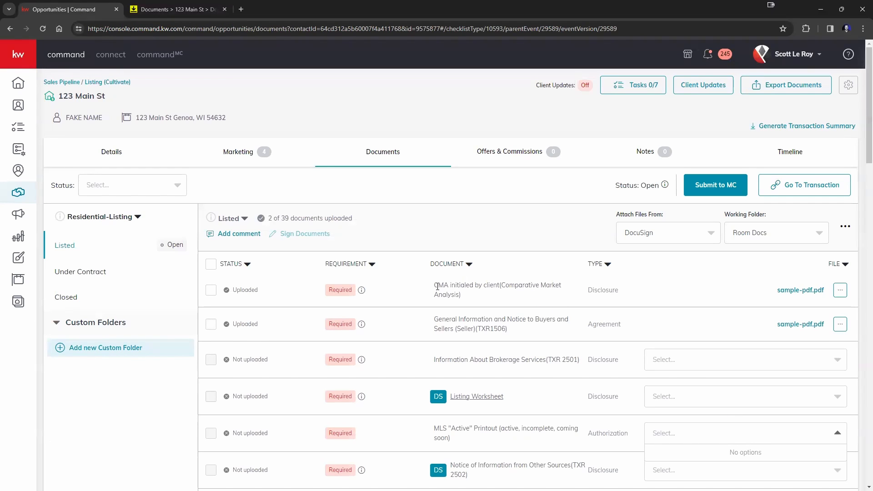
drag(437, 286, 460, 296)
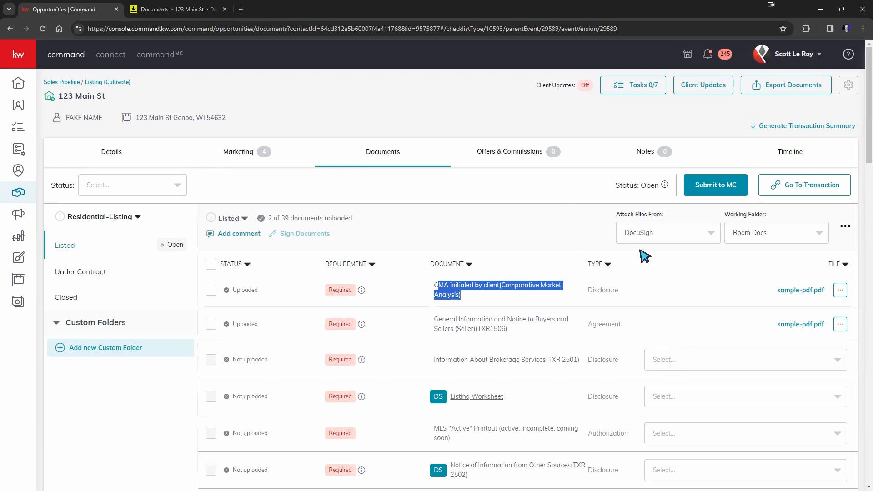
click(545, 236)
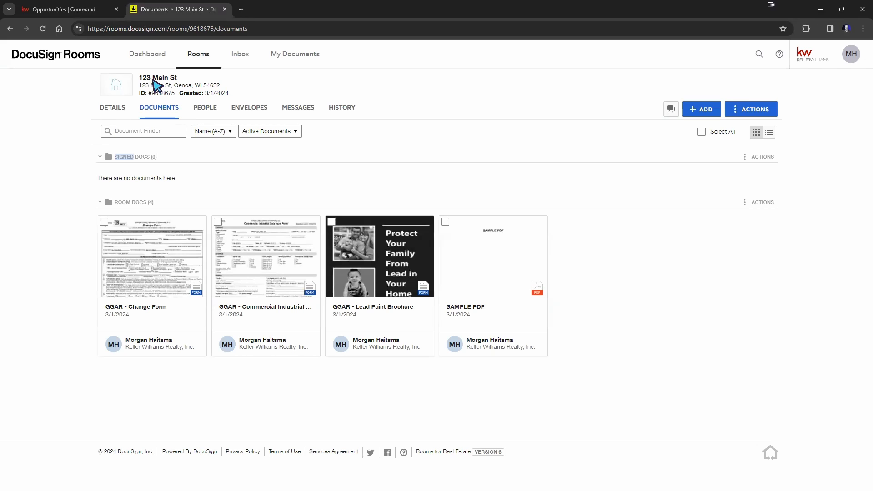
Step: Leave the 123 Main St room for the Rooms list and open My Documents
click(199, 56)
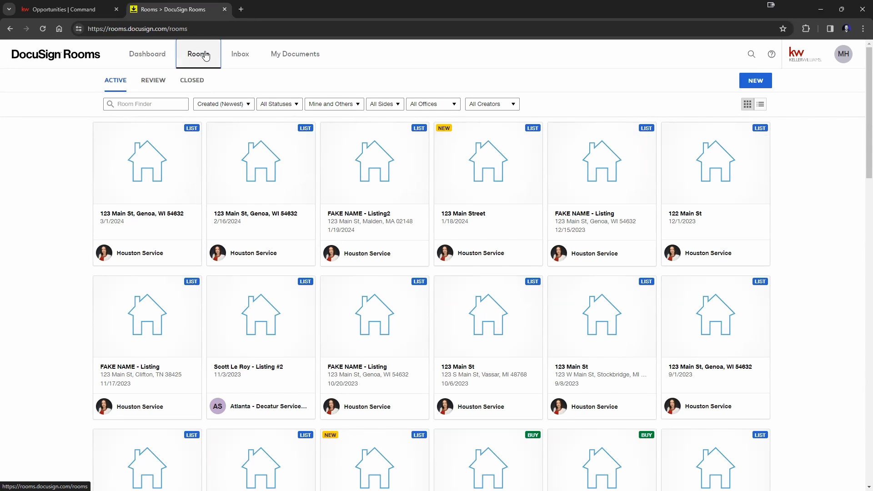
click(290, 59)
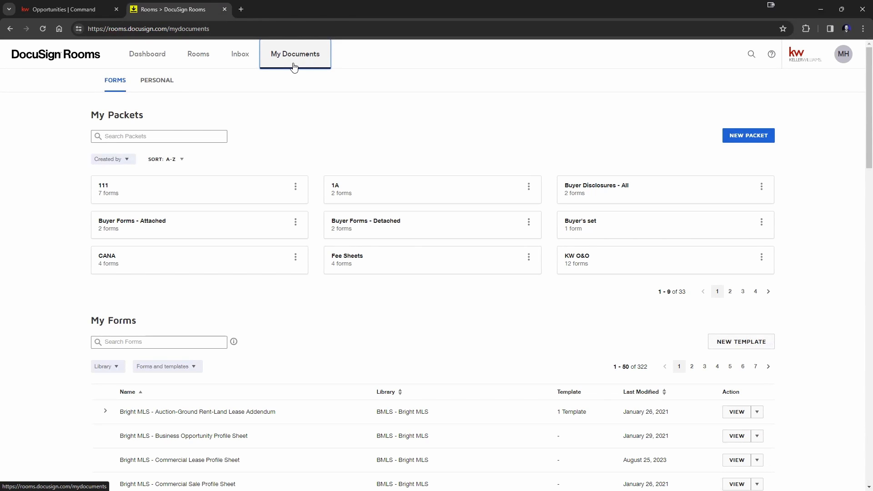
click(842, 54)
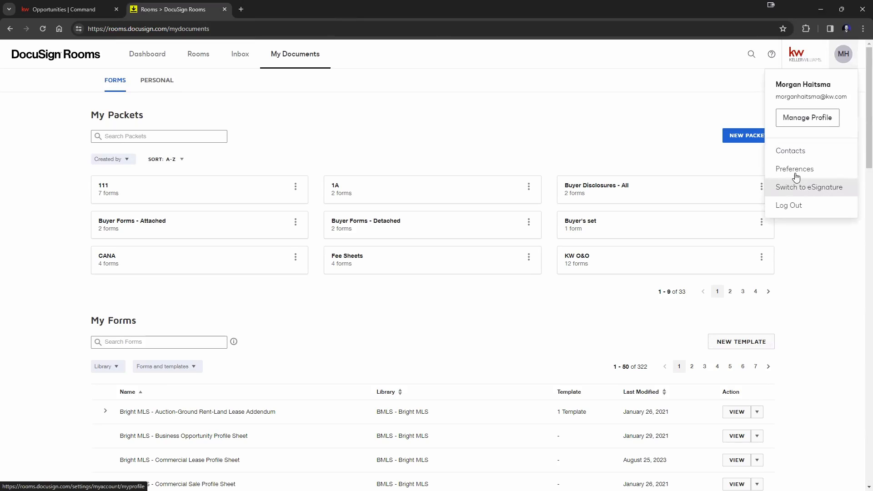
click(500, 129)
Step: Browse My Forms and check the template options for the Listing Change Authorization Form
scroll(325, 249, down, 3)
scroll(336, 236, down, 10)
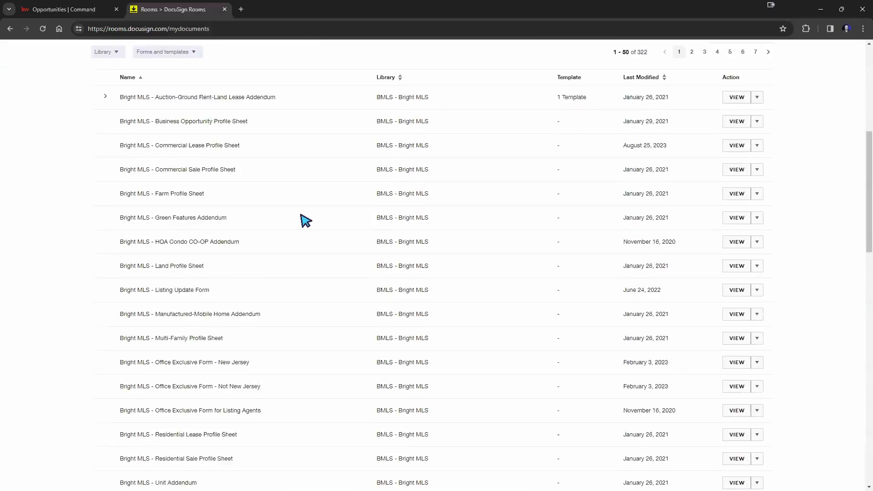
scroll(240, 302, down, 2)
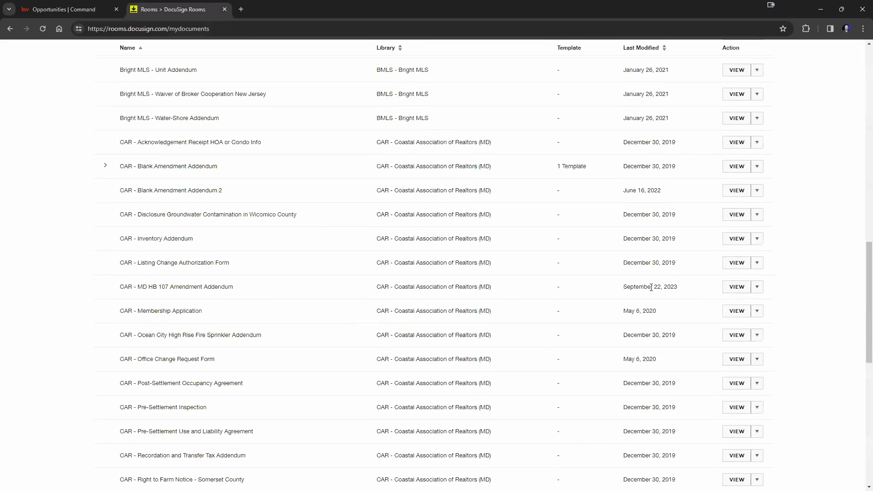
click(757, 264)
click(801, 279)
scroll(670, 254, down, 4)
scroll(669, 254, down, 6)
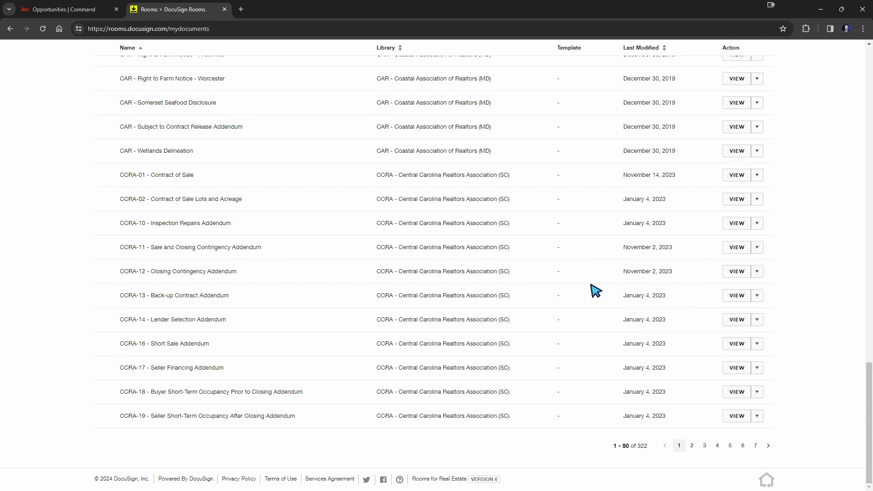
Step: Check CCRA-14 and Blank Amendment Addendum, then show Business Opportunity Profile Sheet's template options
click(755, 325)
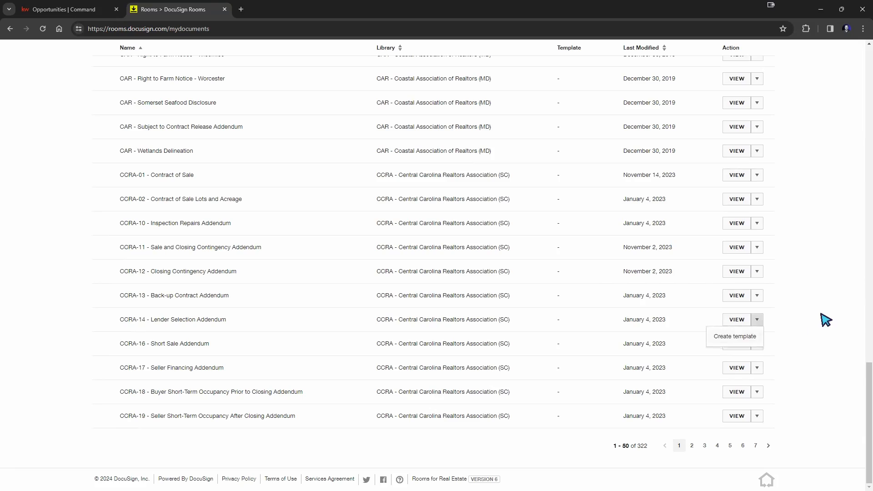
scroll(825, 320, up, 1)
scroll(825, 319, up, 15)
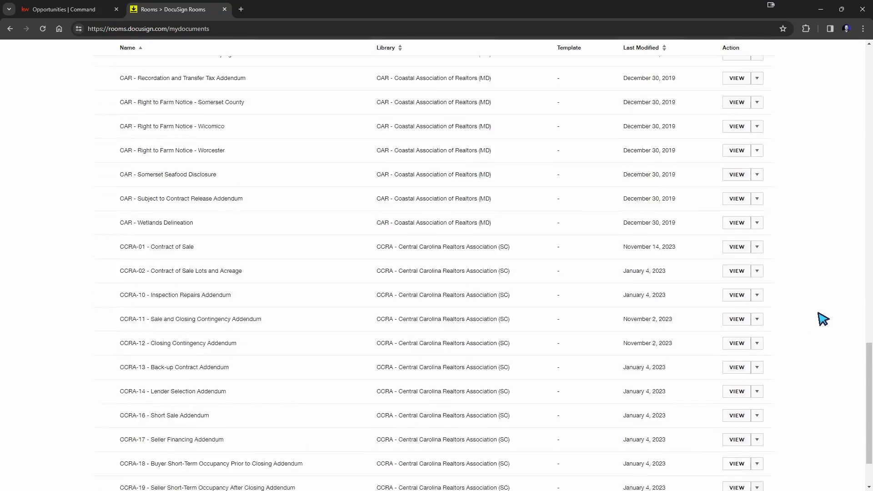
scroll(823, 319, up, 5)
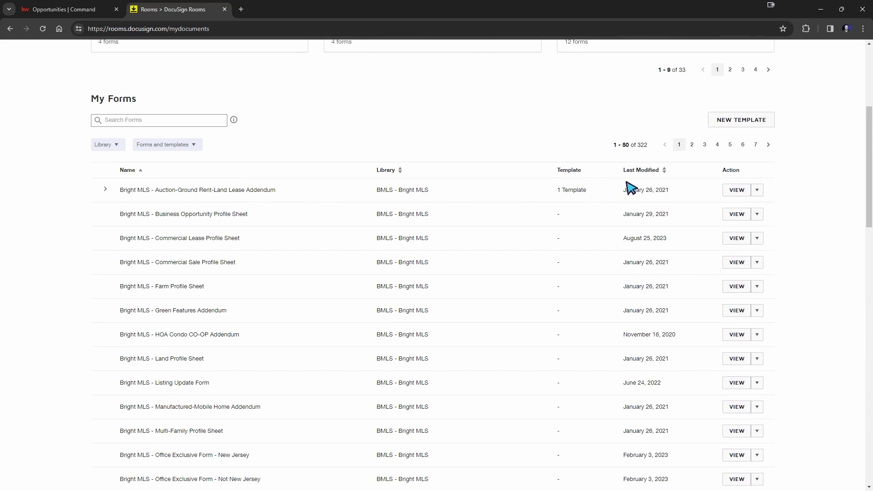
scroll(569, 204, down, 8)
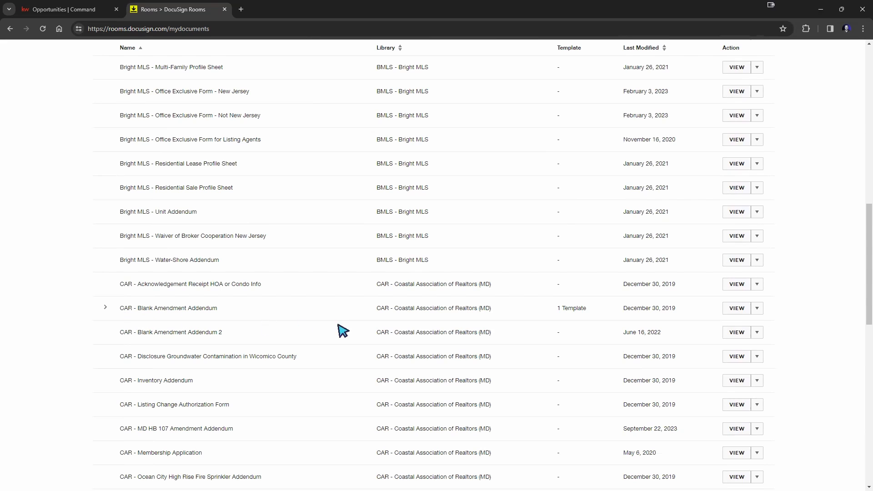
click(105, 309)
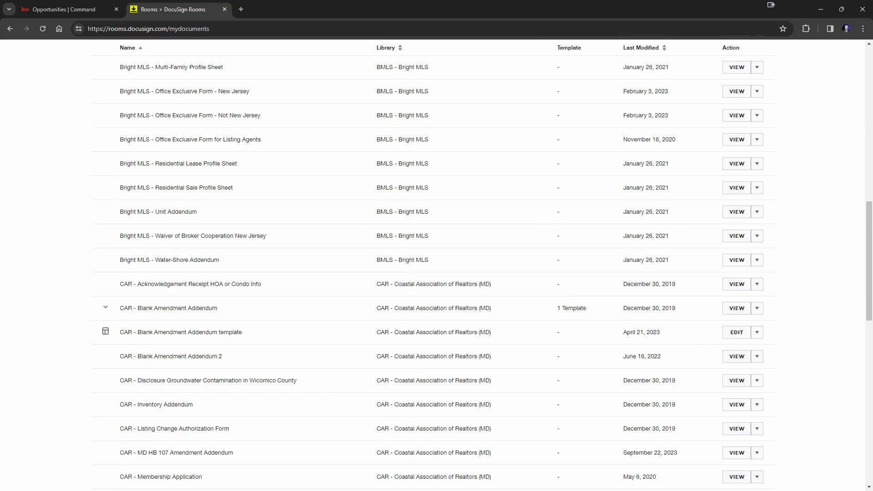
scroll(806, 298, up, 10)
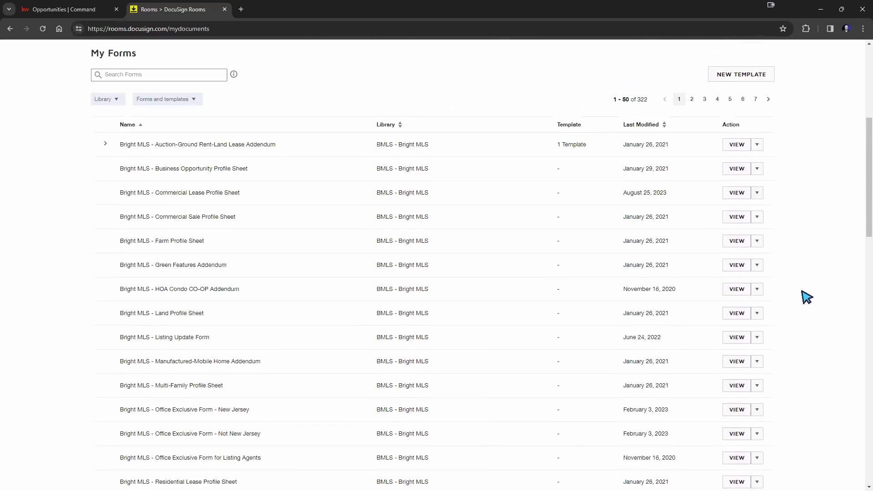
scroll(806, 298, up, 2)
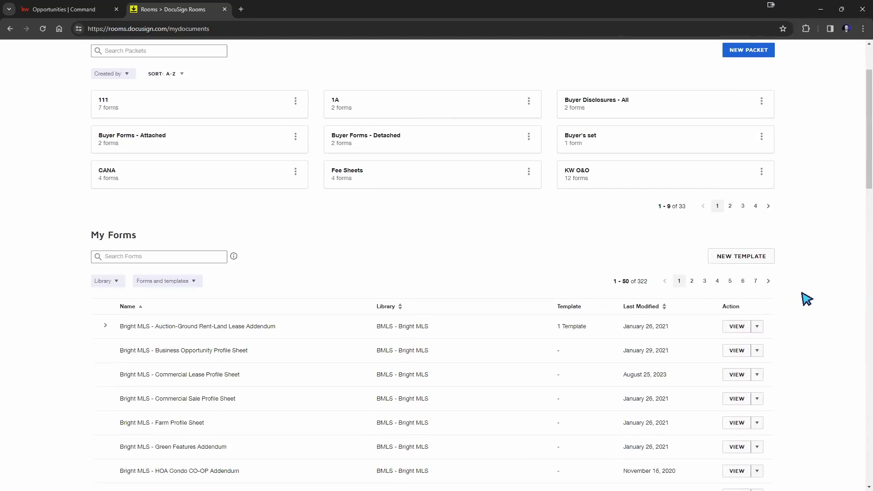
scroll(806, 301, down, 2)
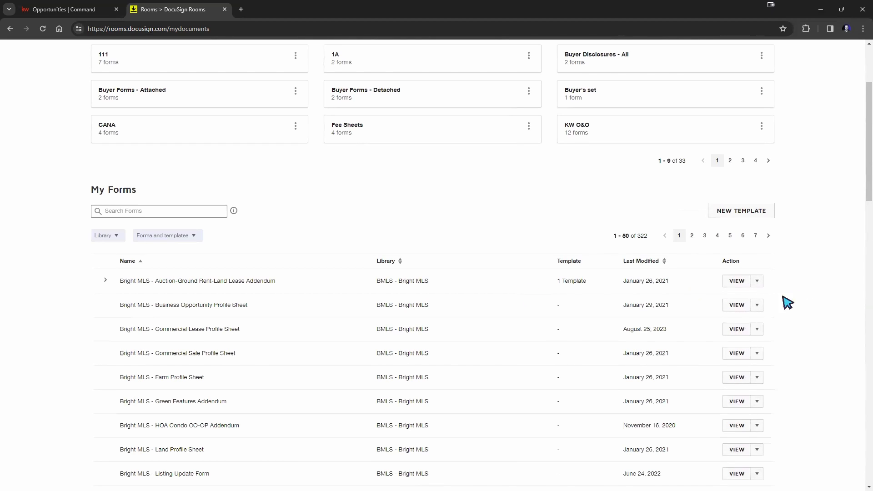
click(757, 305)
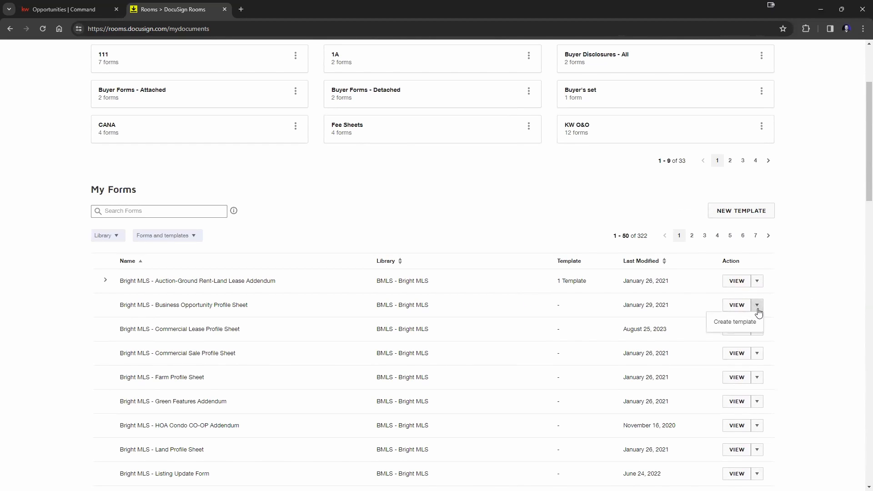
Step: Create a Business Opportunity Profile Sheet template with the agent's name under Submitted by, and save it
click(739, 322)
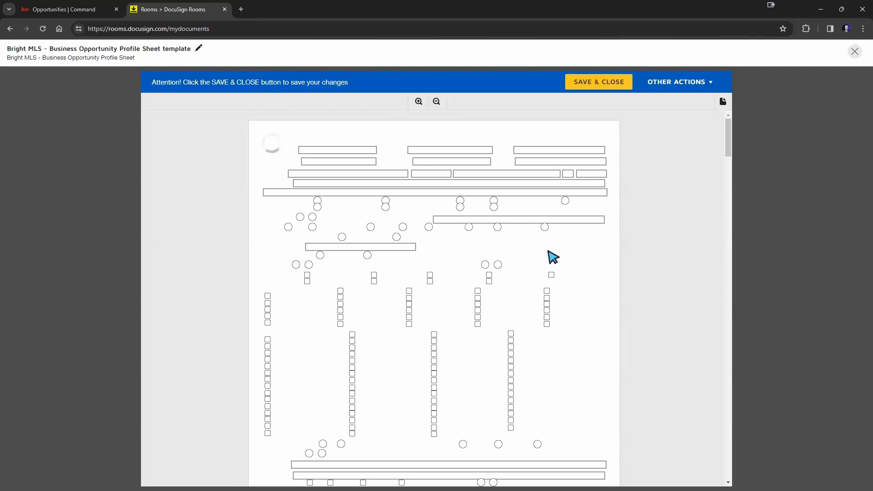
click(320, 147)
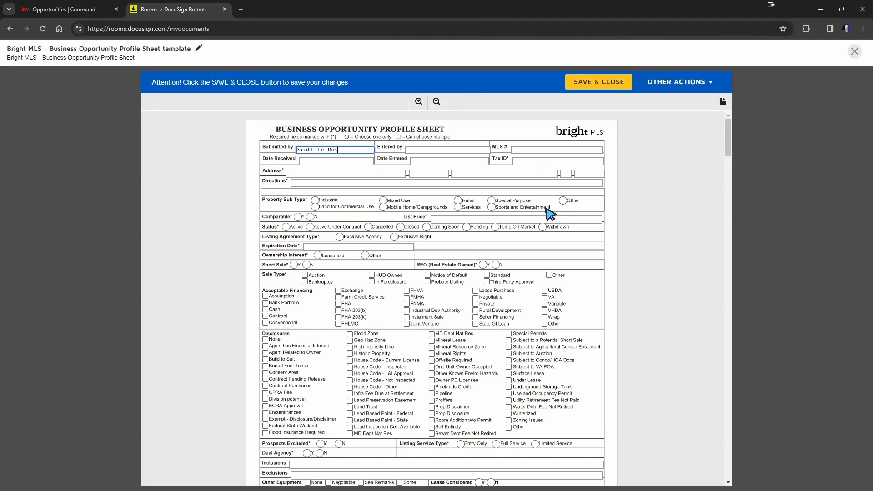
click(629, 217)
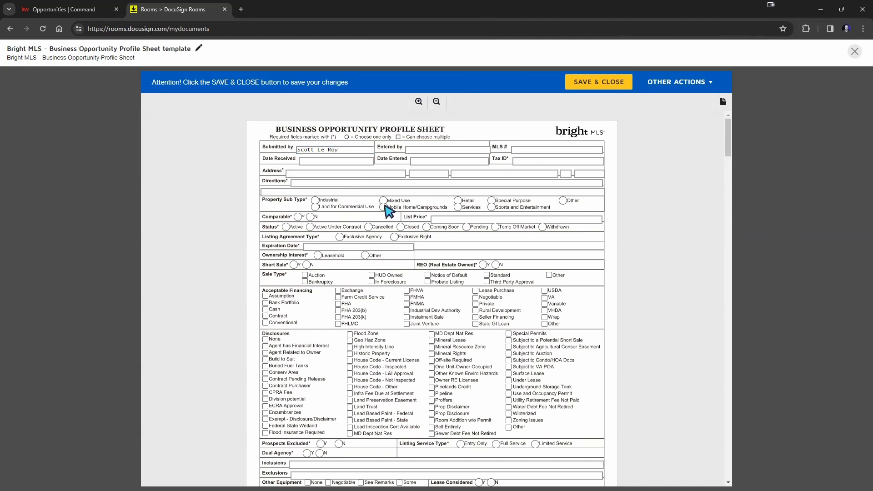
scroll(667, 264, down, 8)
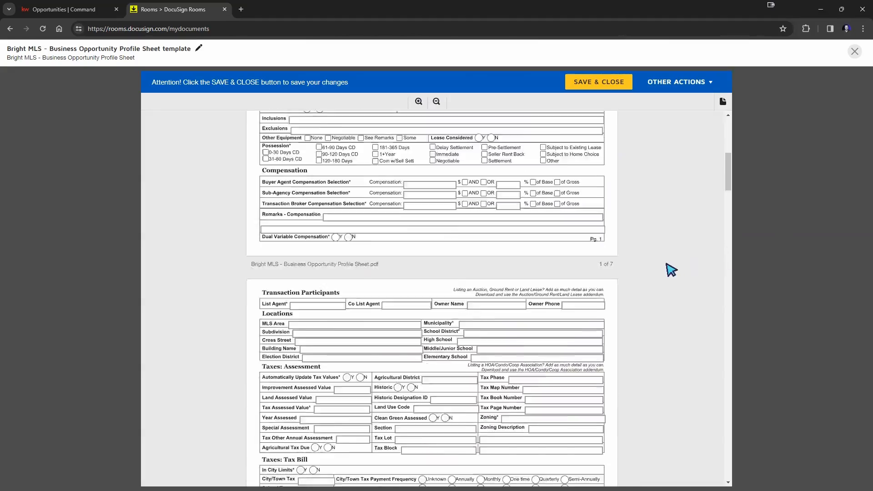
scroll(671, 270, down, 20)
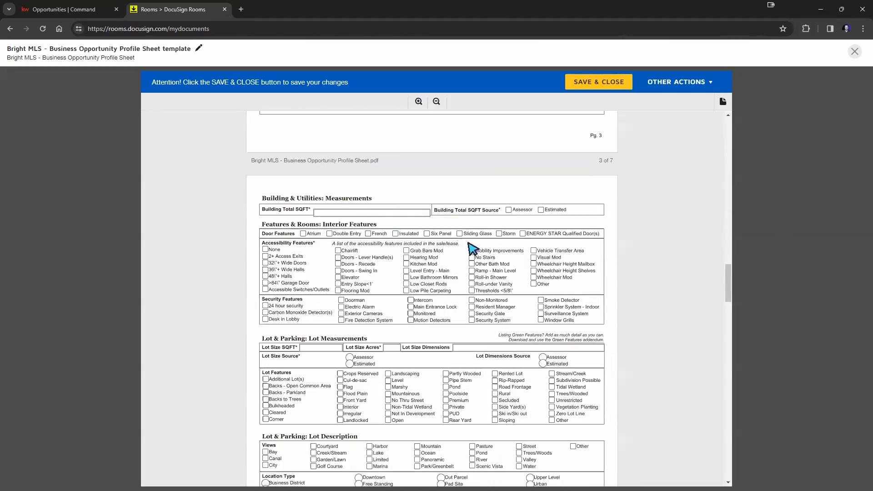
scroll(470, 249, down, 11)
scroll(469, 248, up, 1)
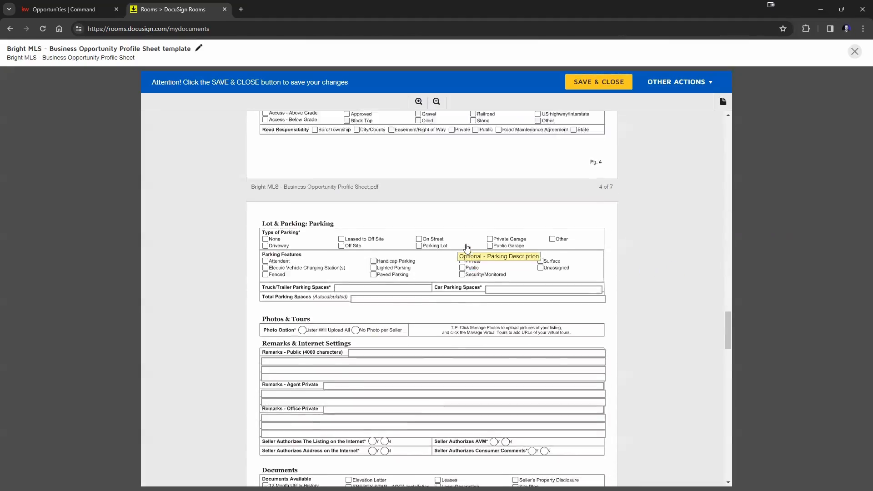
scroll(468, 248, up, 6)
click(586, 82)
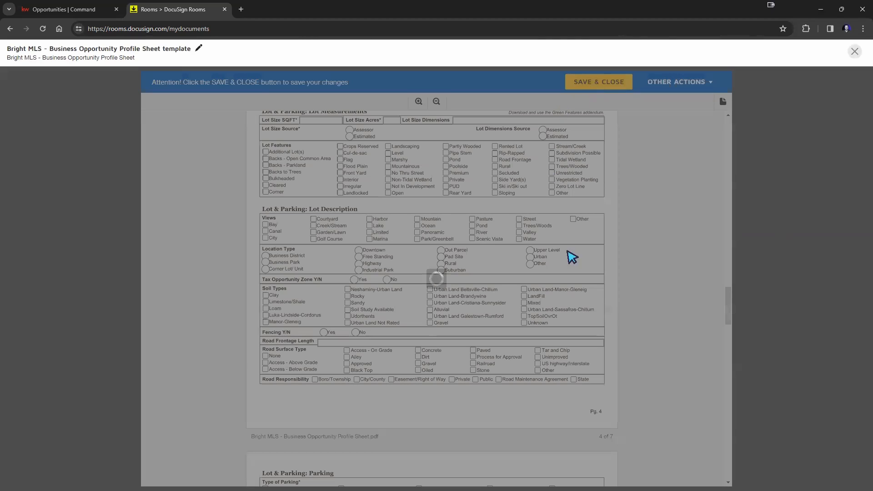
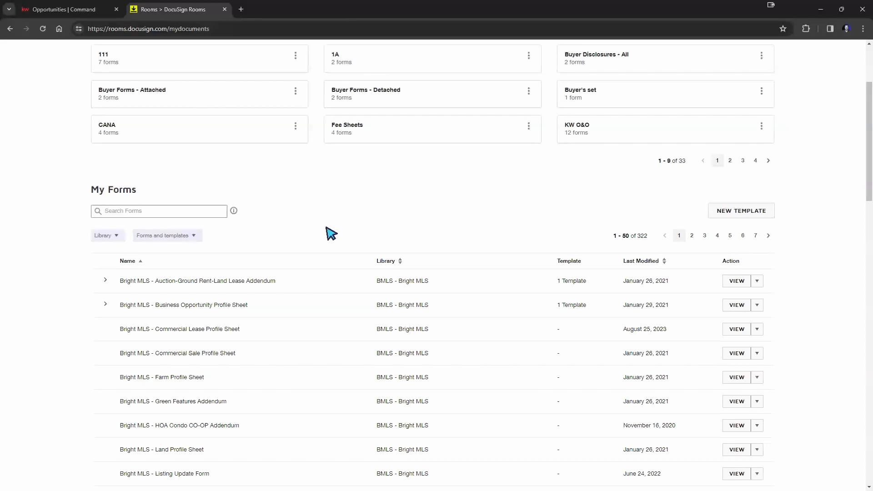
Step: Create a new form packet named '1A1A' and proceed to its Add forms dialog
scroll(540, 286, up, 3)
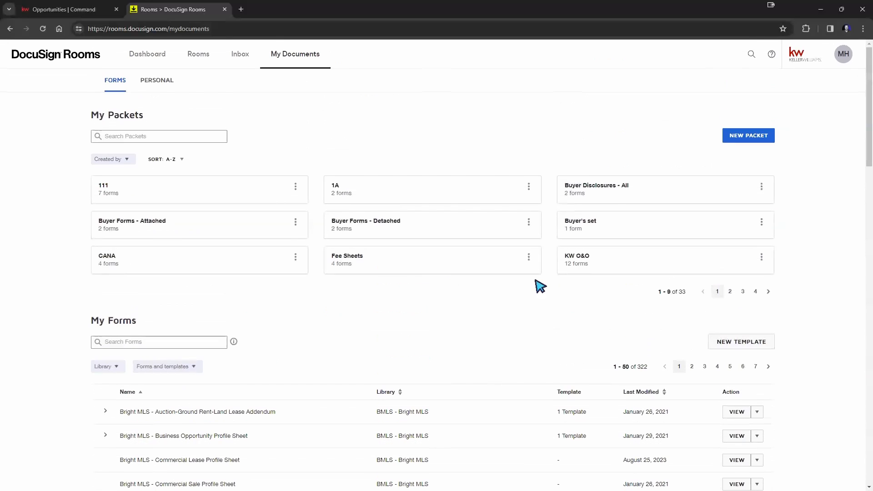
click(751, 140)
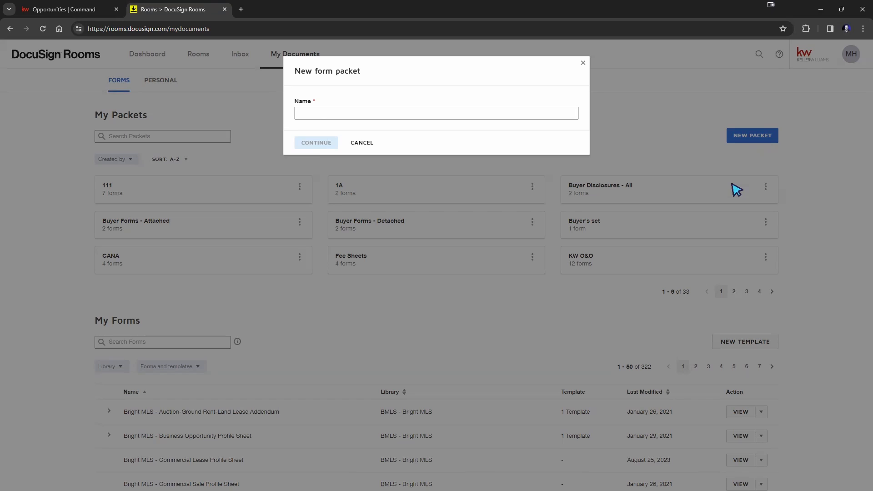
click(356, 111)
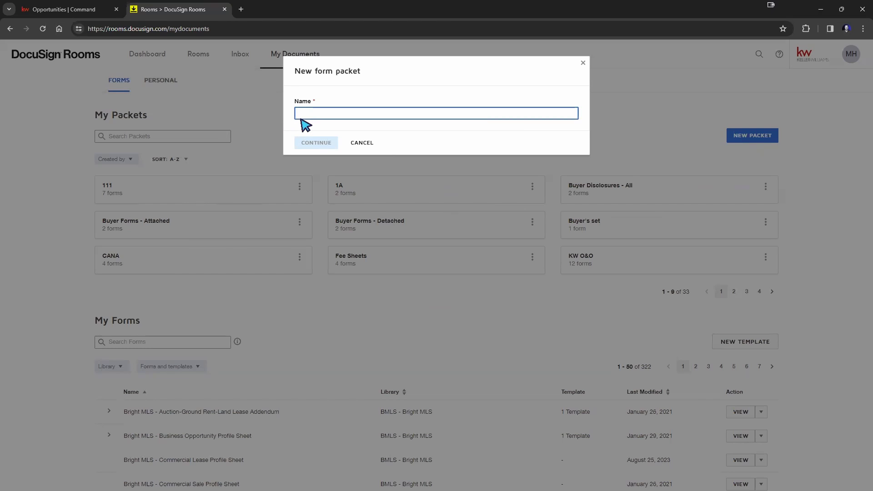
text(1A)
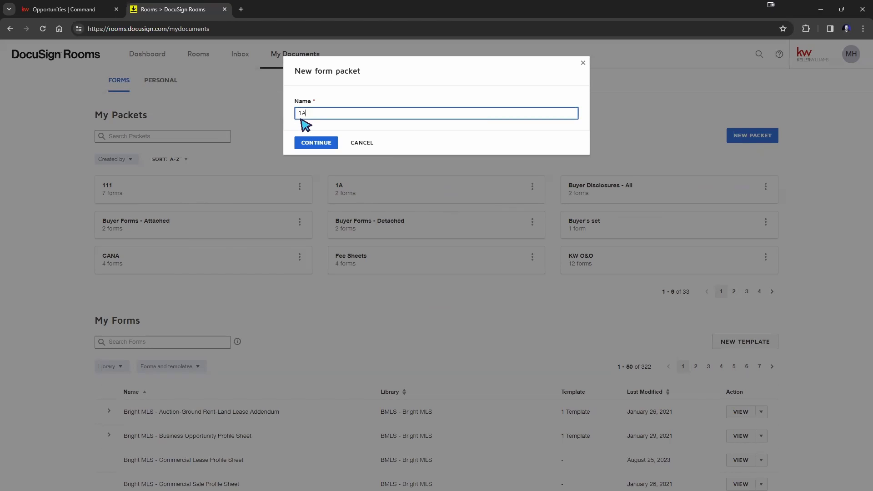
text(1A)
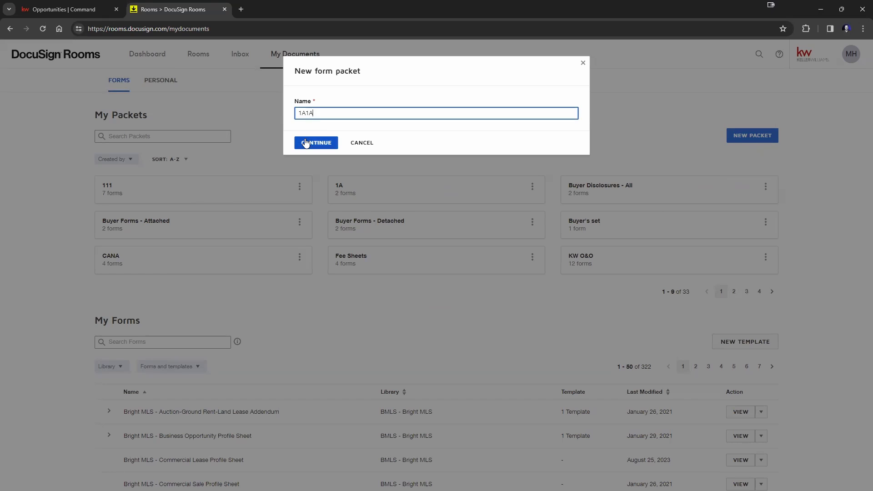
click(316, 142)
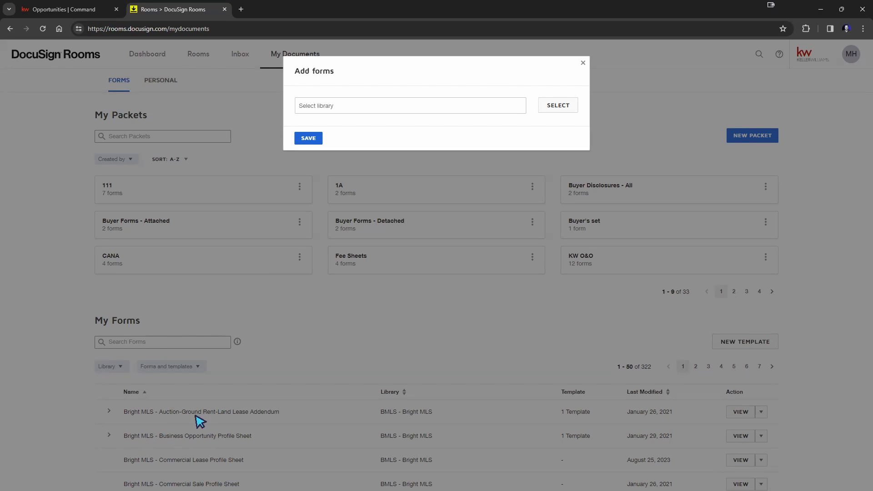
Step: Add the Business Opportunity Profile Sheet from the BMLS - Bright MLS library and save the packet
click(545, 111)
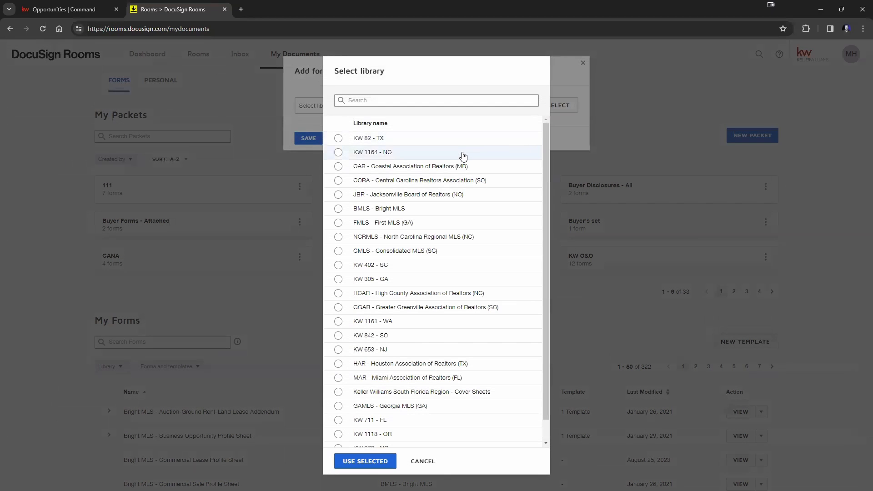
click(338, 209)
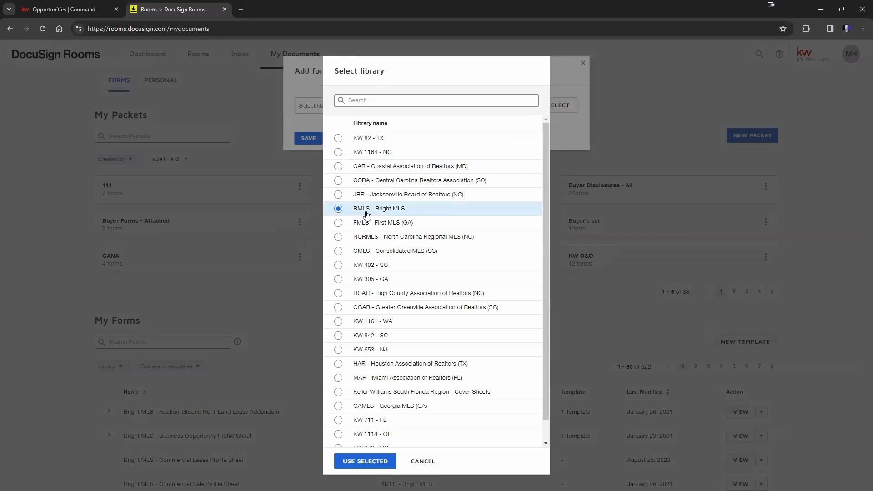
click(364, 461)
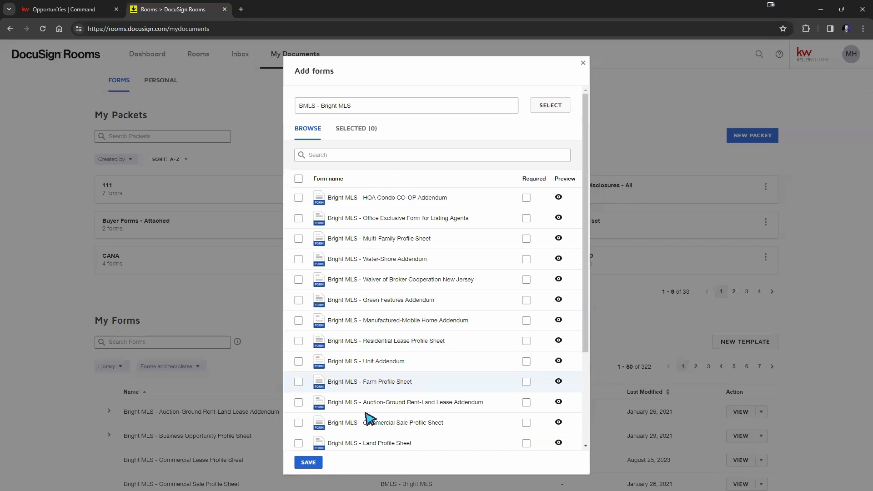
scroll(405, 375, down, 3)
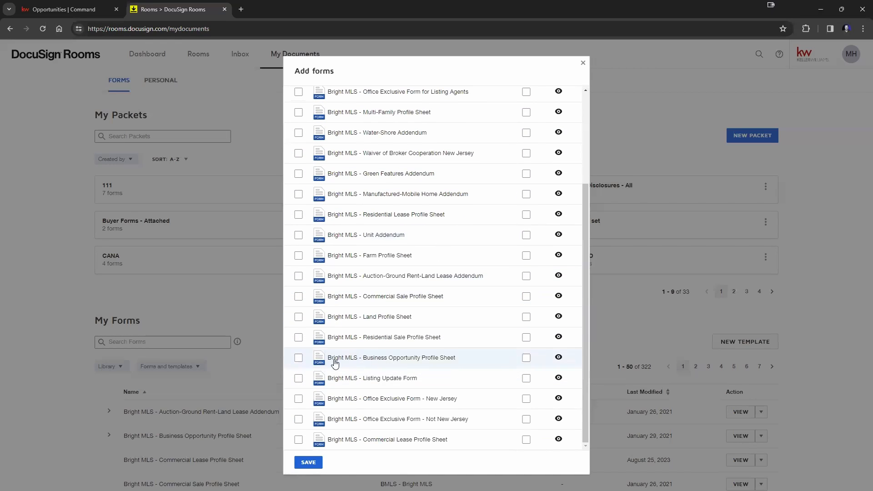
click(298, 359)
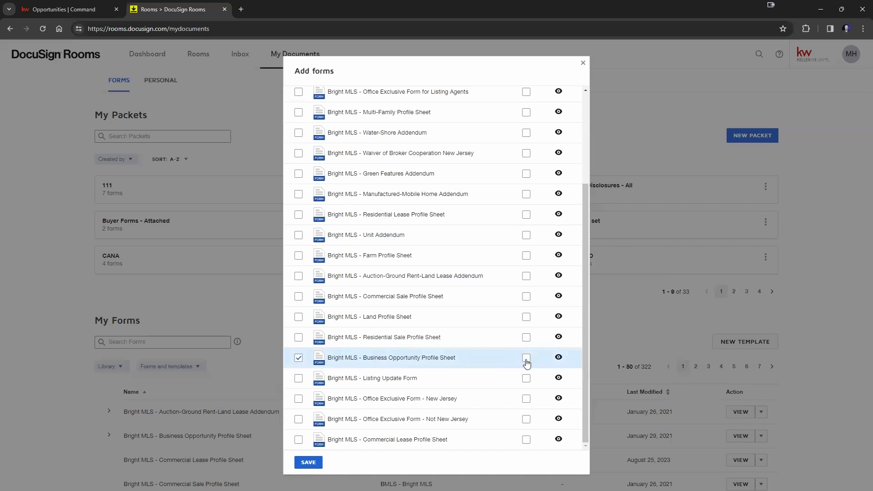
click(308, 462)
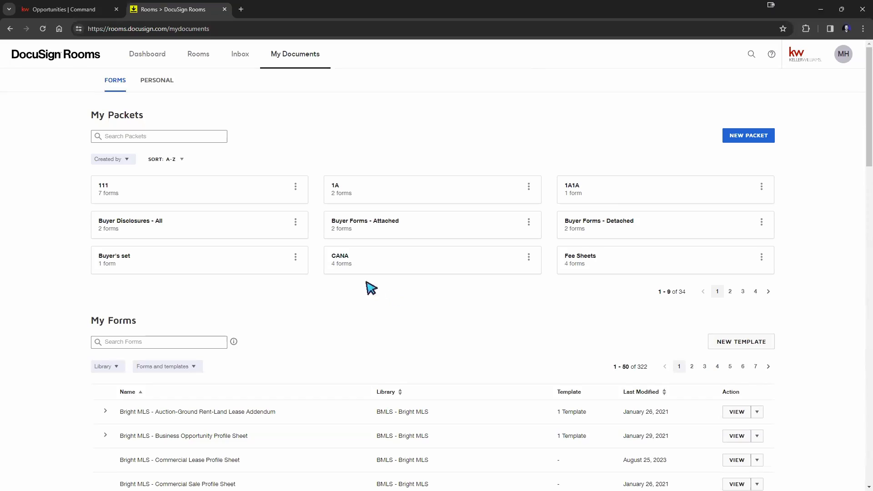
Step: Go to the Rooms list
scroll(267, 298, down, 12)
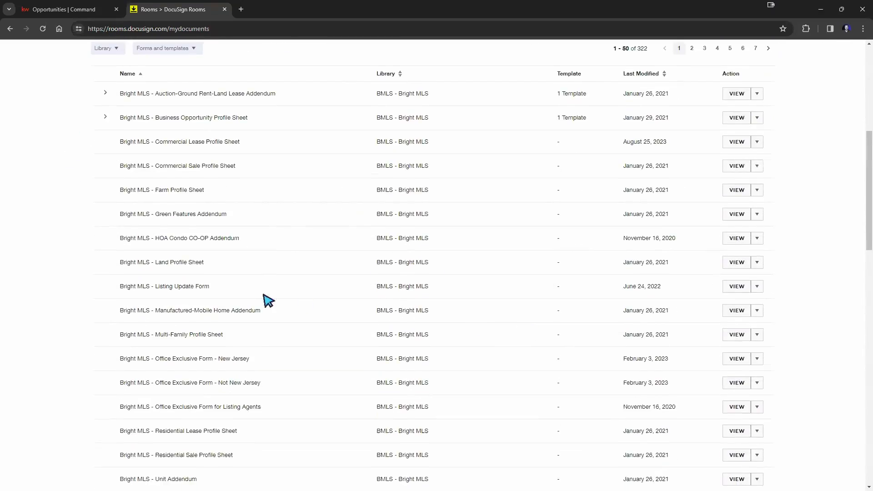
scroll(302, 287, down, 2)
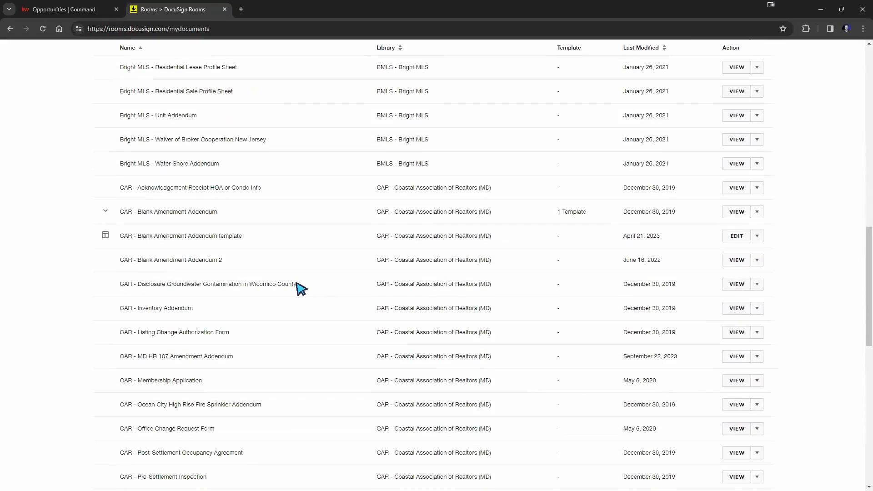
scroll(300, 287, up, 10)
scroll(302, 288, up, 4)
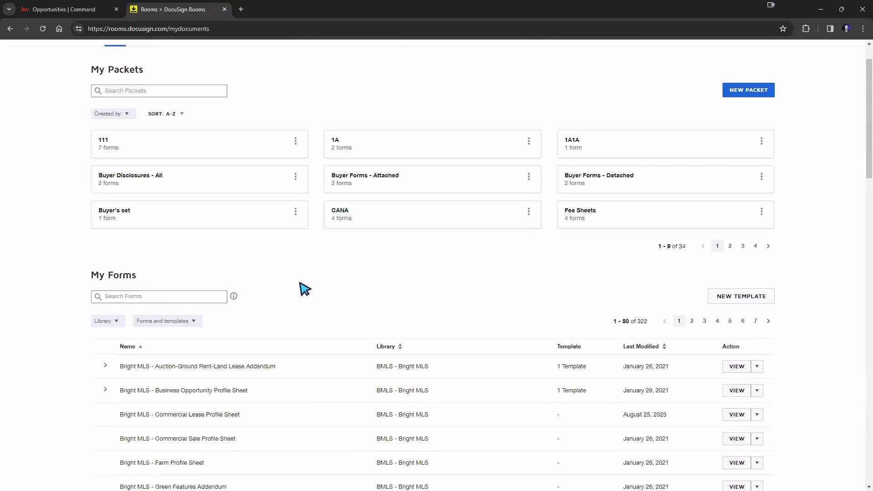
scroll(448, 264, up, 1)
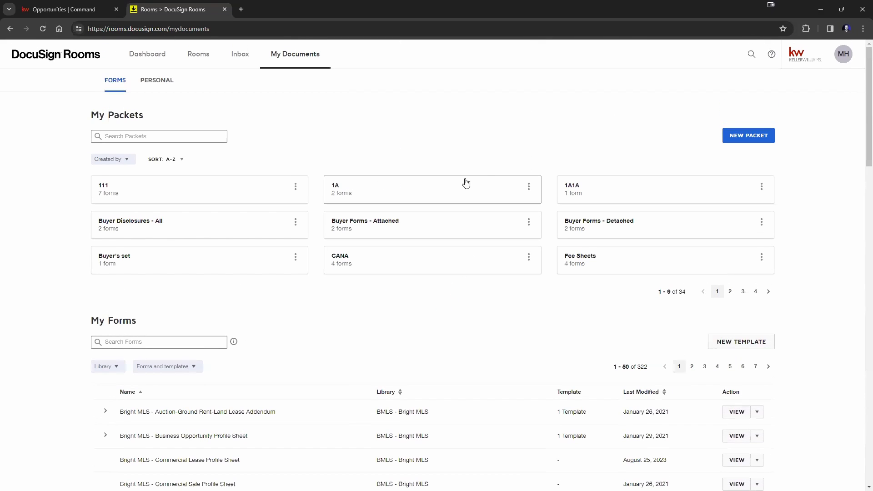
click(200, 55)
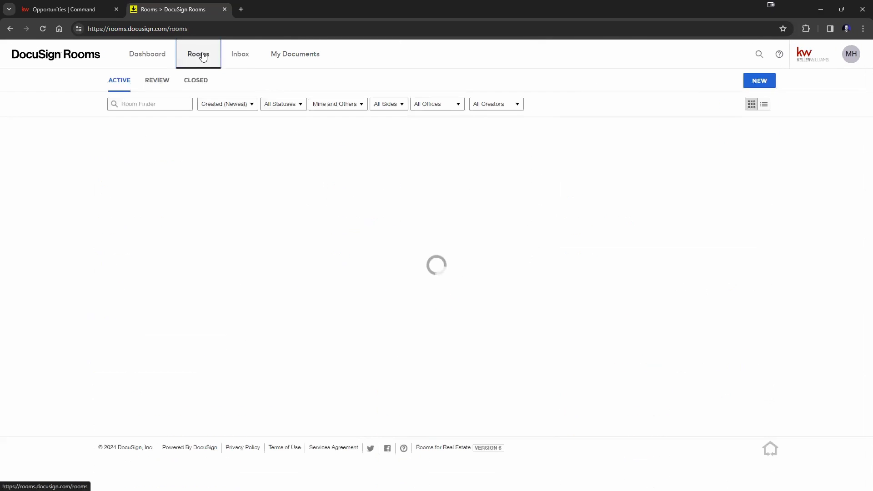
Step: Open the first room's documents and choose to add documents from DocuSign Forms
click(181, 180)
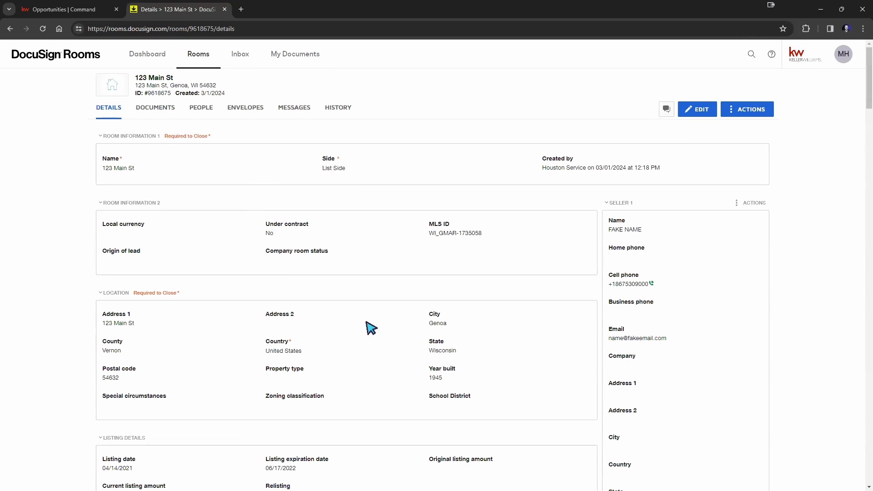
click(154, 109)
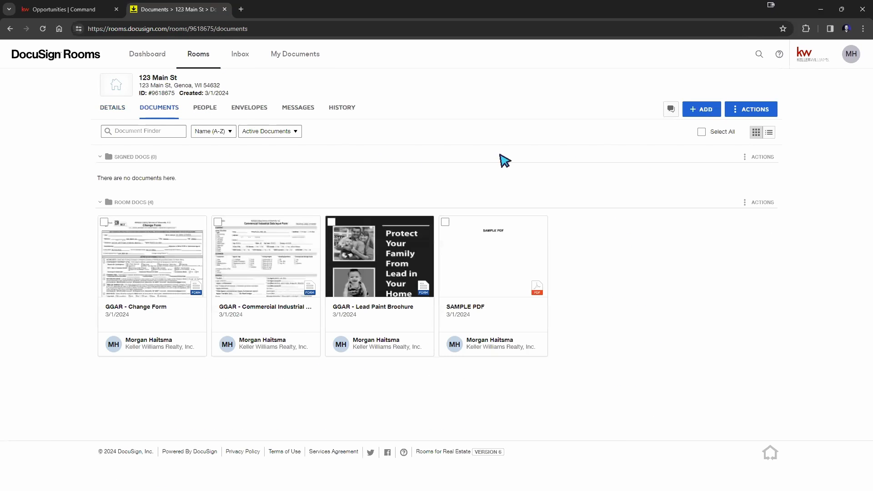
click(701, 111)
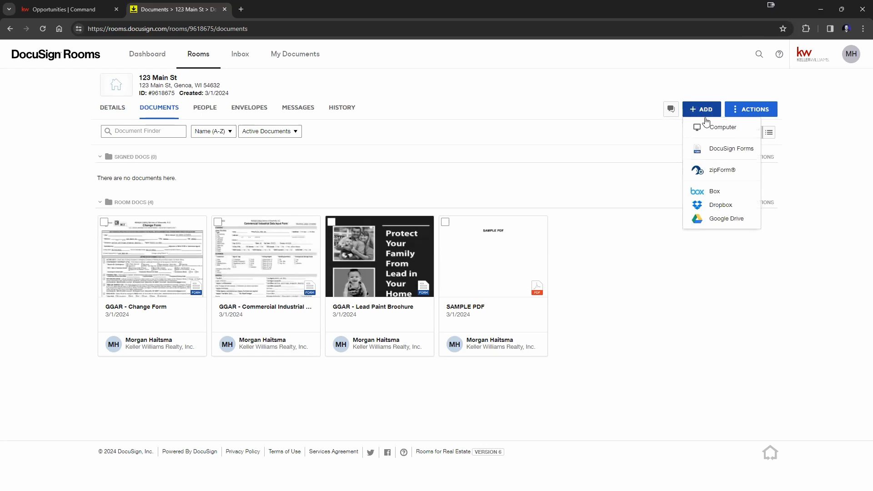
click(716, 148)
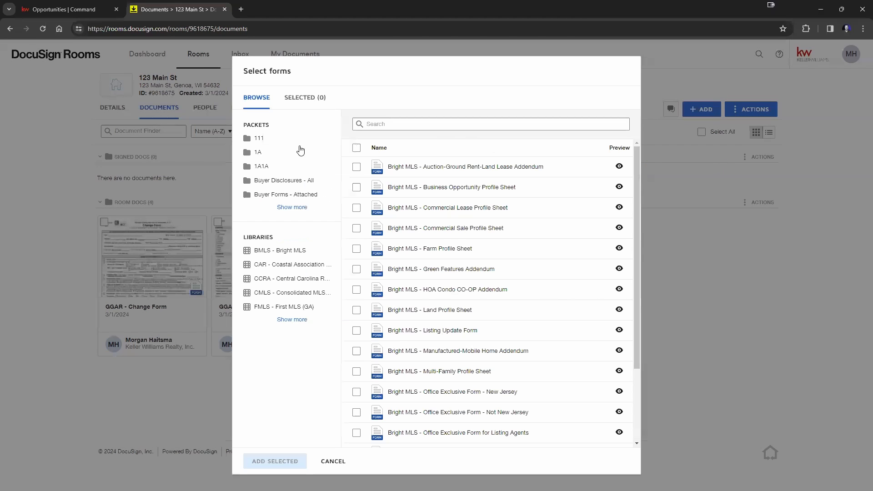
Step: Check that packet 1A1A offers the Business Opportunity Profile Sheet with template None, then cancel without adding
click(267, 169)
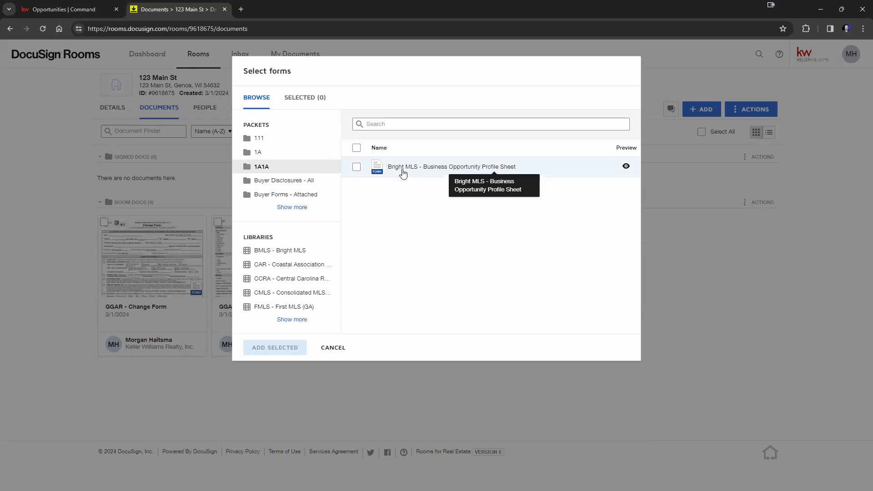
click(356, 170)
click(356, 169)
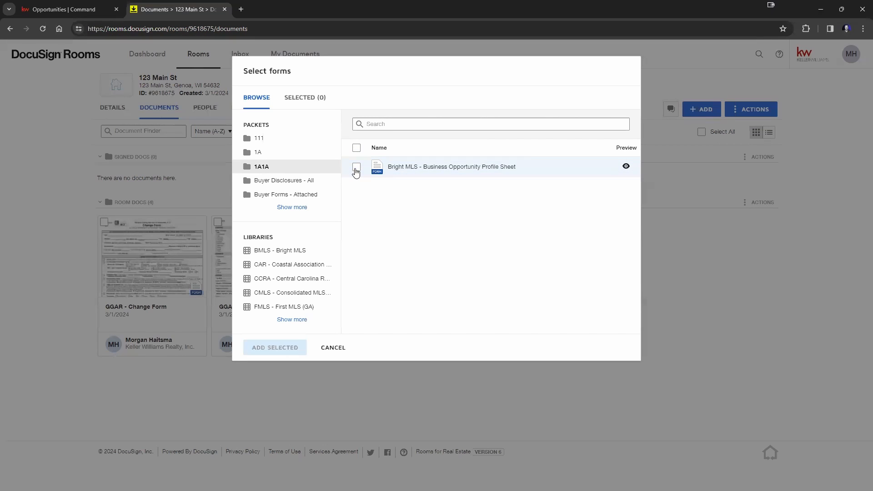
click(356, 169)
click(577, 167)
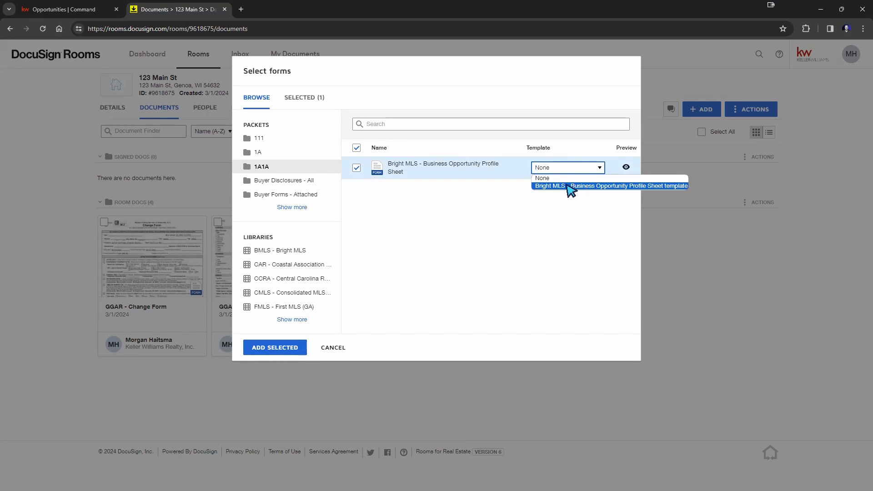
click(492, 195)
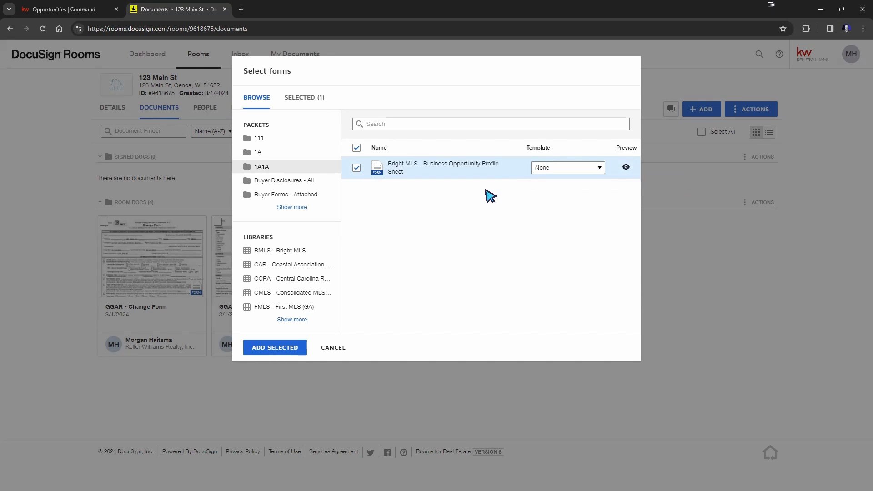
click(331, 348)
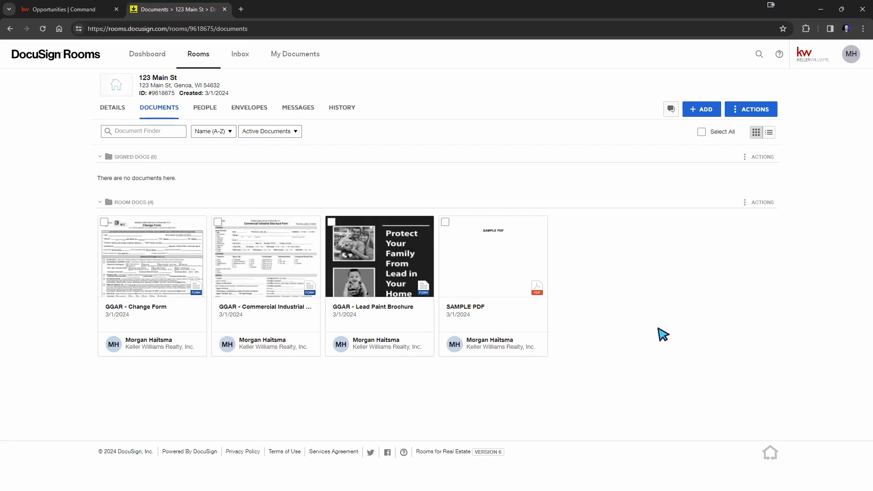